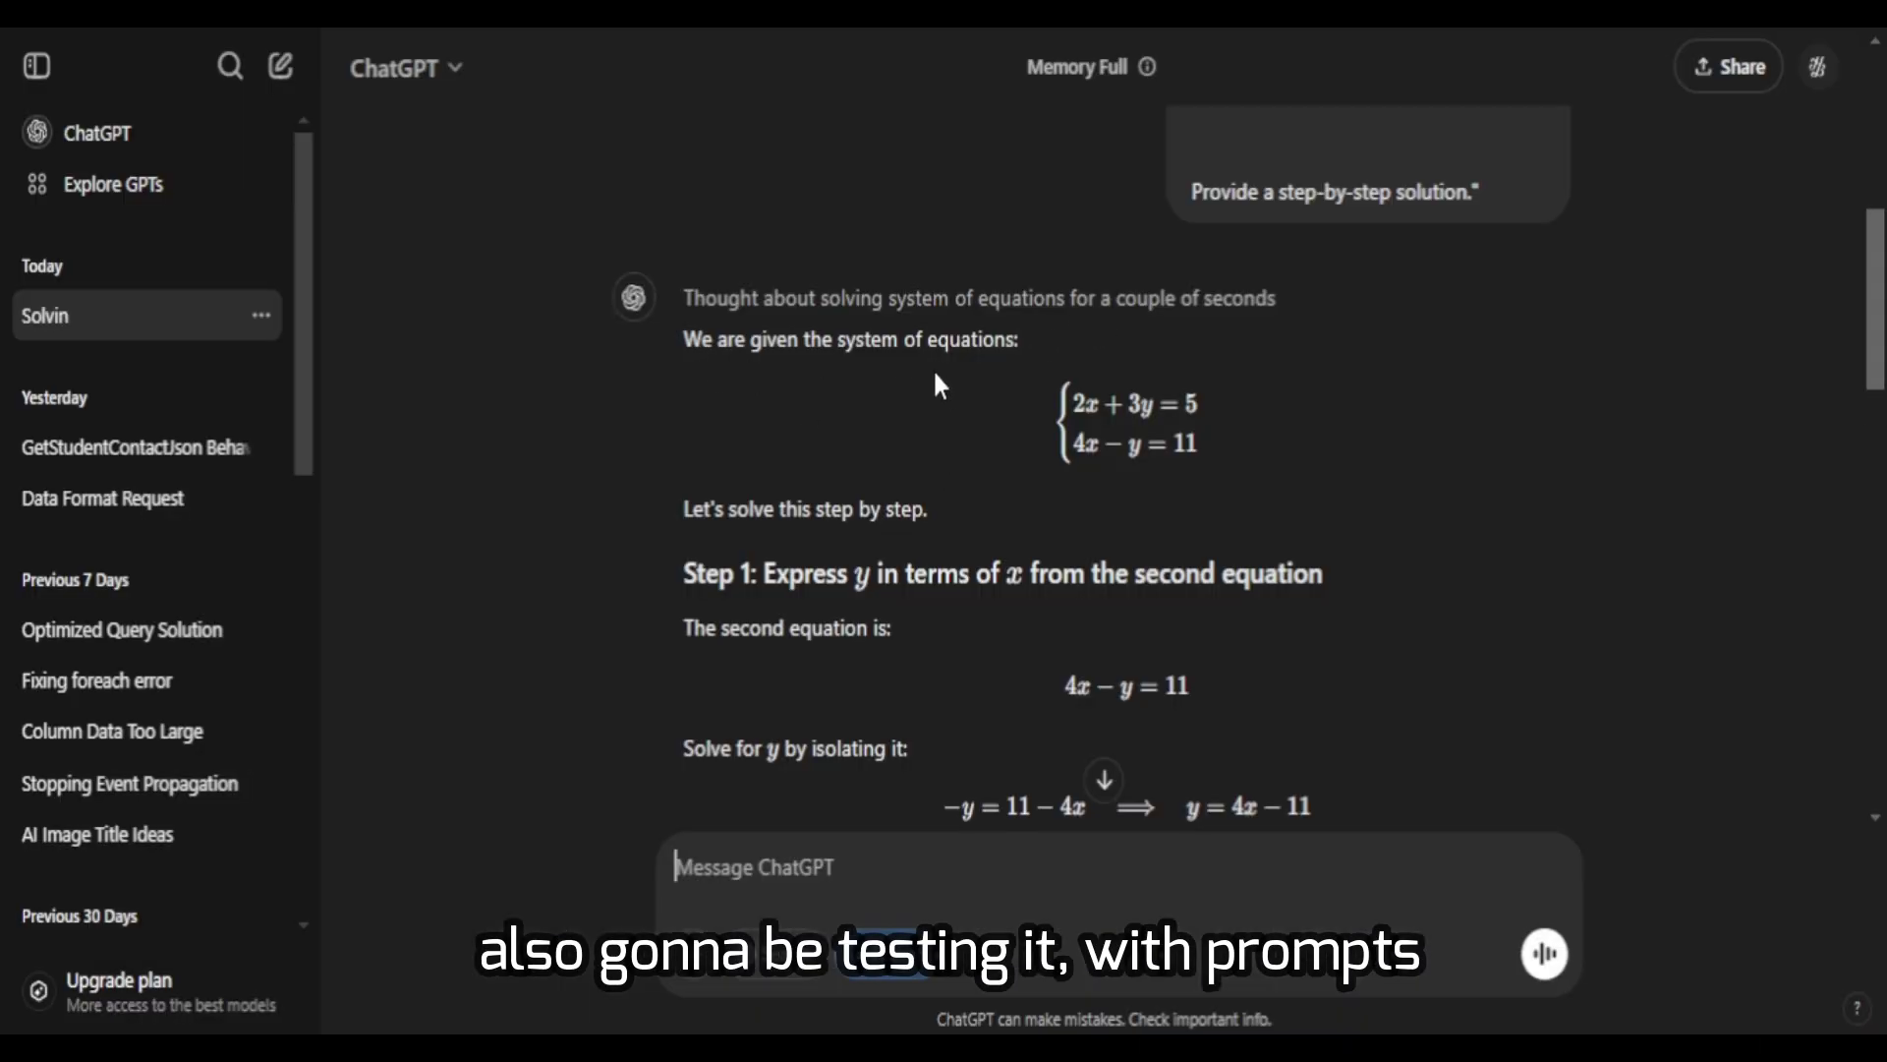
- Highlight the opening release sentence of the o3-mini announcement
left_click_drag(929, 511, 1188, 454)
scroll(948, 496, "down", 2)
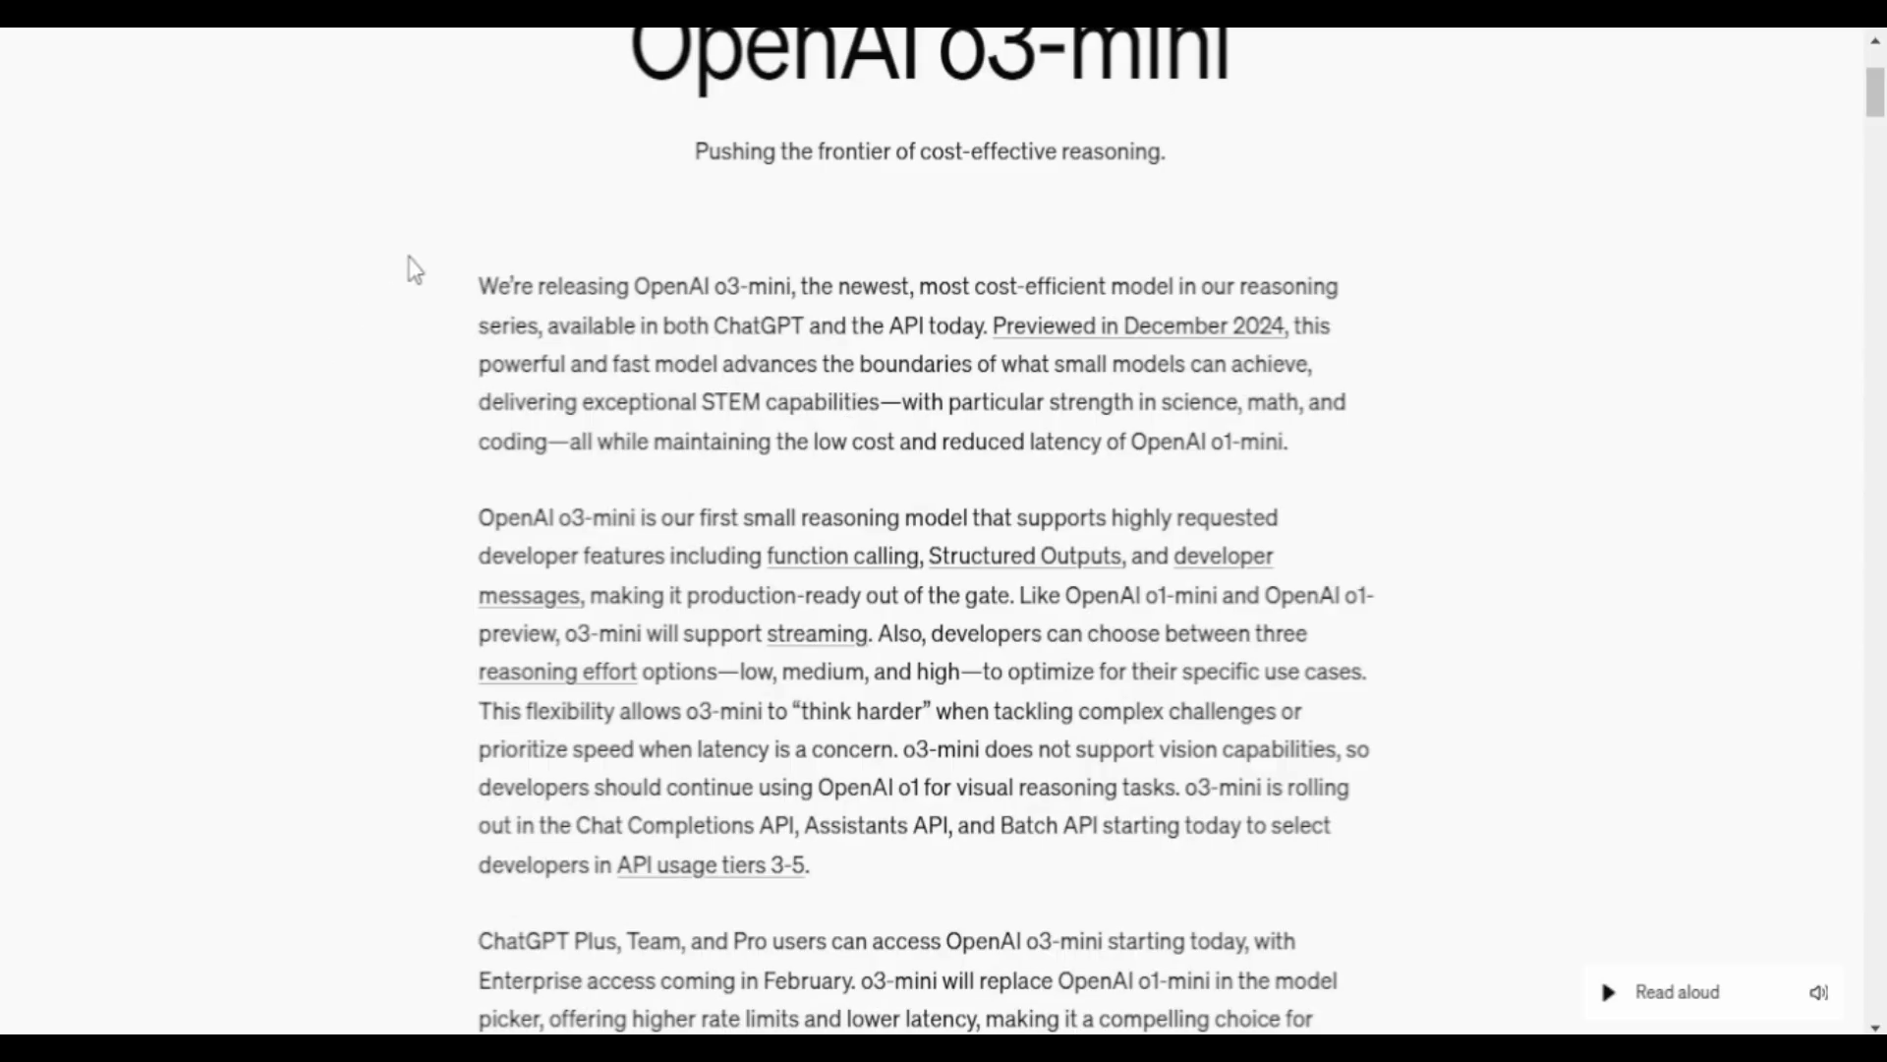
left_click_drag(481, 286, 562, 286)
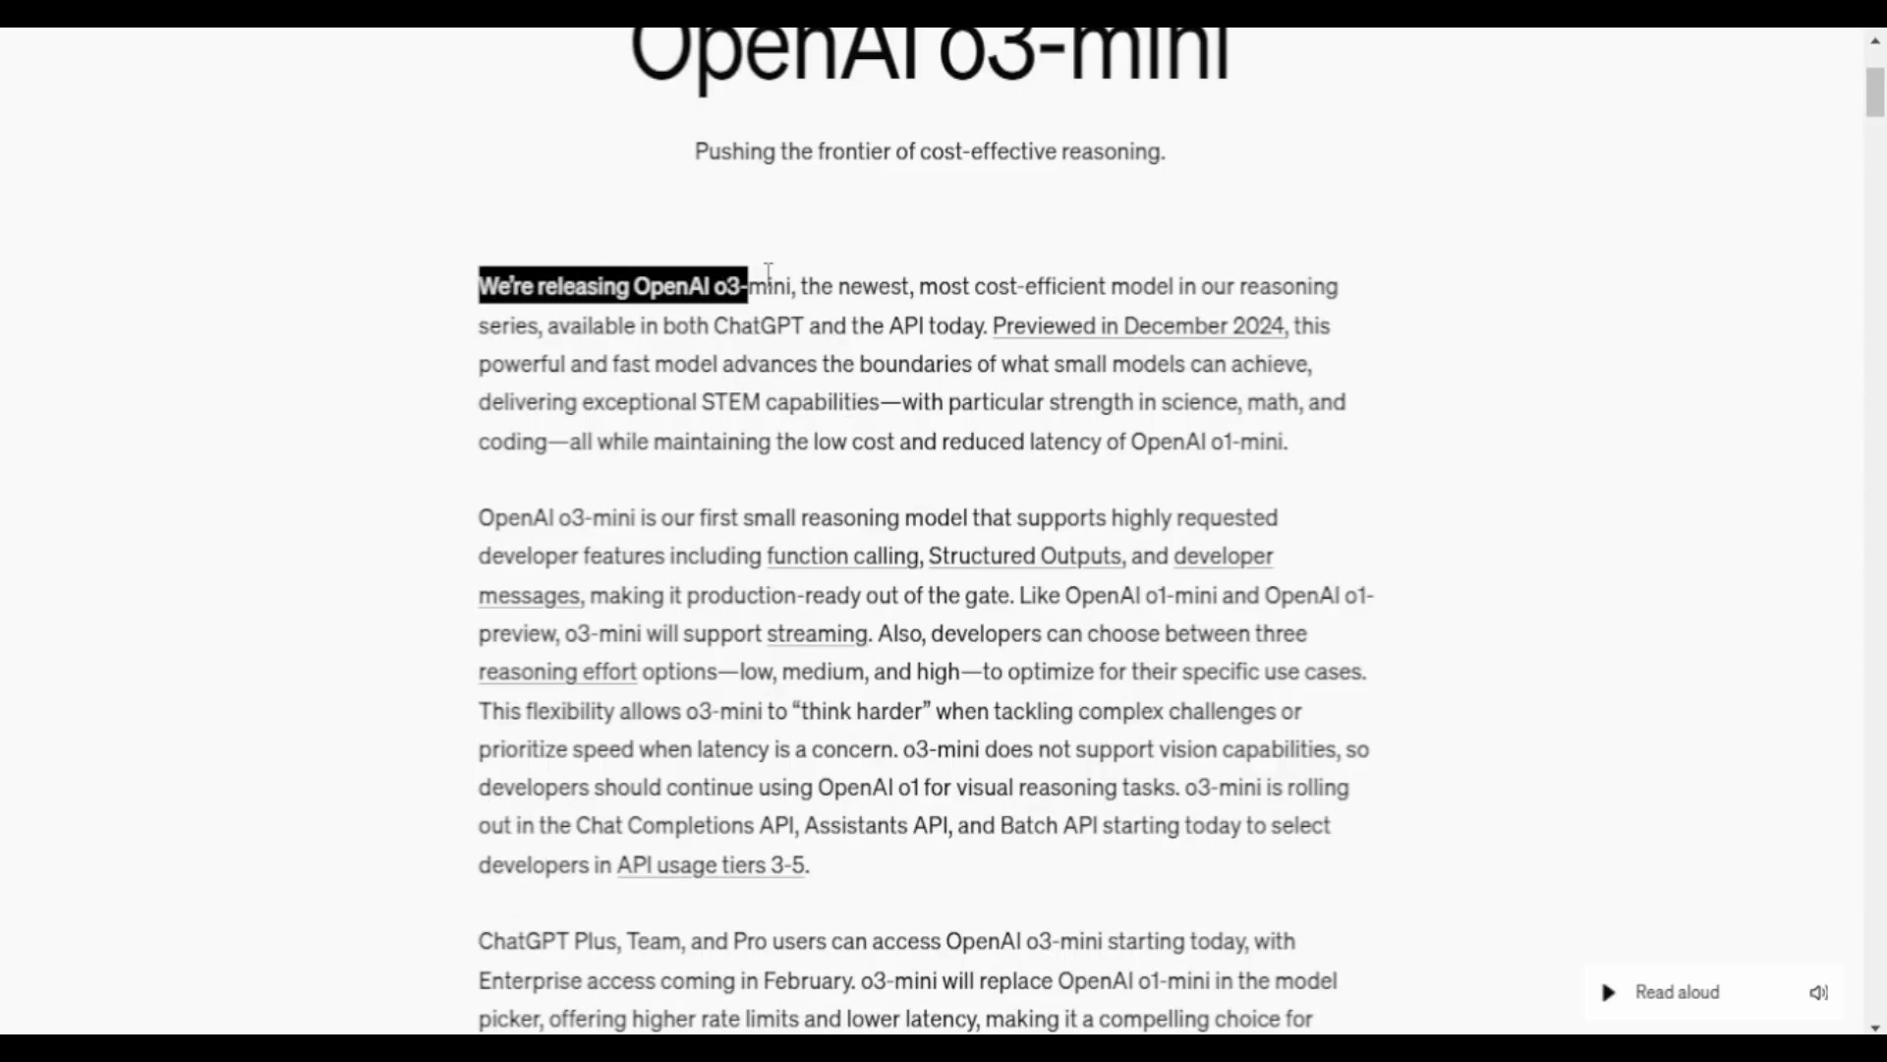
left_click_drag(897, 295, 1376, 319)
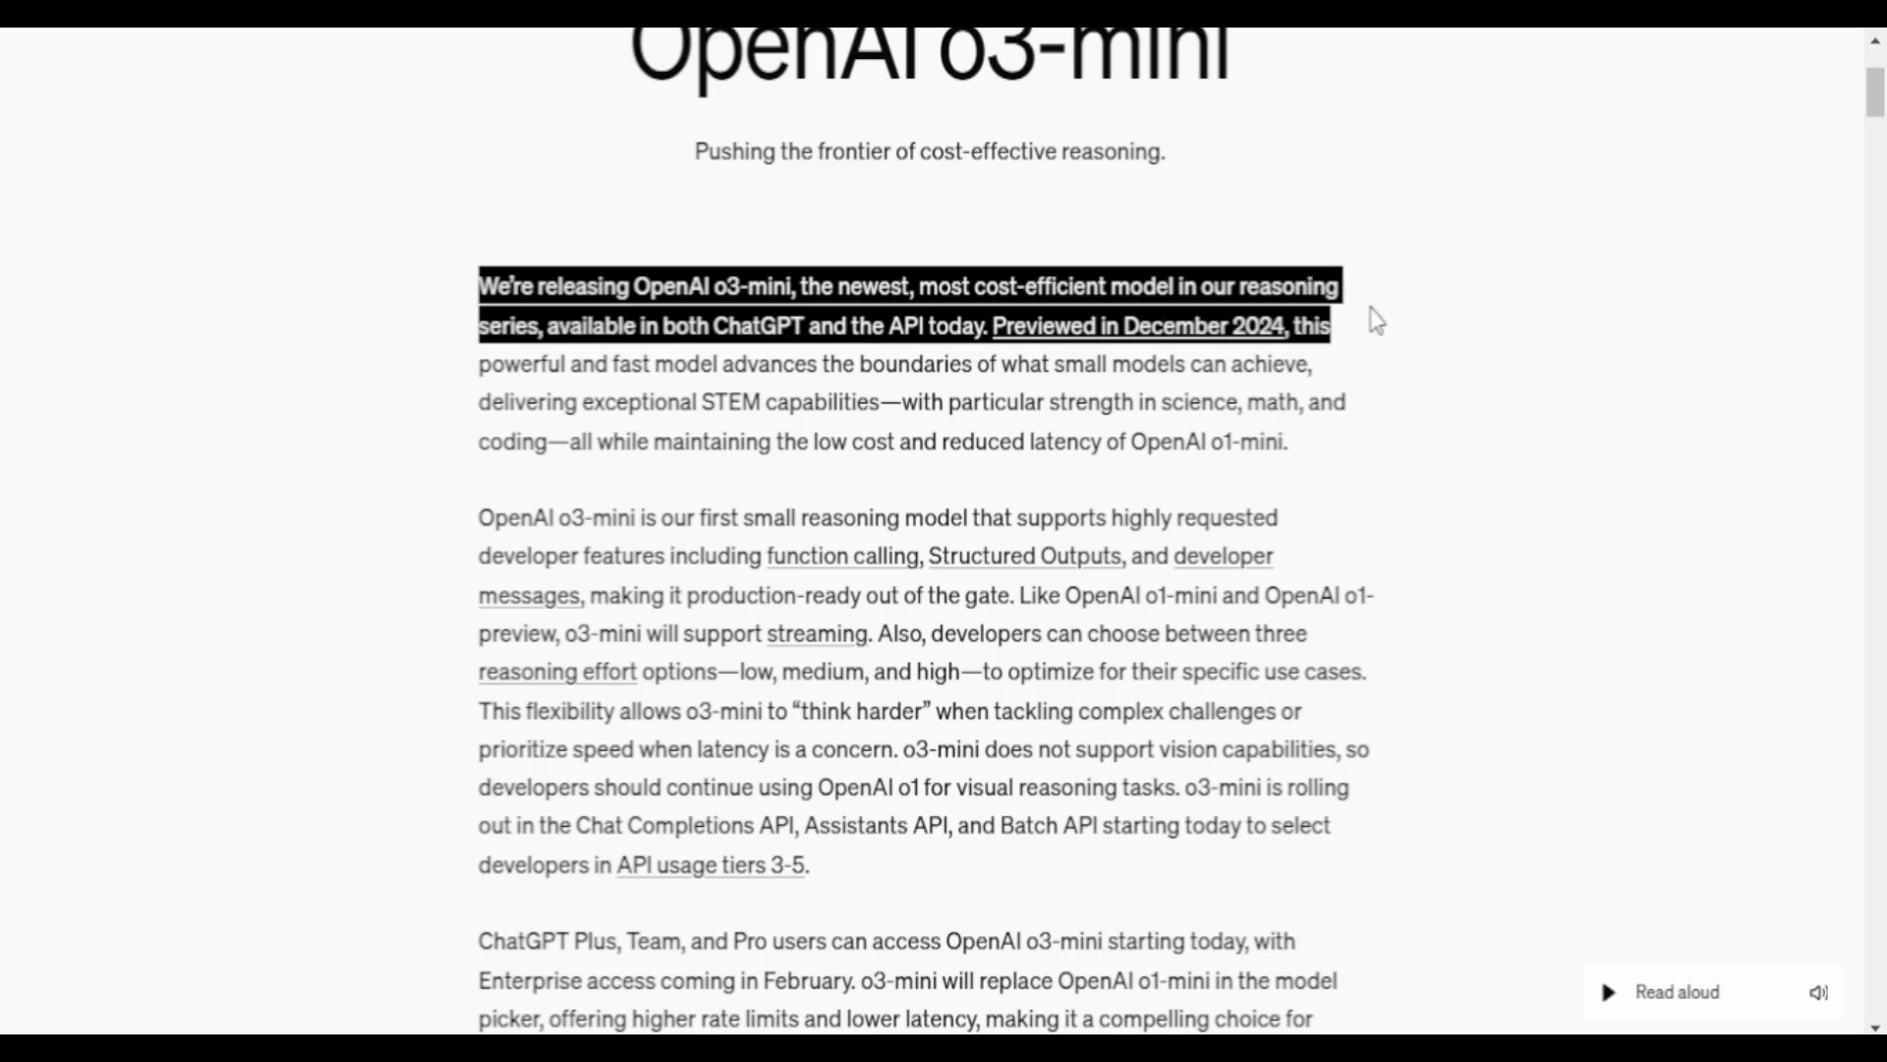
- Scroll down and highlight the sentence saying free users can try o3-mini via Reason
scroll(602, 394, "down", 3)
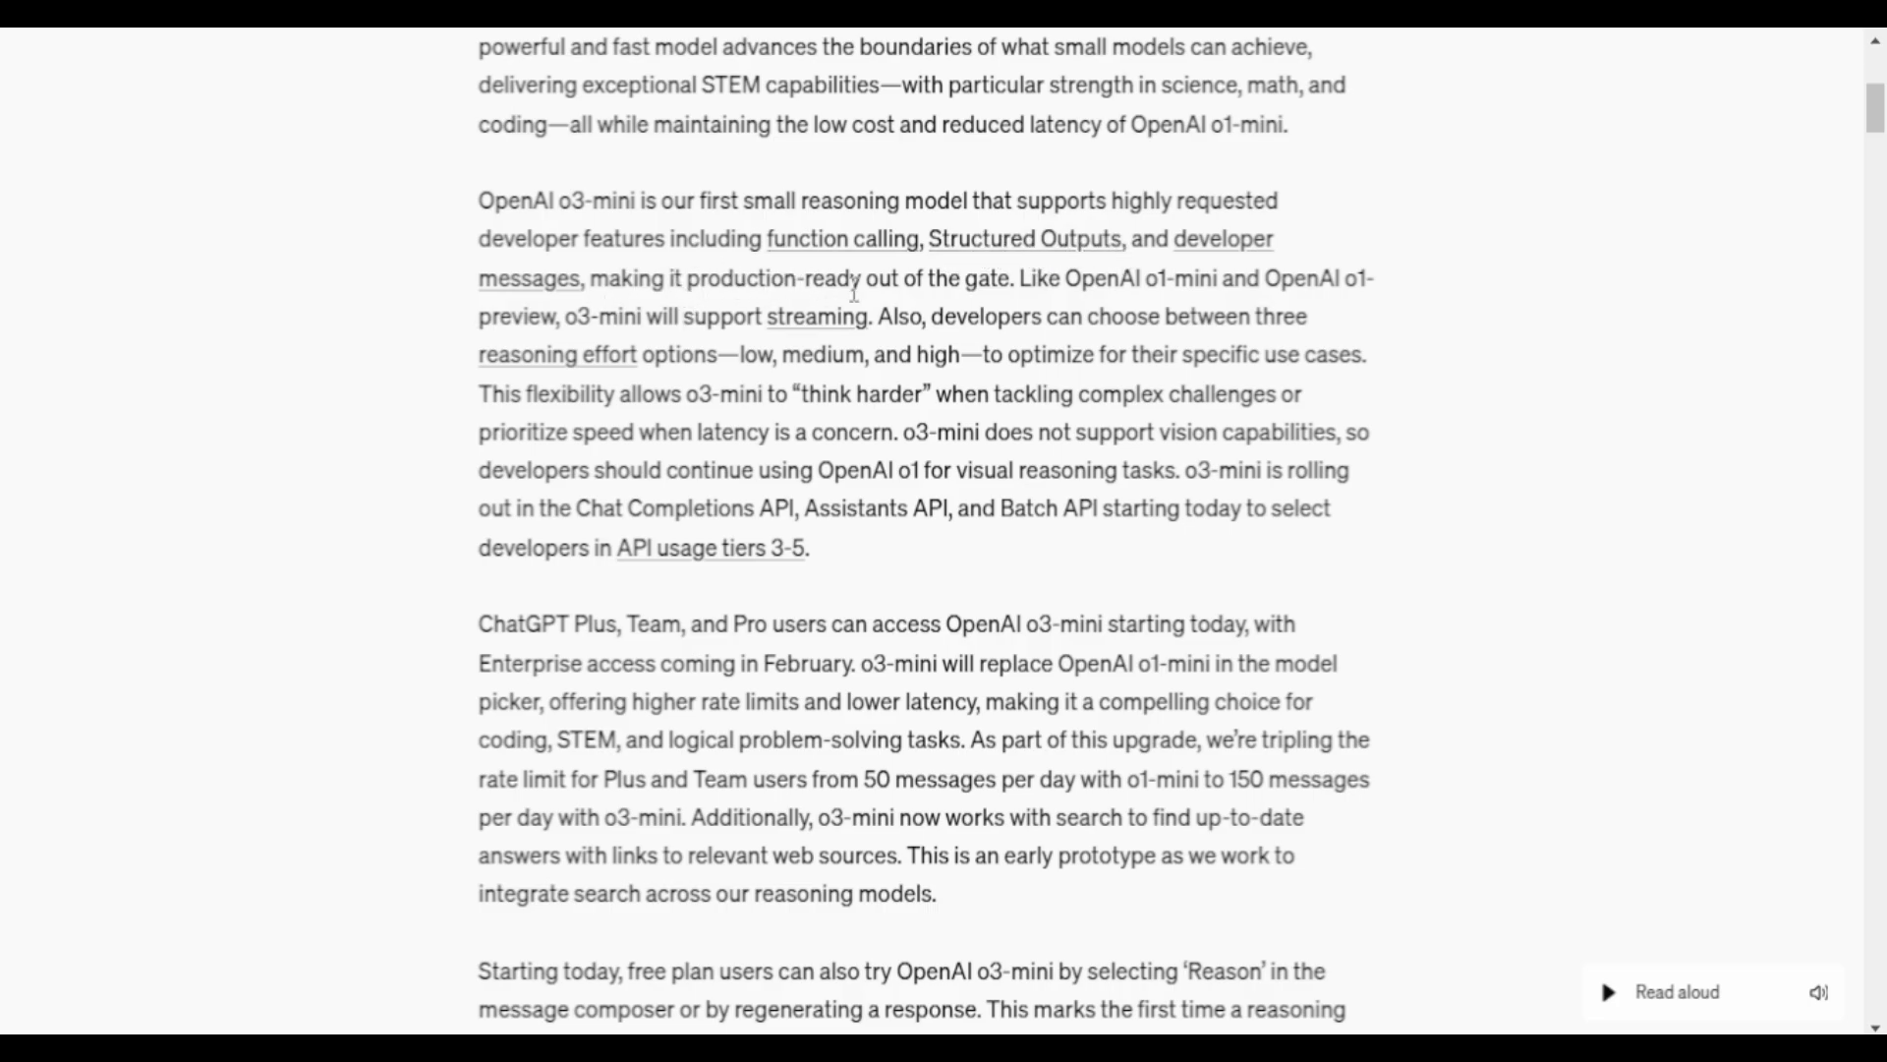
scroll(854, 292, "down", 8)
left_click_drag(455, 181, 1085, 191)
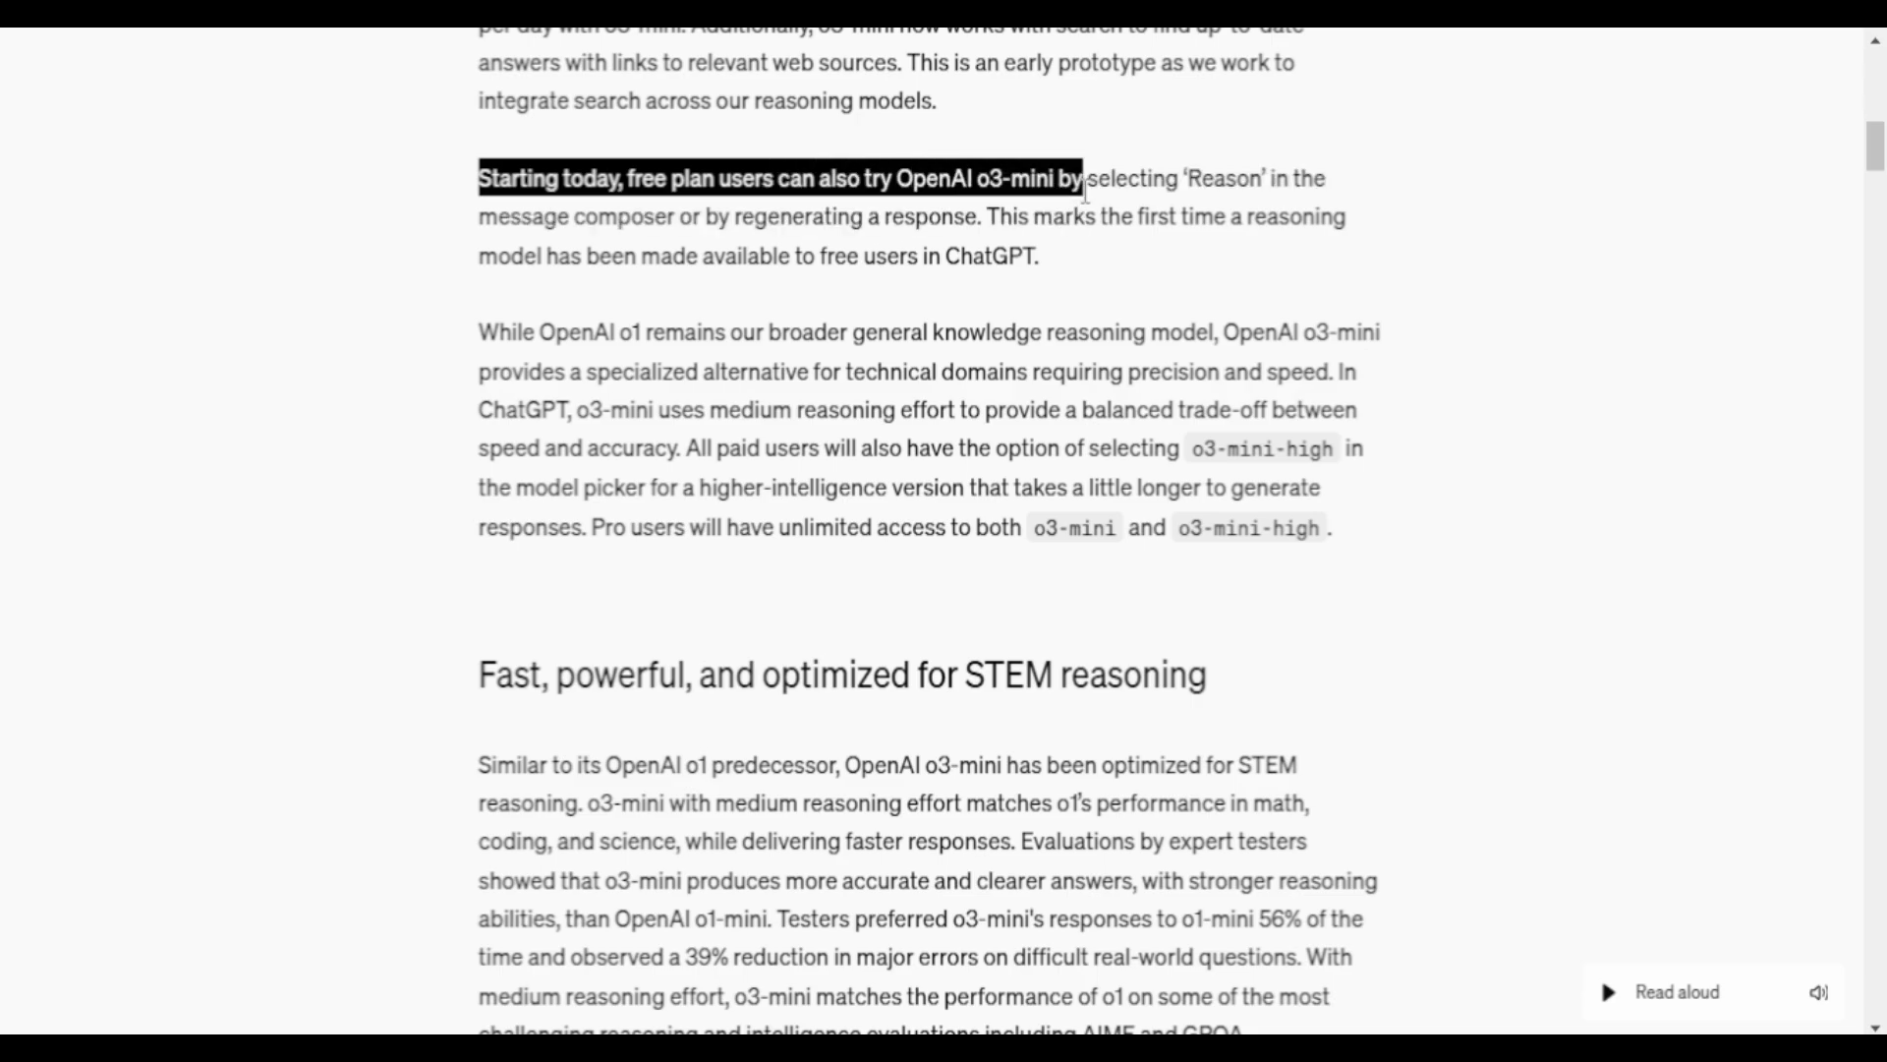
left_click_drag(1201, 192, 1274, 183)
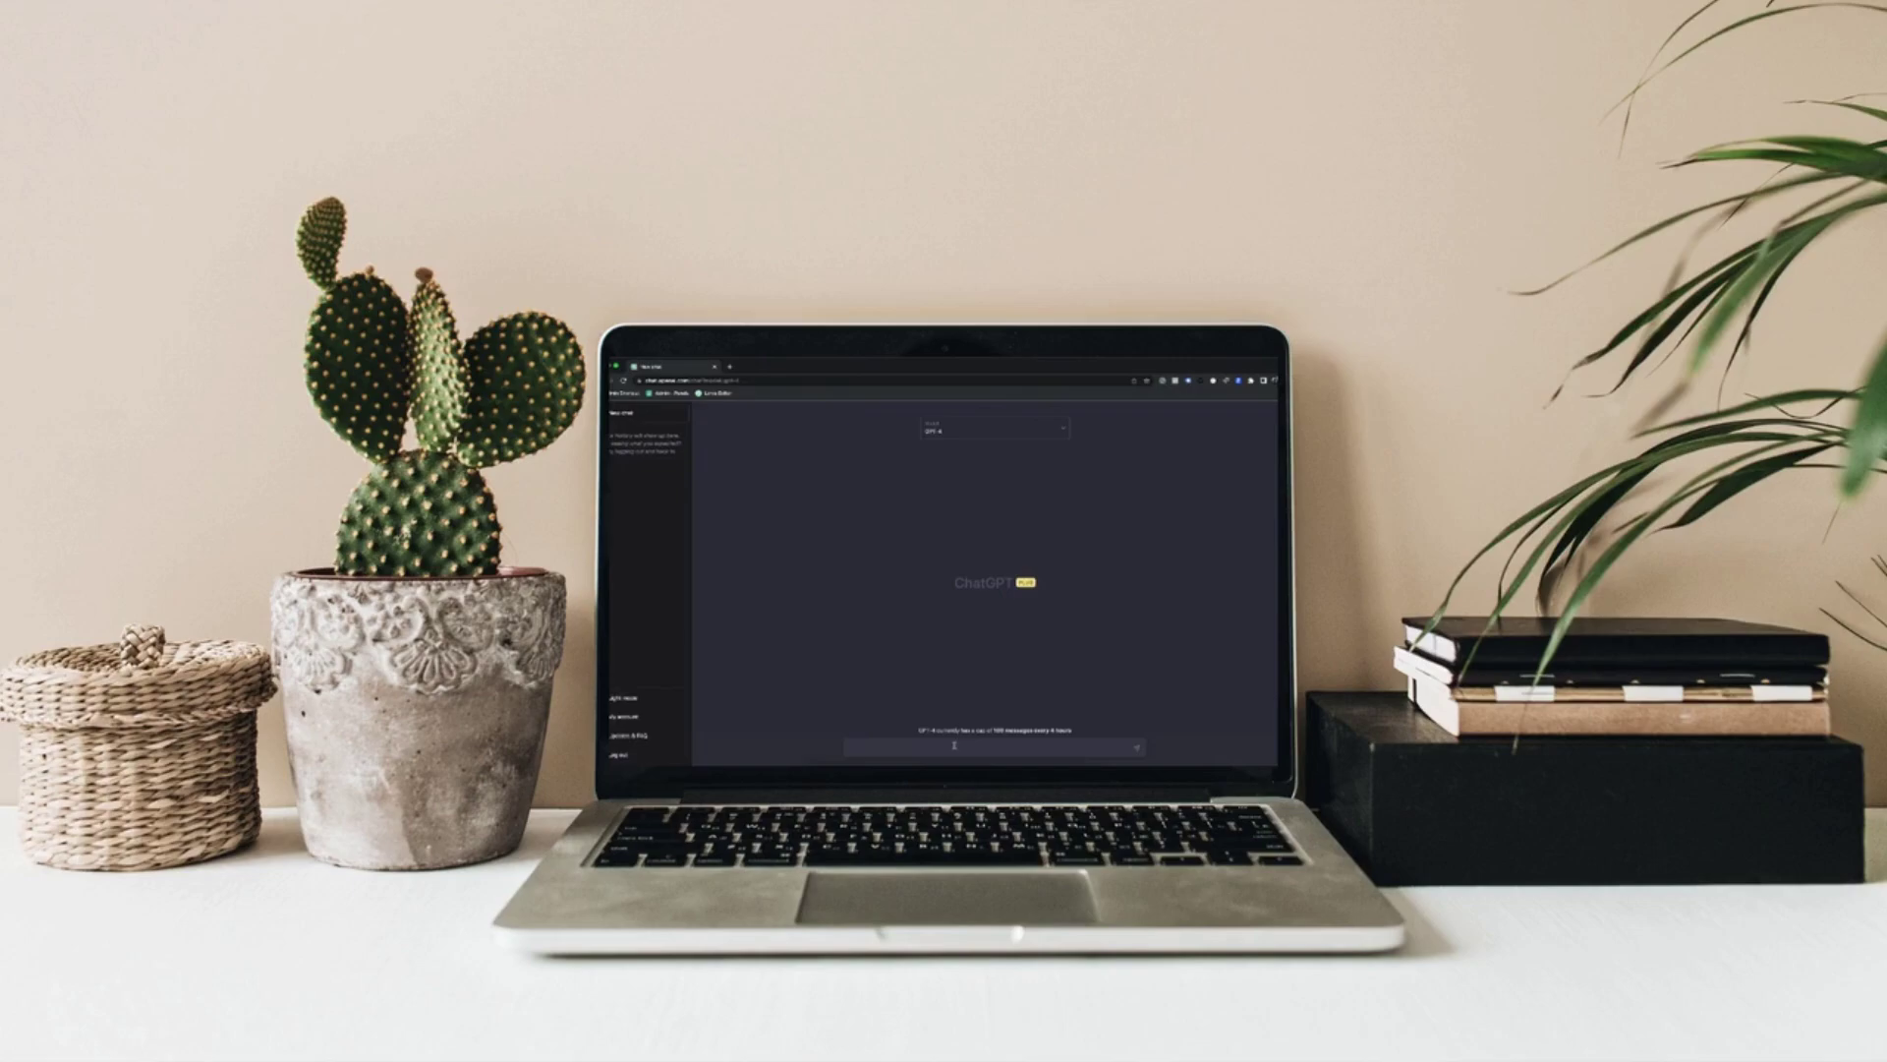
- Send the drafted question from the ChatGPT message box
key("Return")
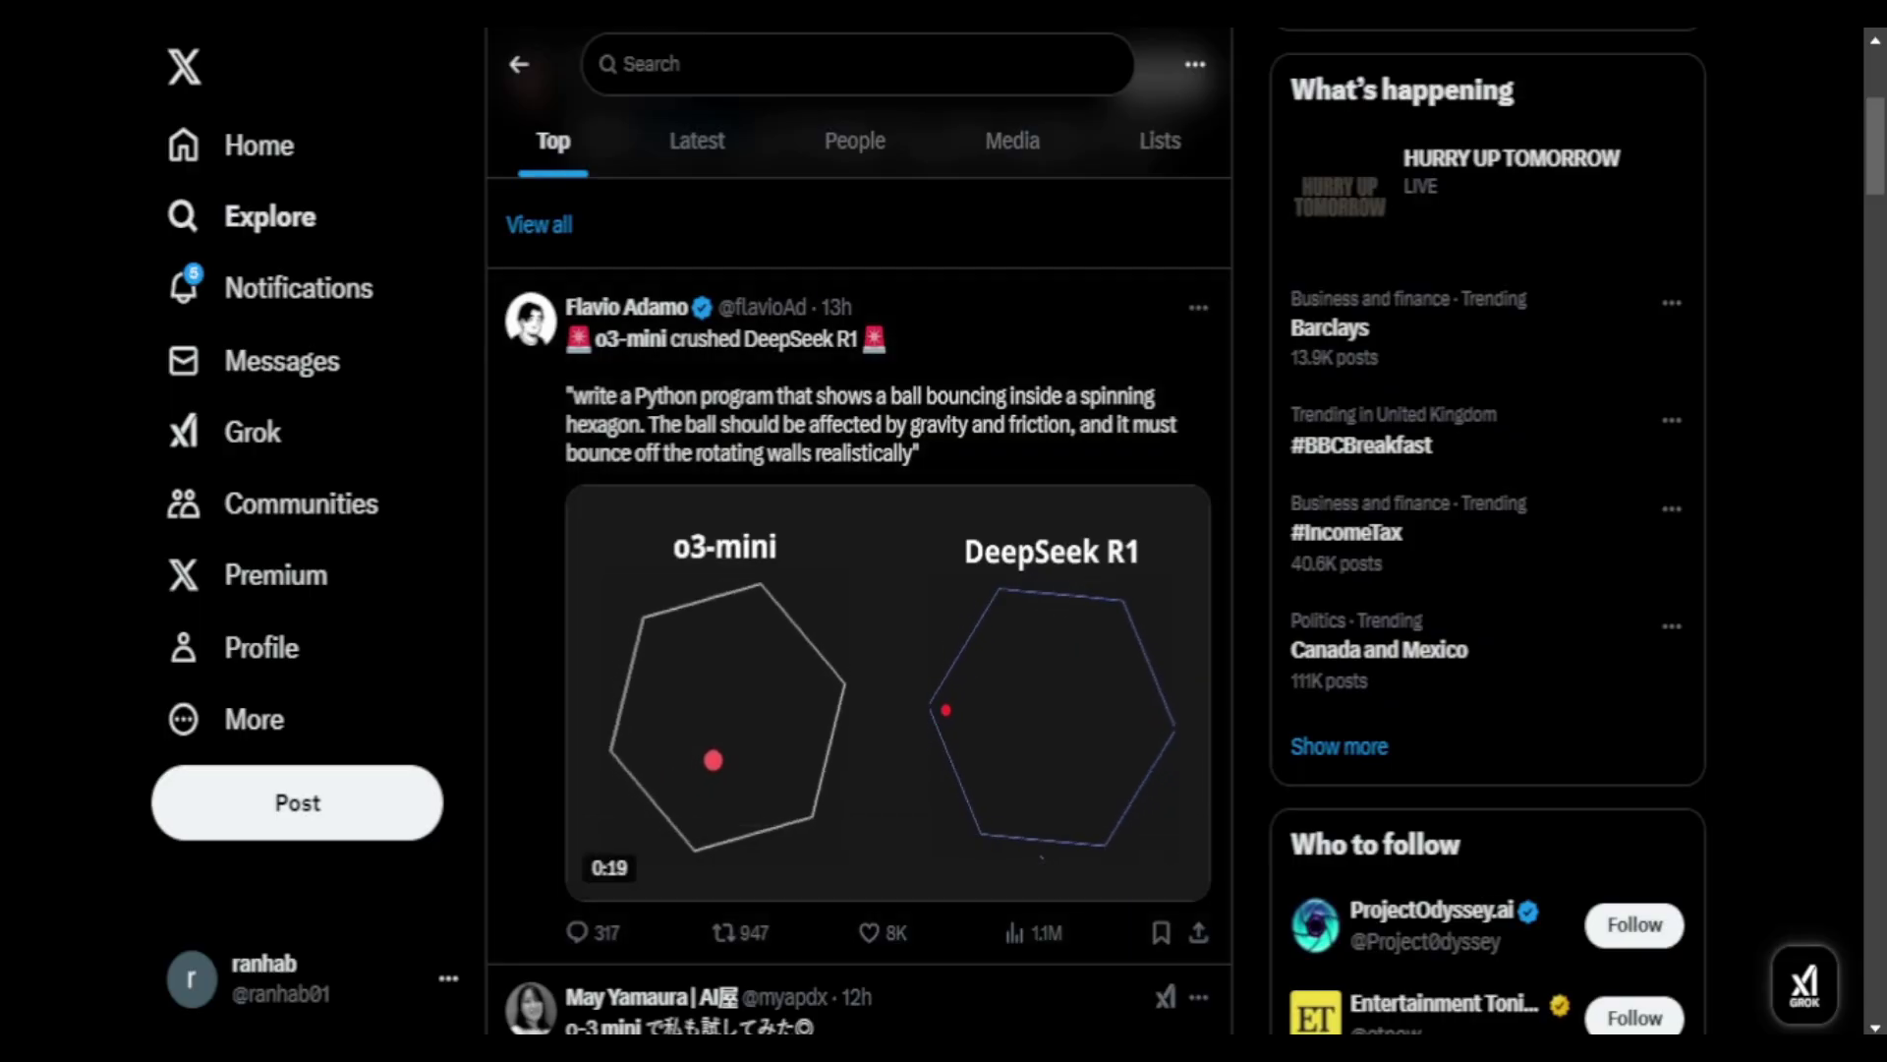
- Open the o3-mini vs DeepSeek R1 bouncing-ball post and watch the PyTweet clone demo video
left_click(1228, 501)
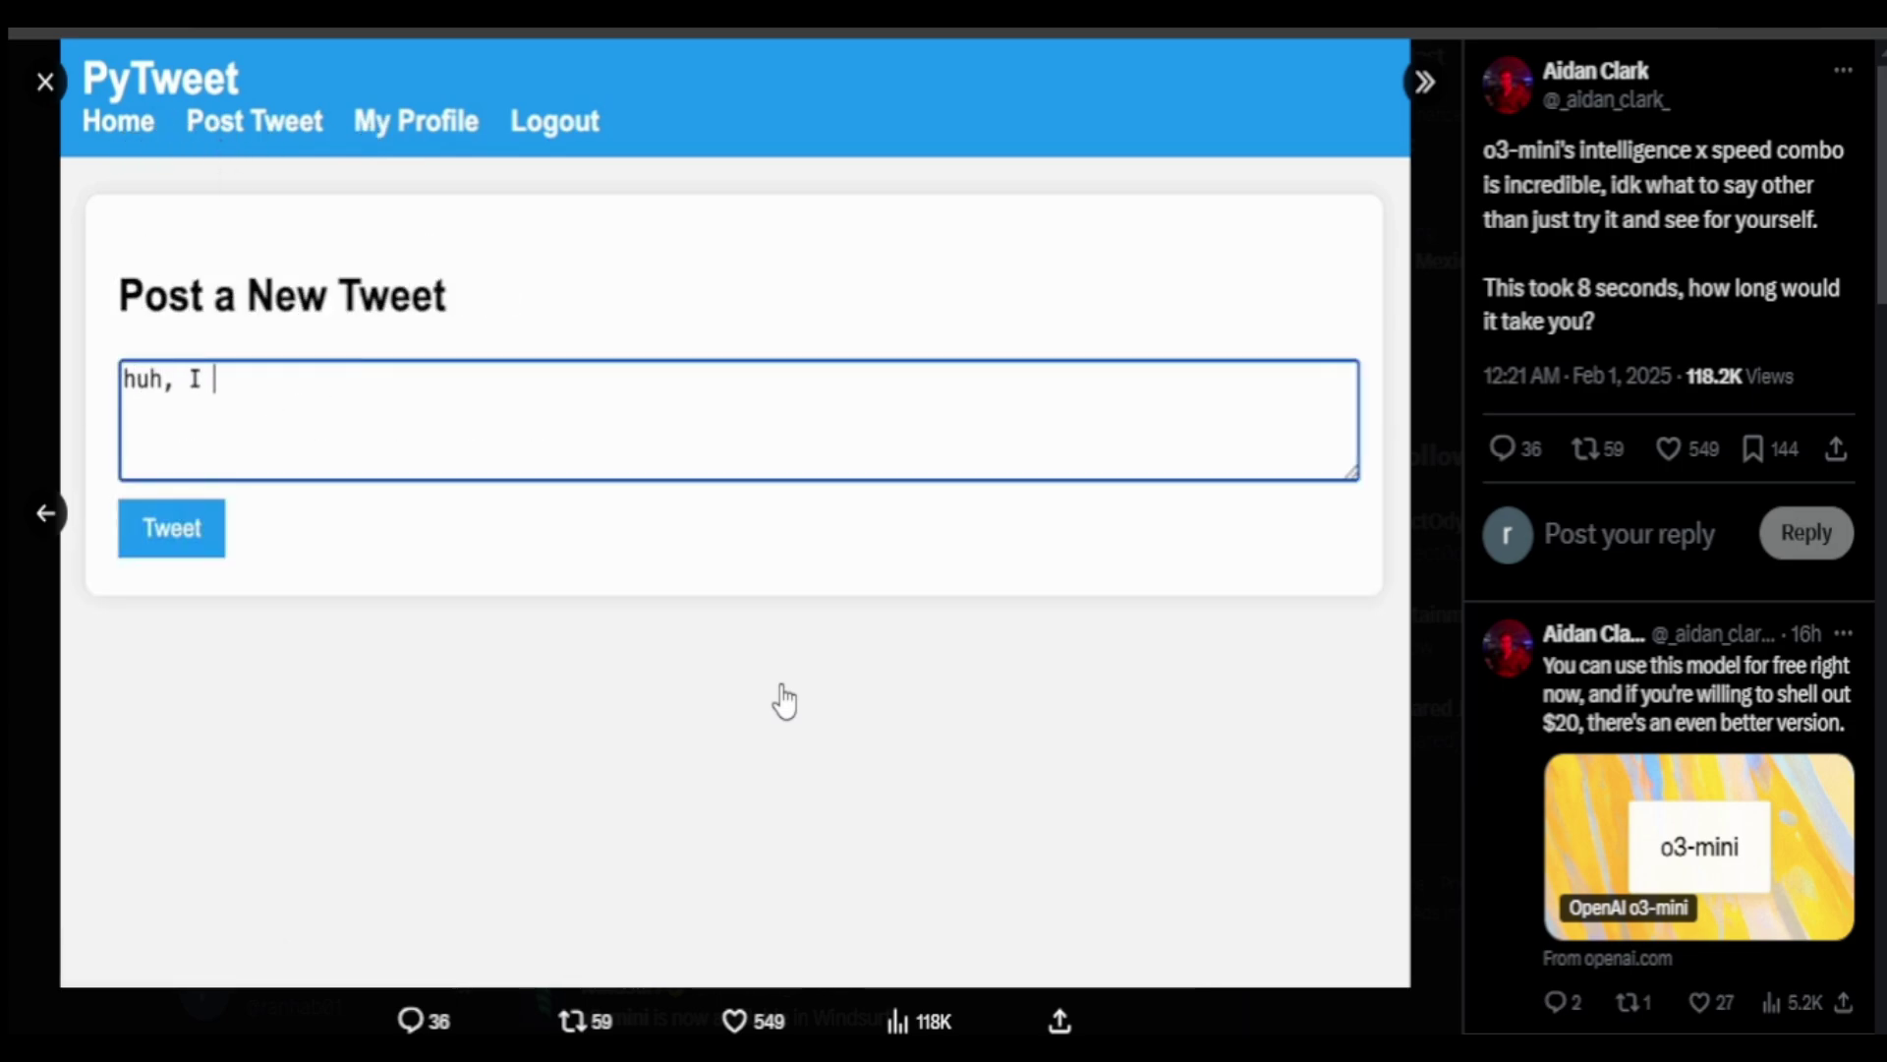
mouse_move(783, 700)
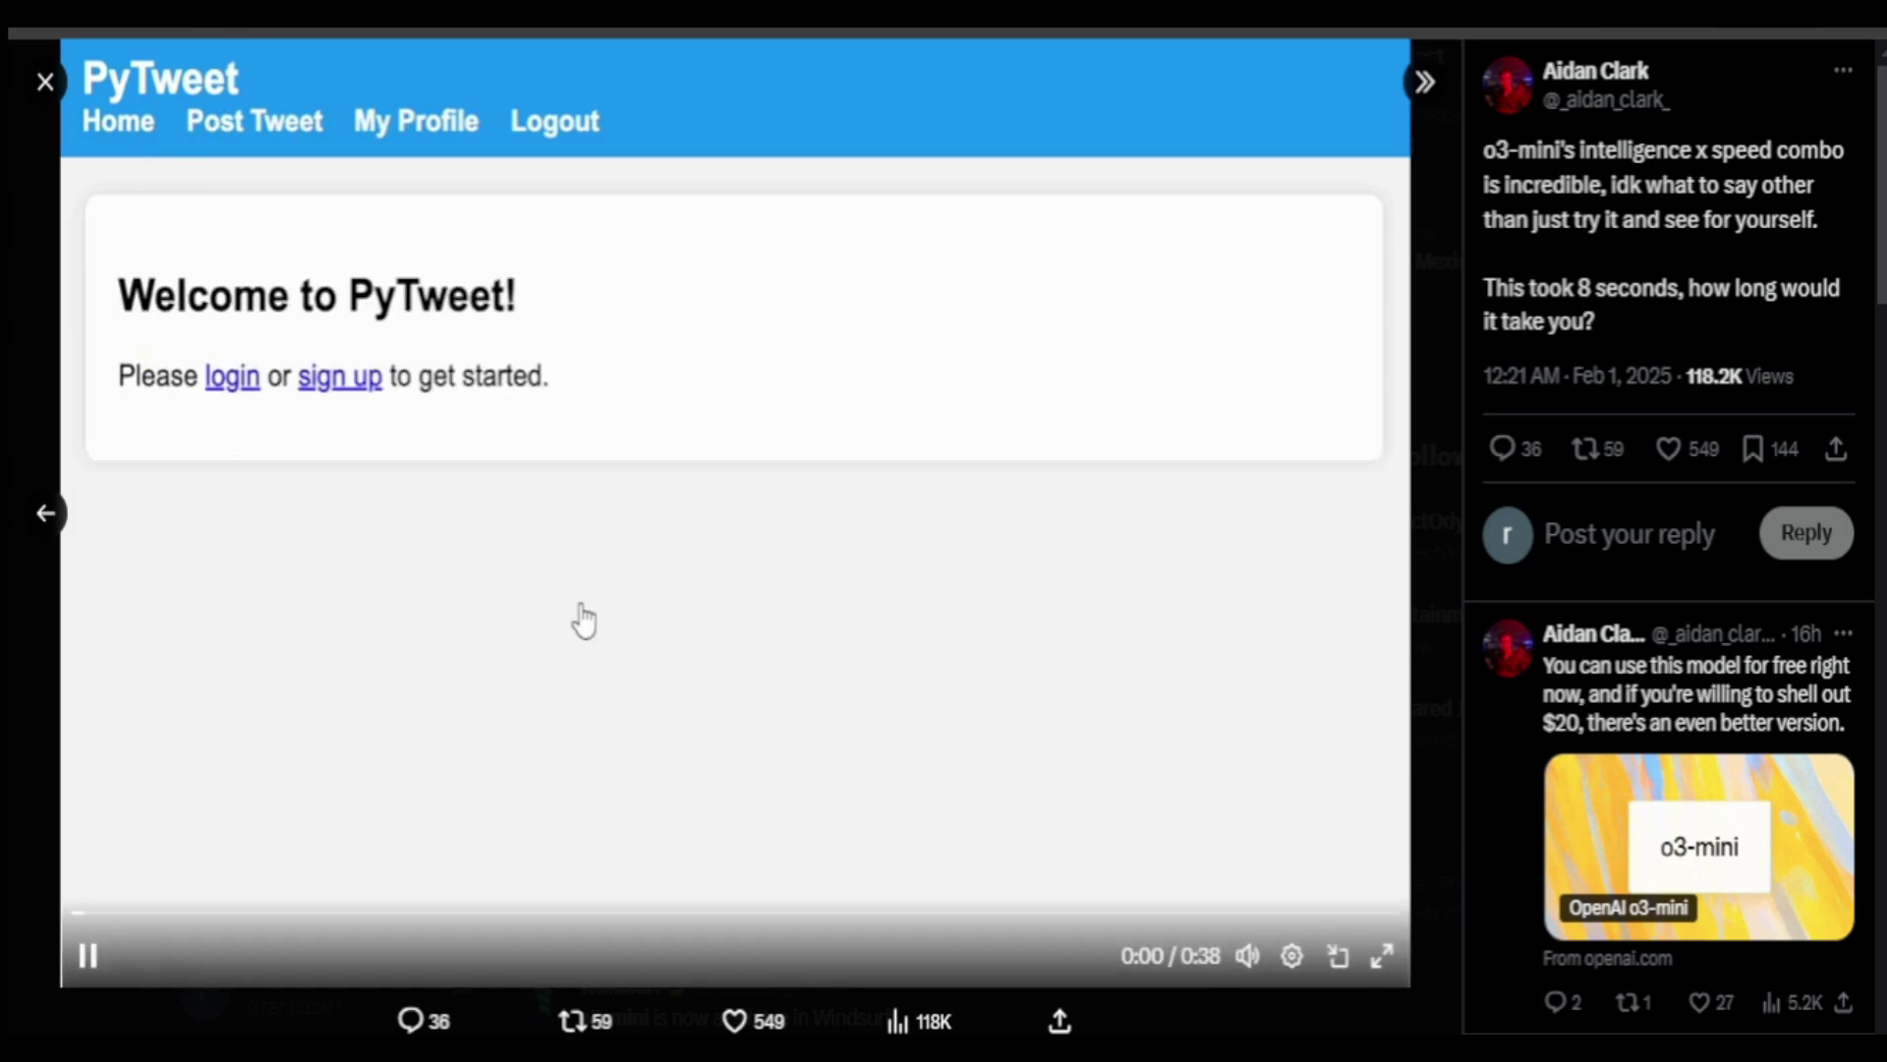
- Close the media viewer and scroll the 'o3 mini' results to the o3-mini-high vs deepseek-r1 post
left_click(45, 81)
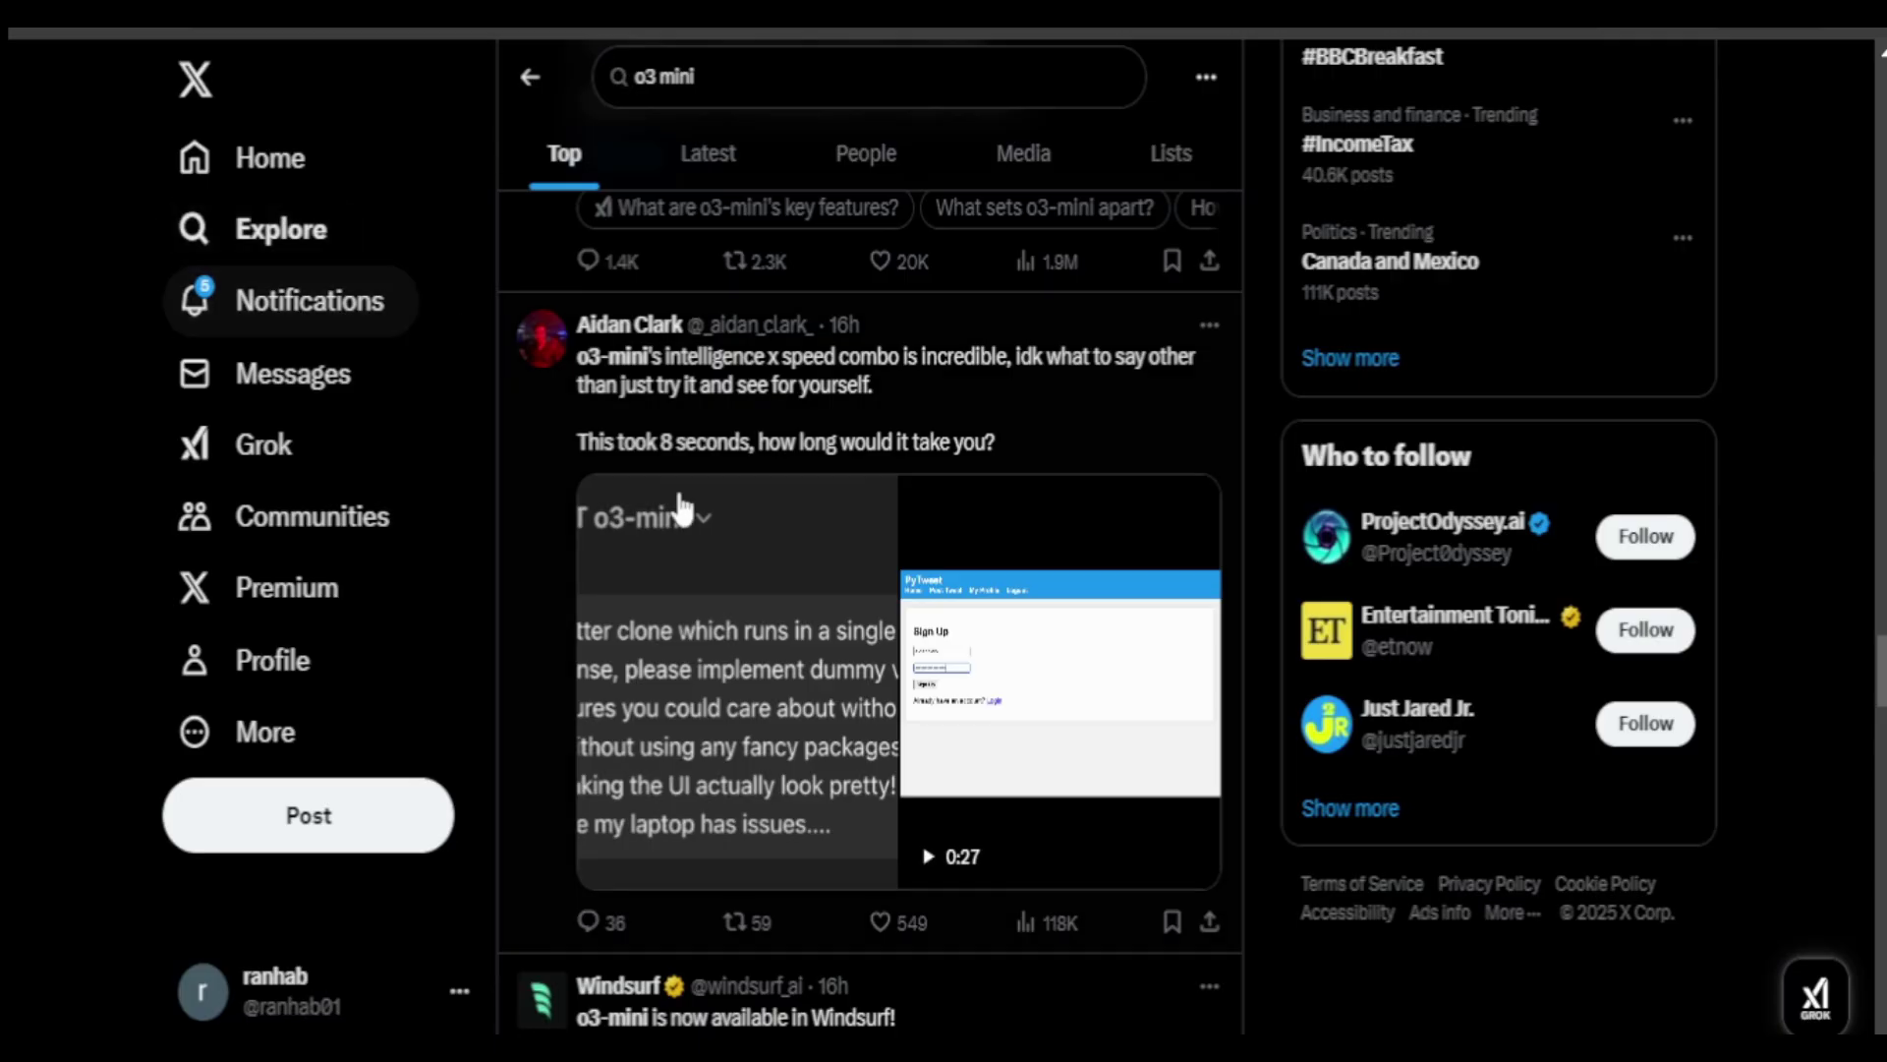
scroll(661, 513, "down", 5)
scroll(708, 426, "down", 1)
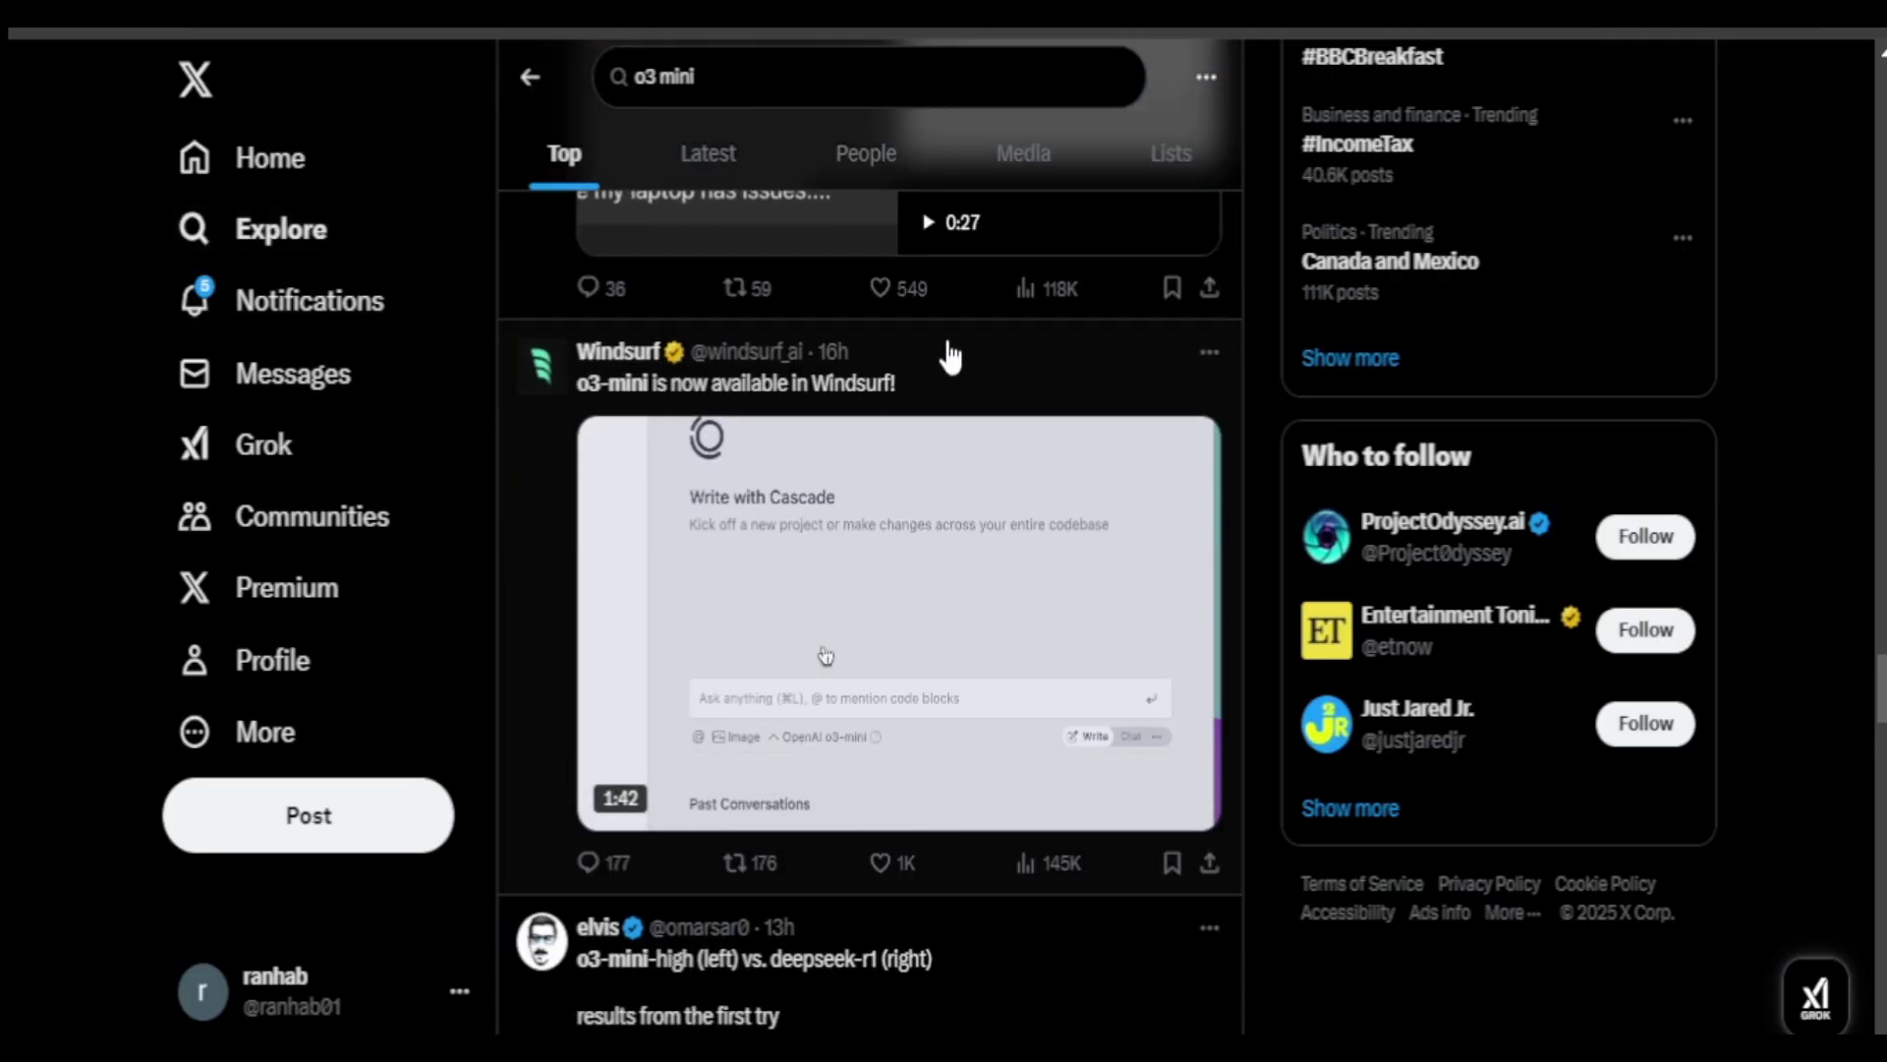
scroll(1000, 501, "down", 5)
scroll(884, 509, "down", 8)
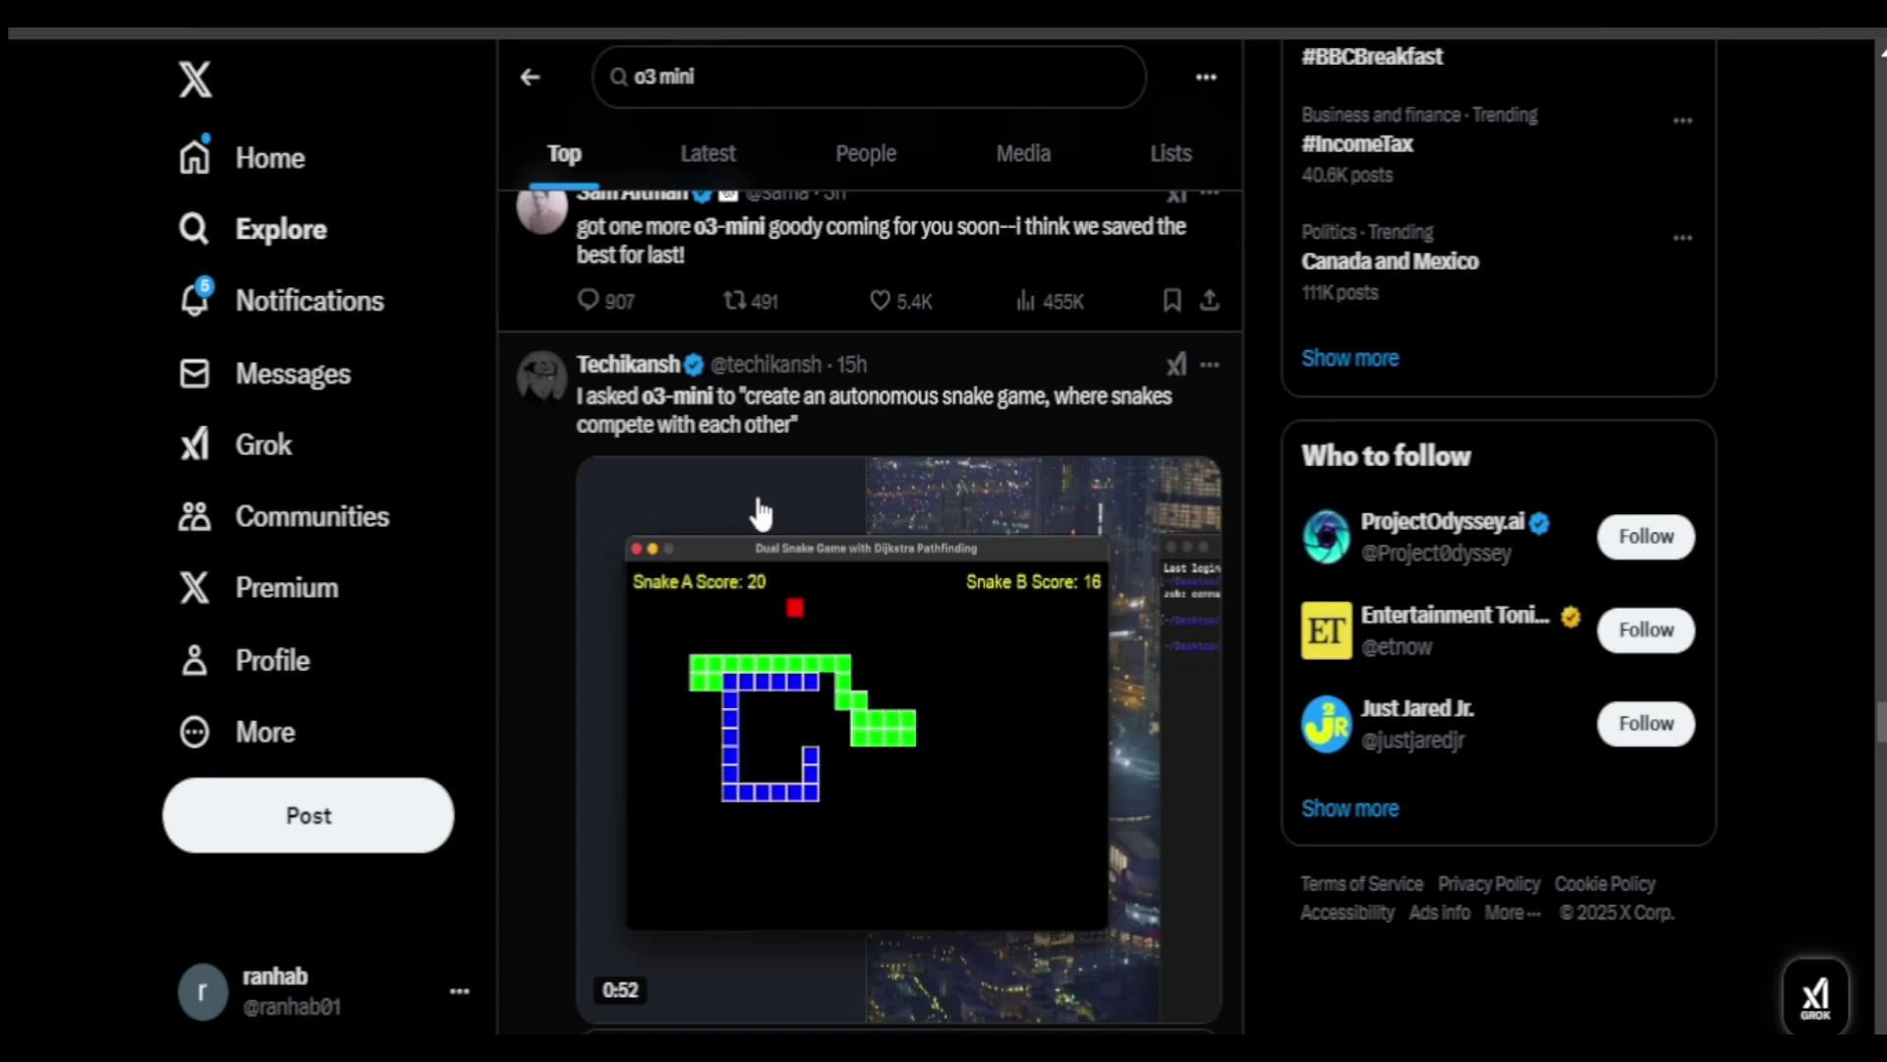
scroll(761, 511, "down", 3)
scroll(762, 511, "up", 10)
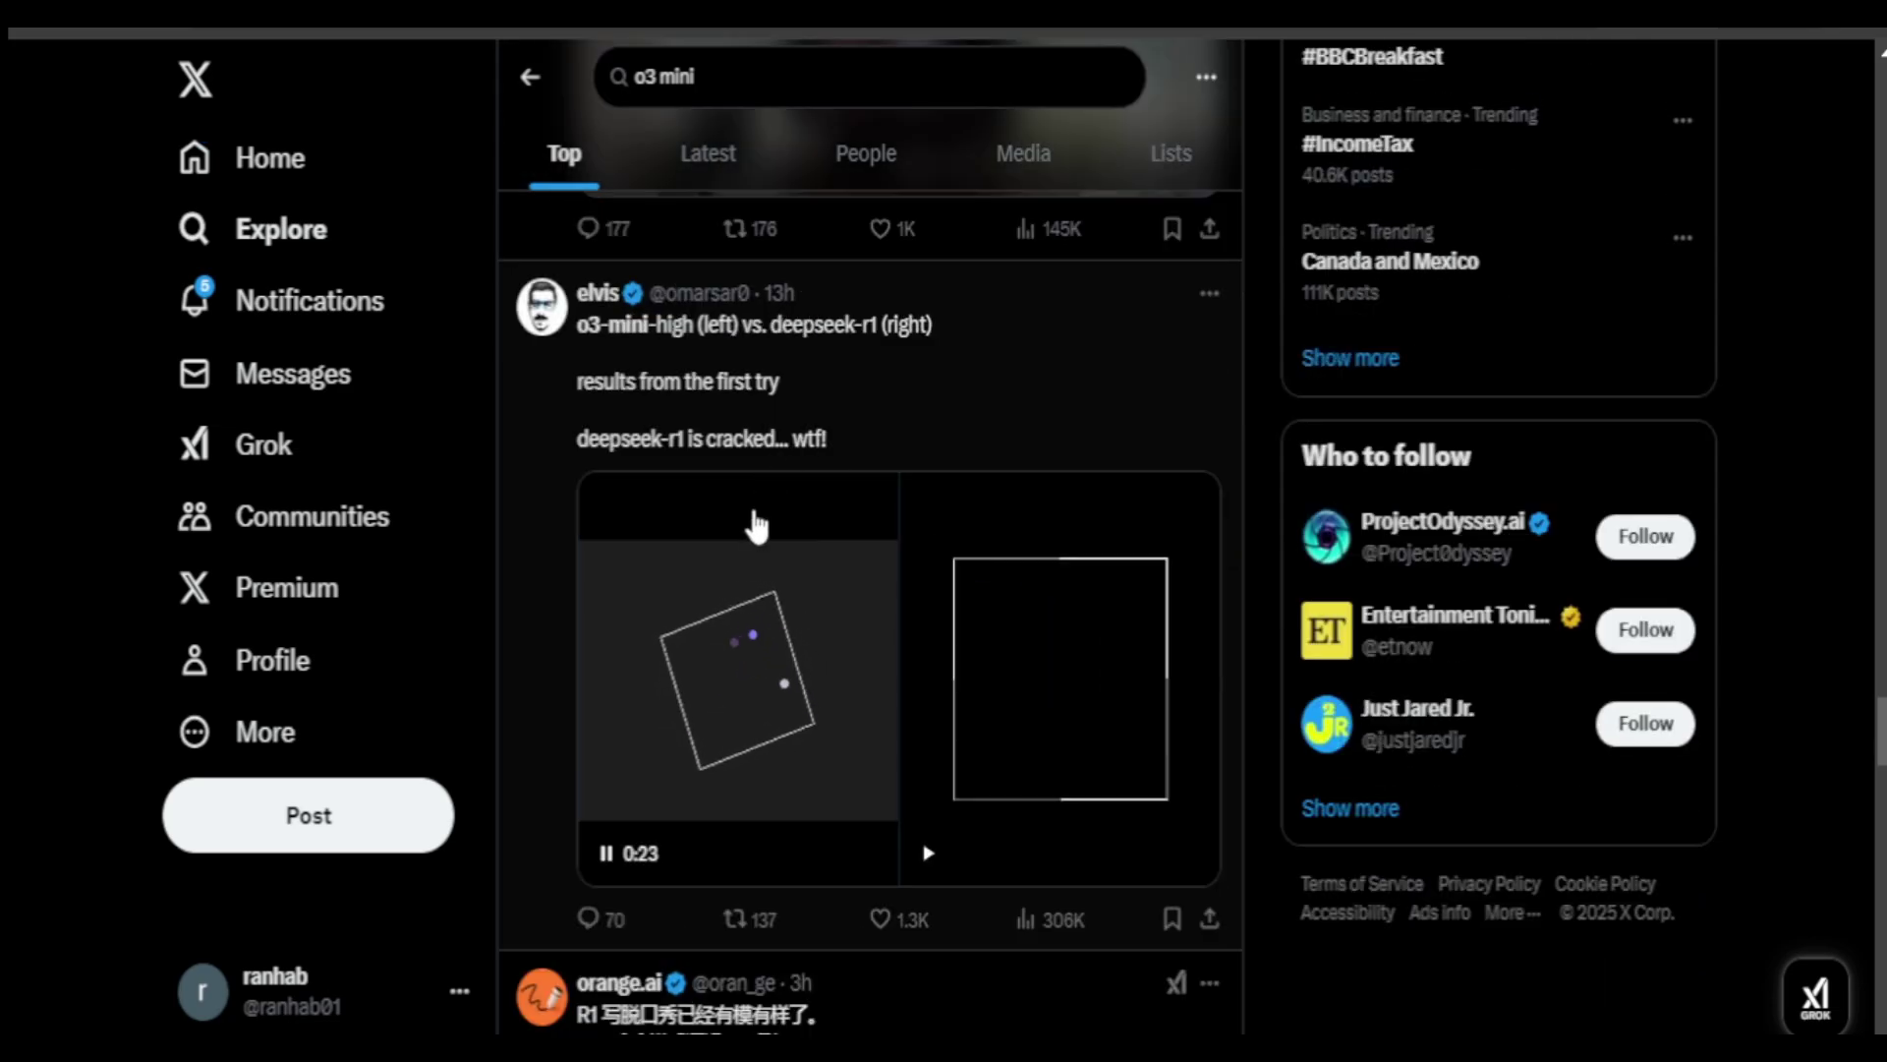
- Open the o3-mini-high vs deepseek-r1 post, skim its prompt reply, and play the deepseek-r1 video
left_click(831, 440)
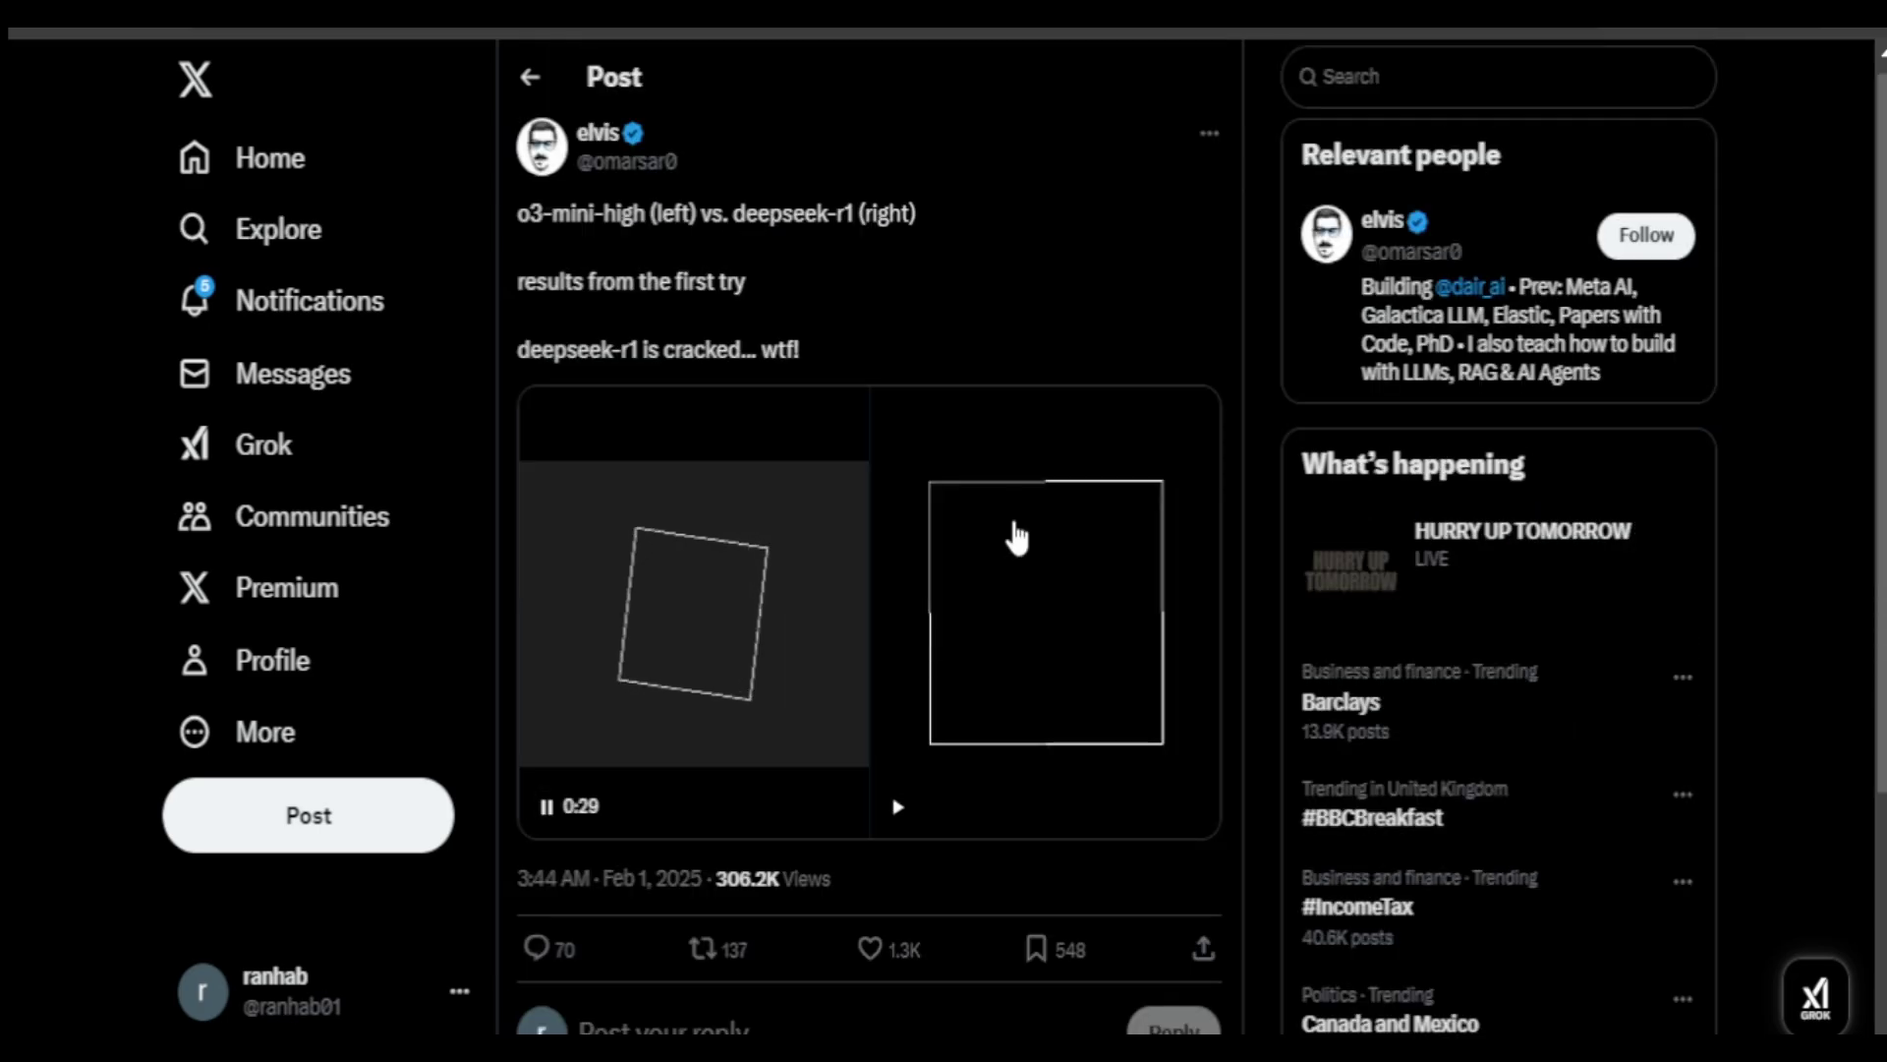
scroll(1015, 534, "down", 3)
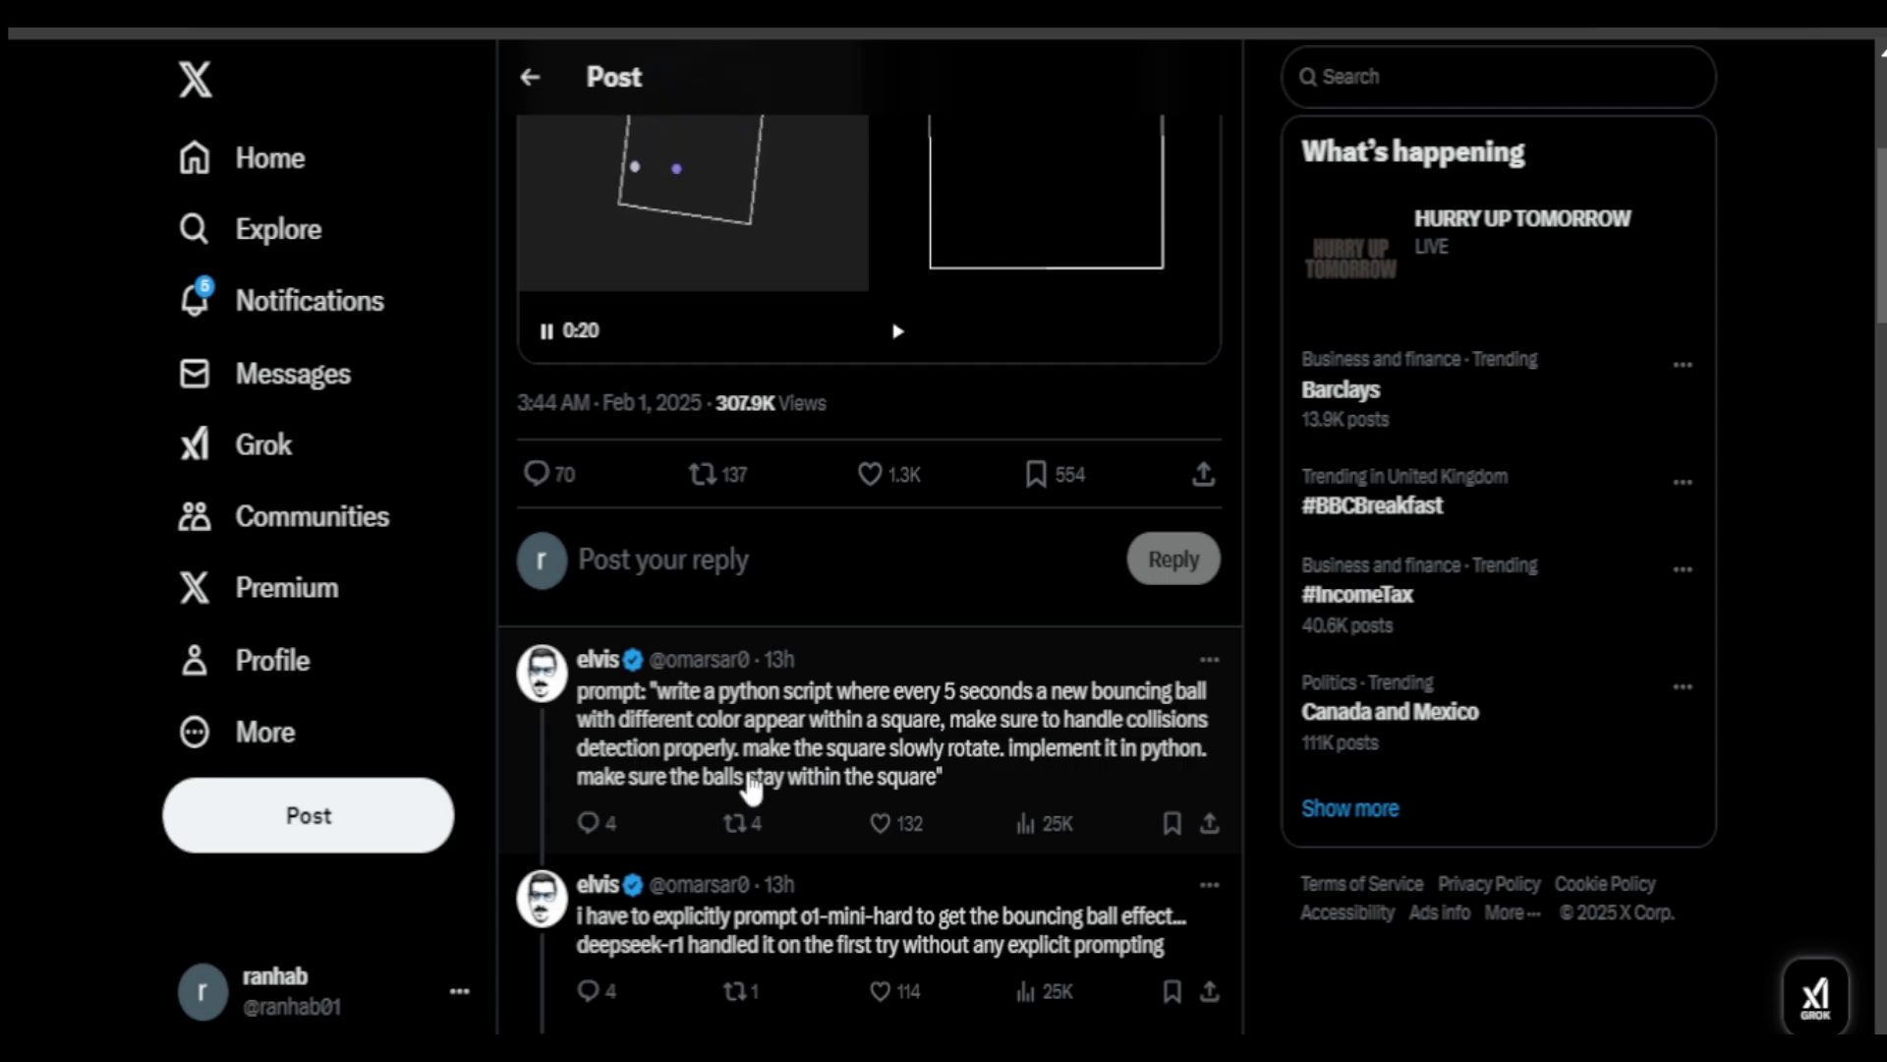
scroll(871, 657, "up", 5)
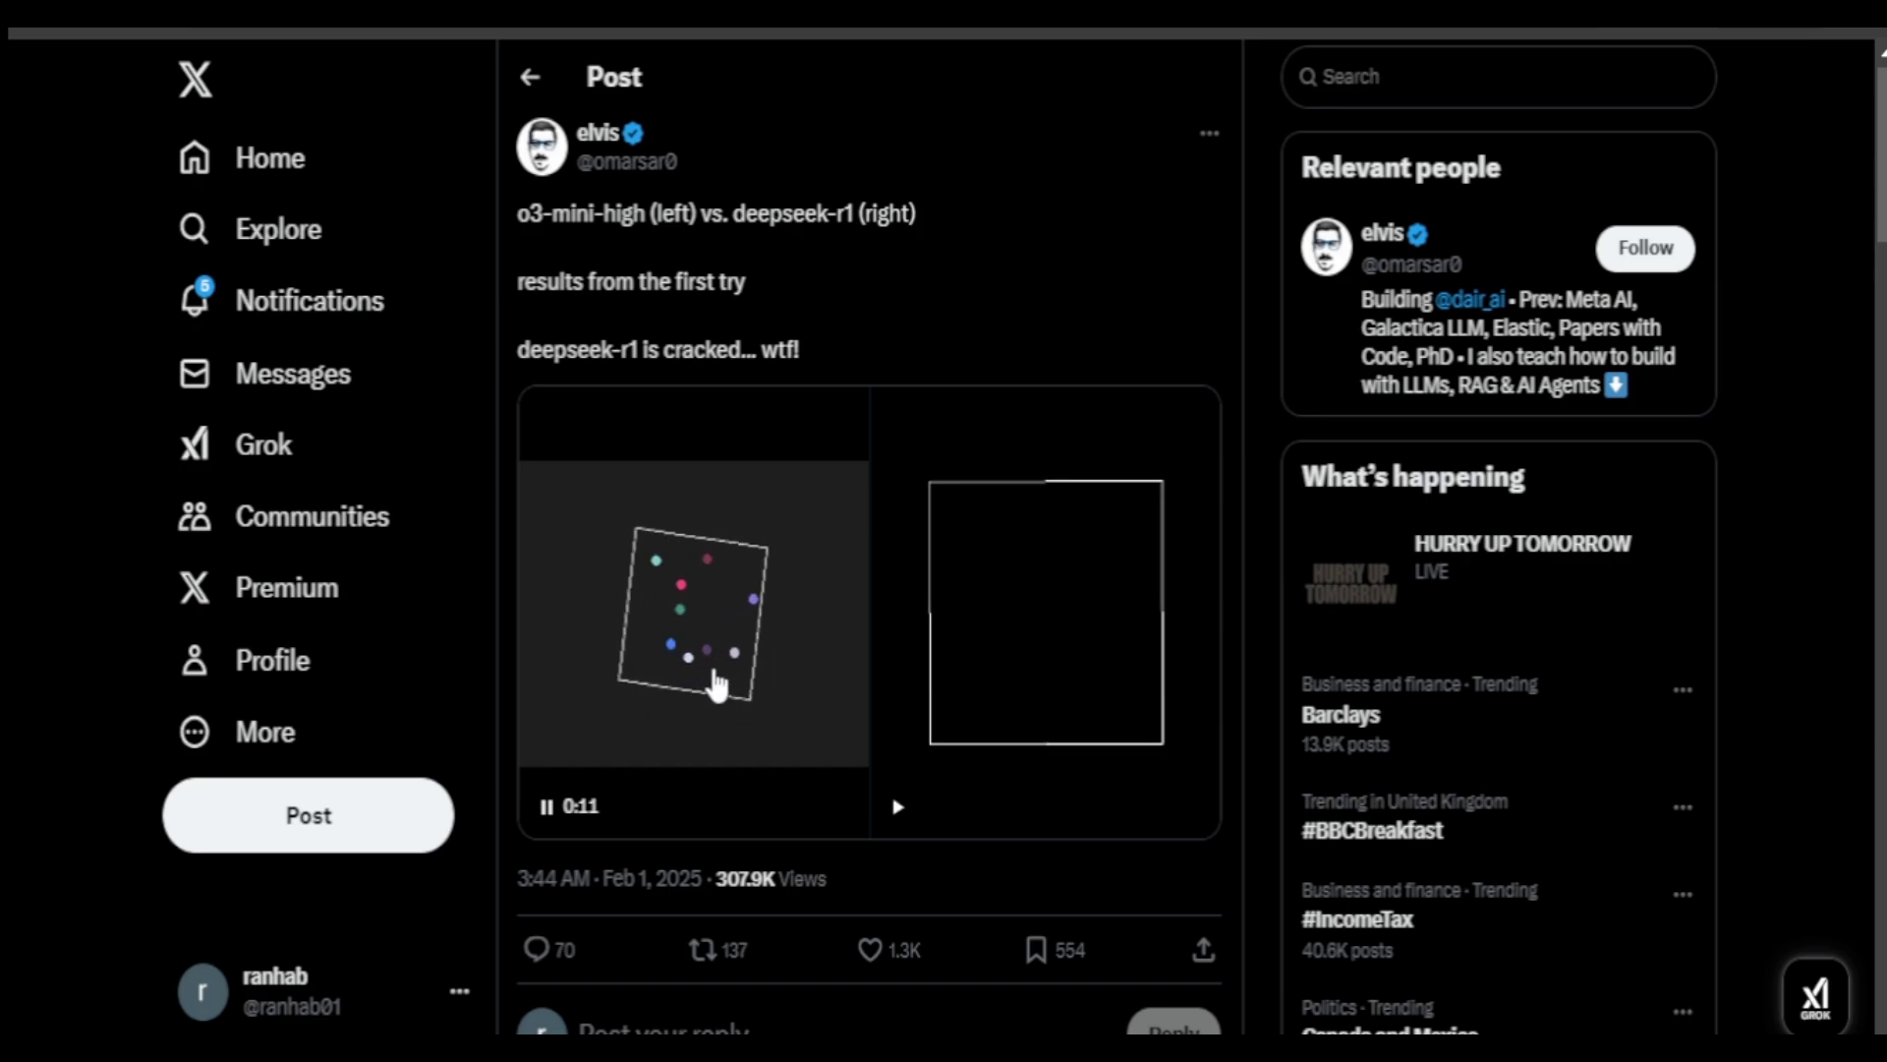
left_click(1003, 658)
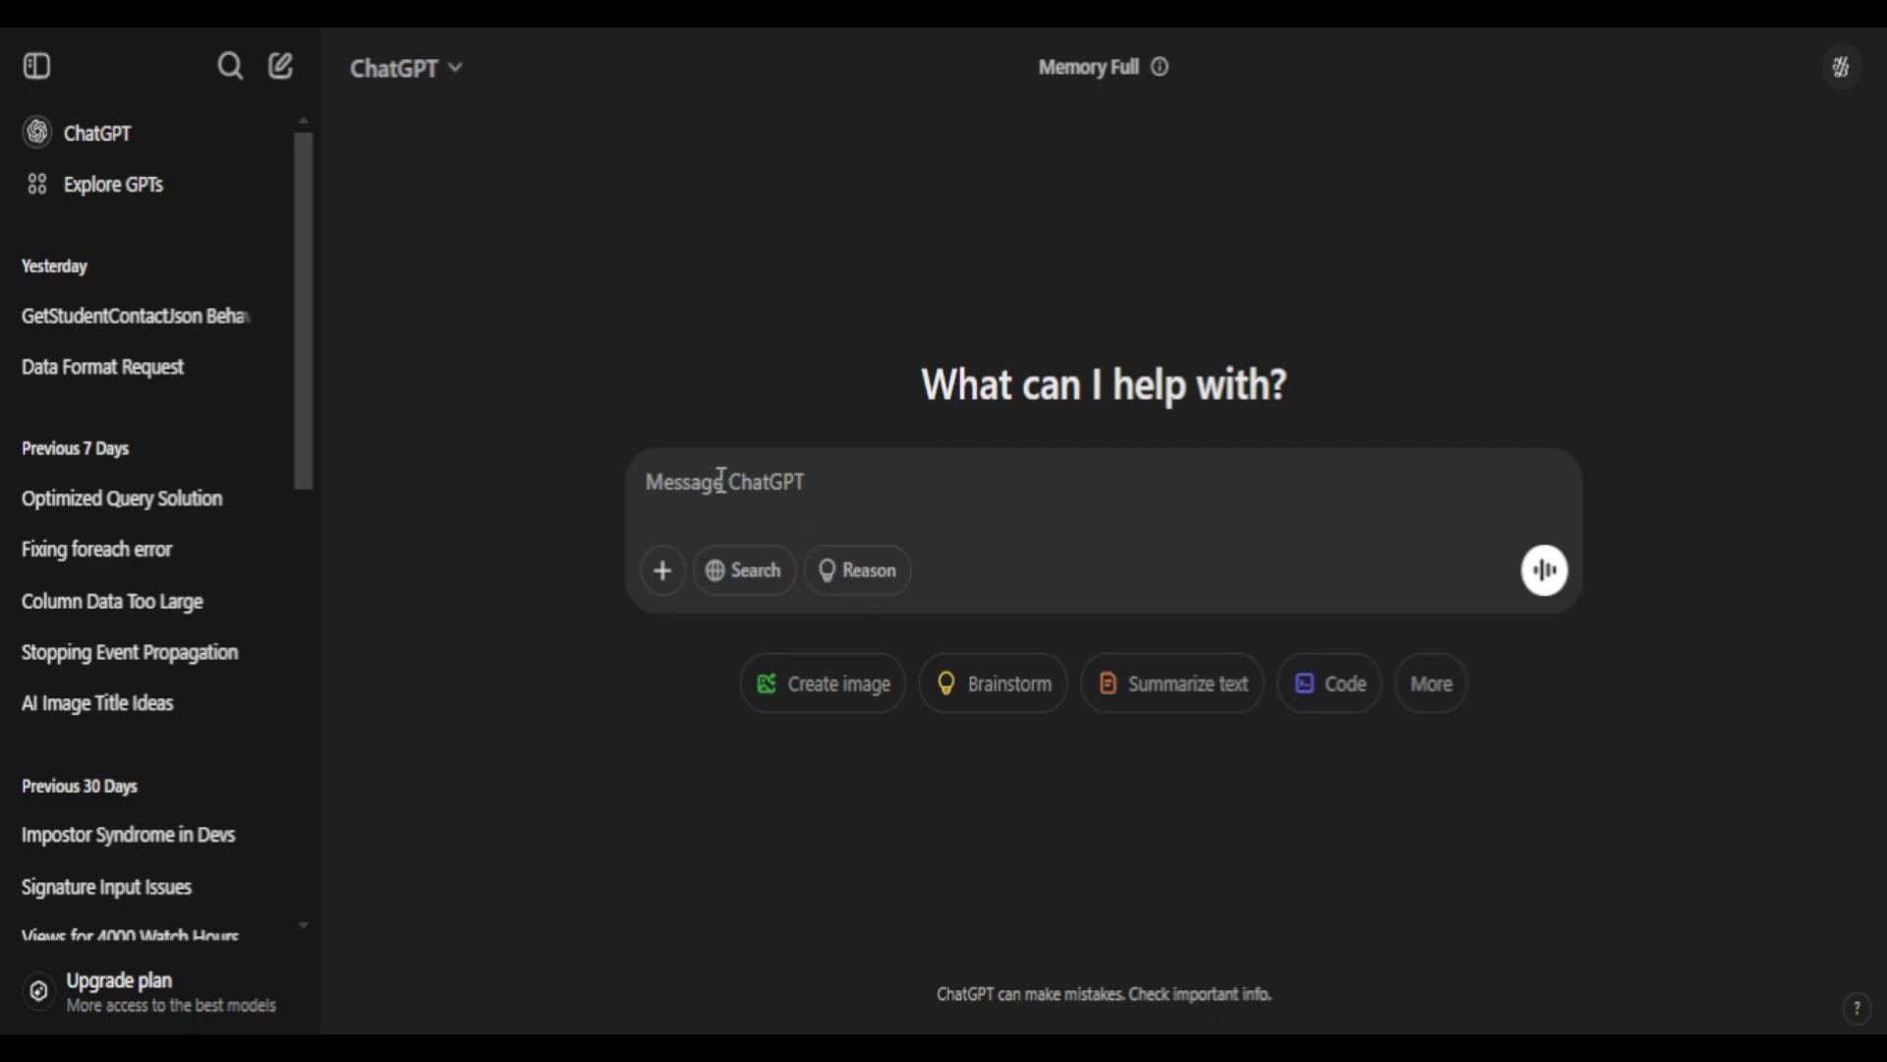
- Turn on Reason, then paste and send the system-of-equations prompt
left_click(884, 584)
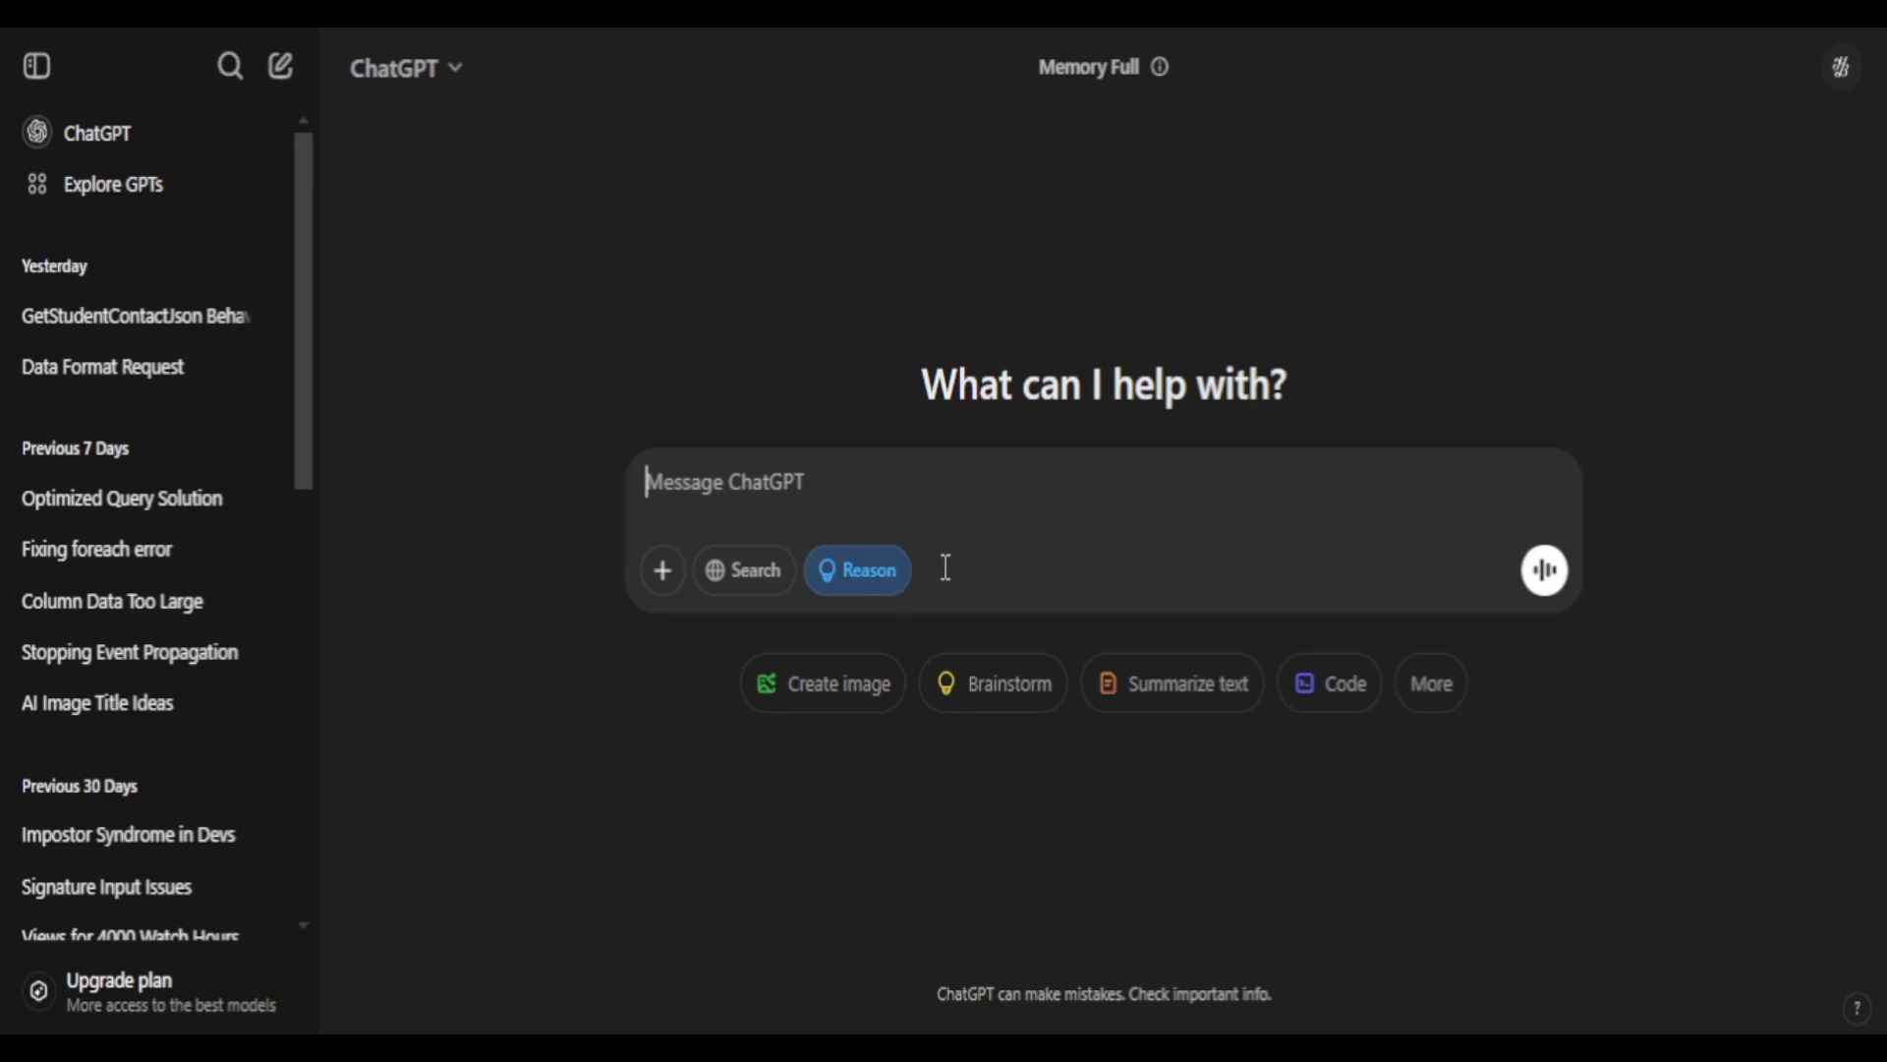
key("ctrl+v")
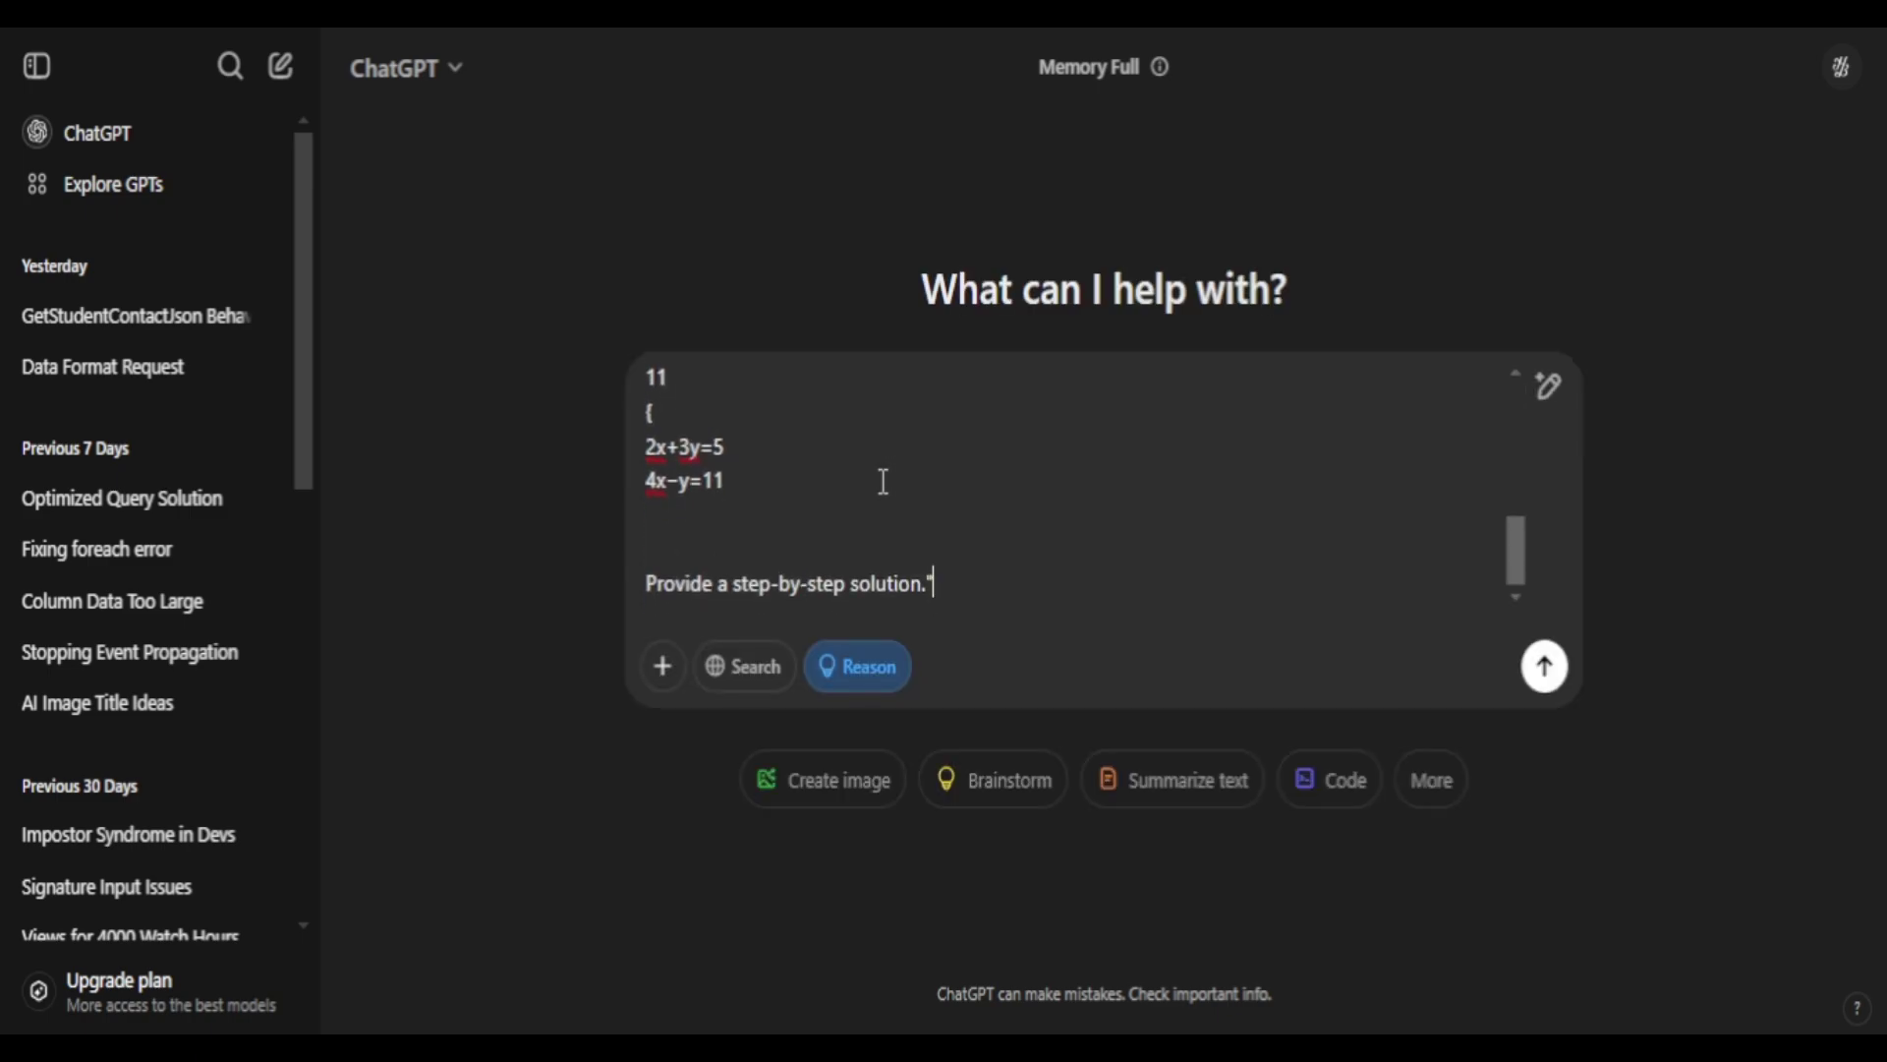
key("Return")
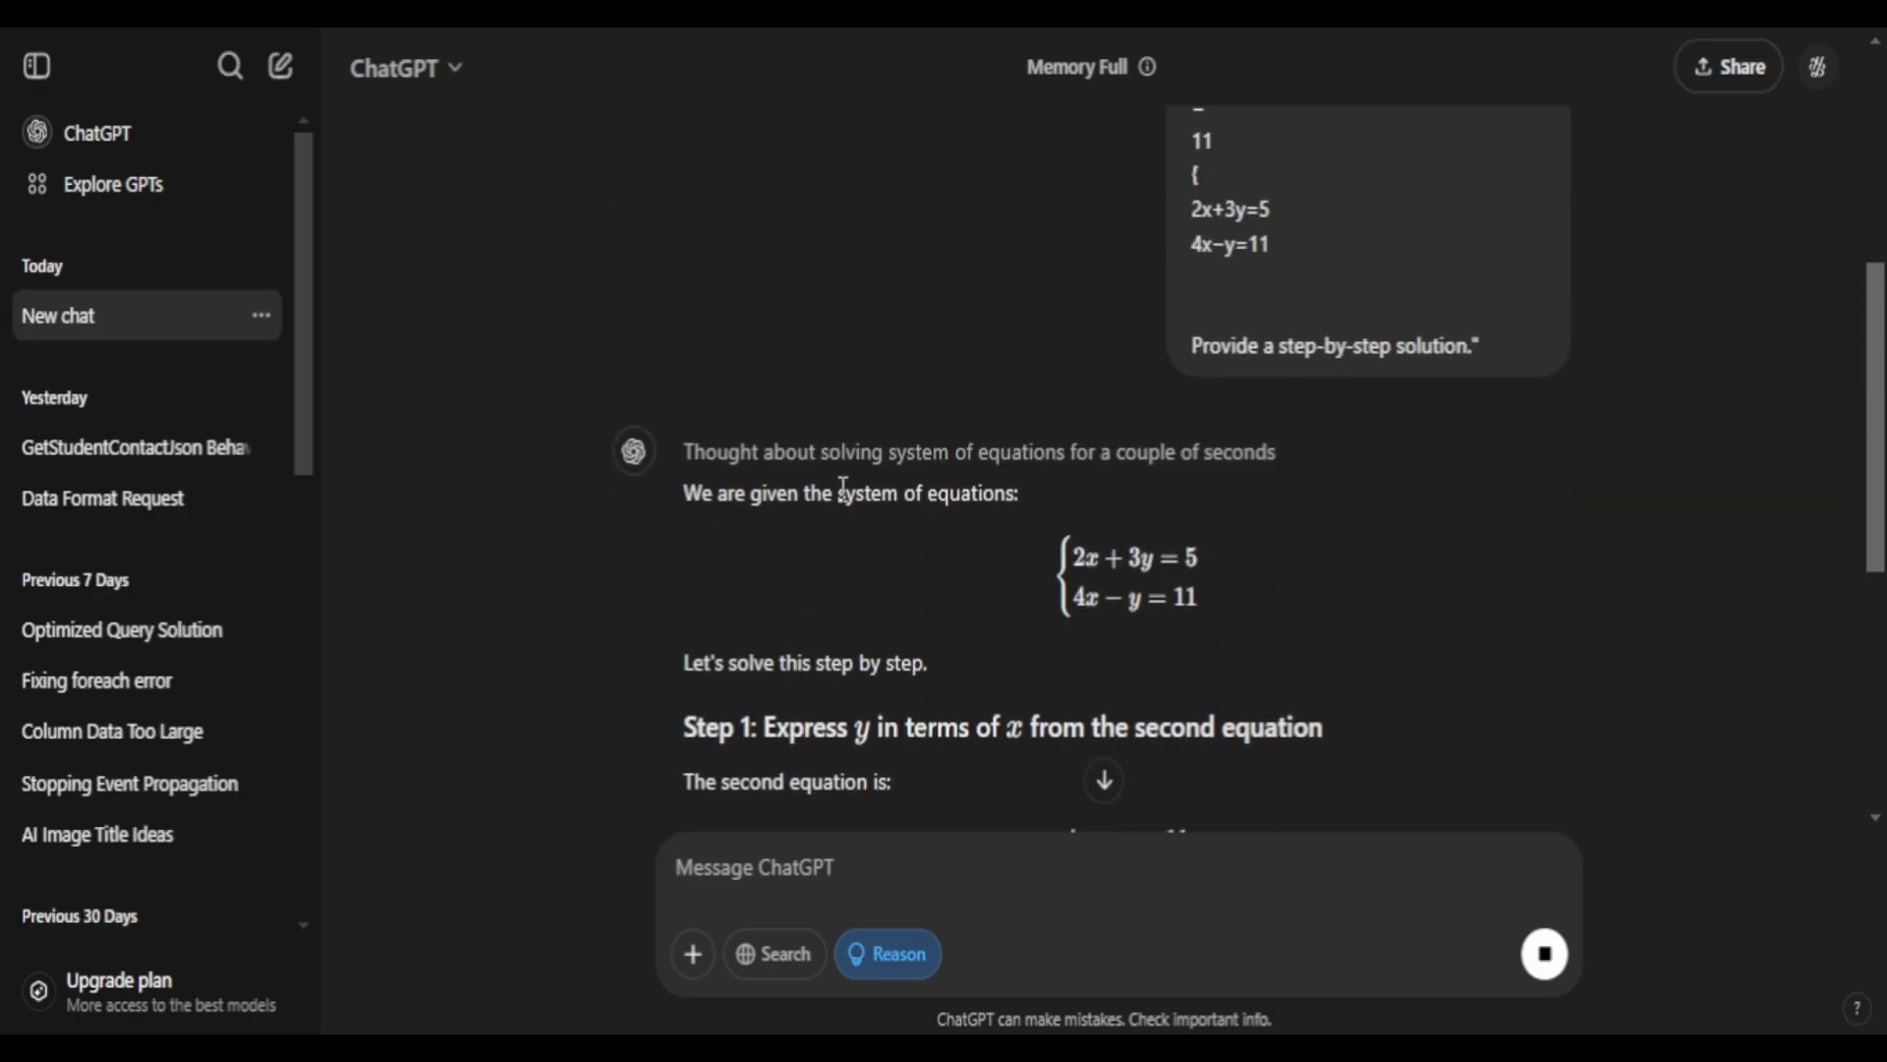
- Read through the substitution solution ending in x = 19/7, y = -1/7
scroll(825, 492, "down", 2)
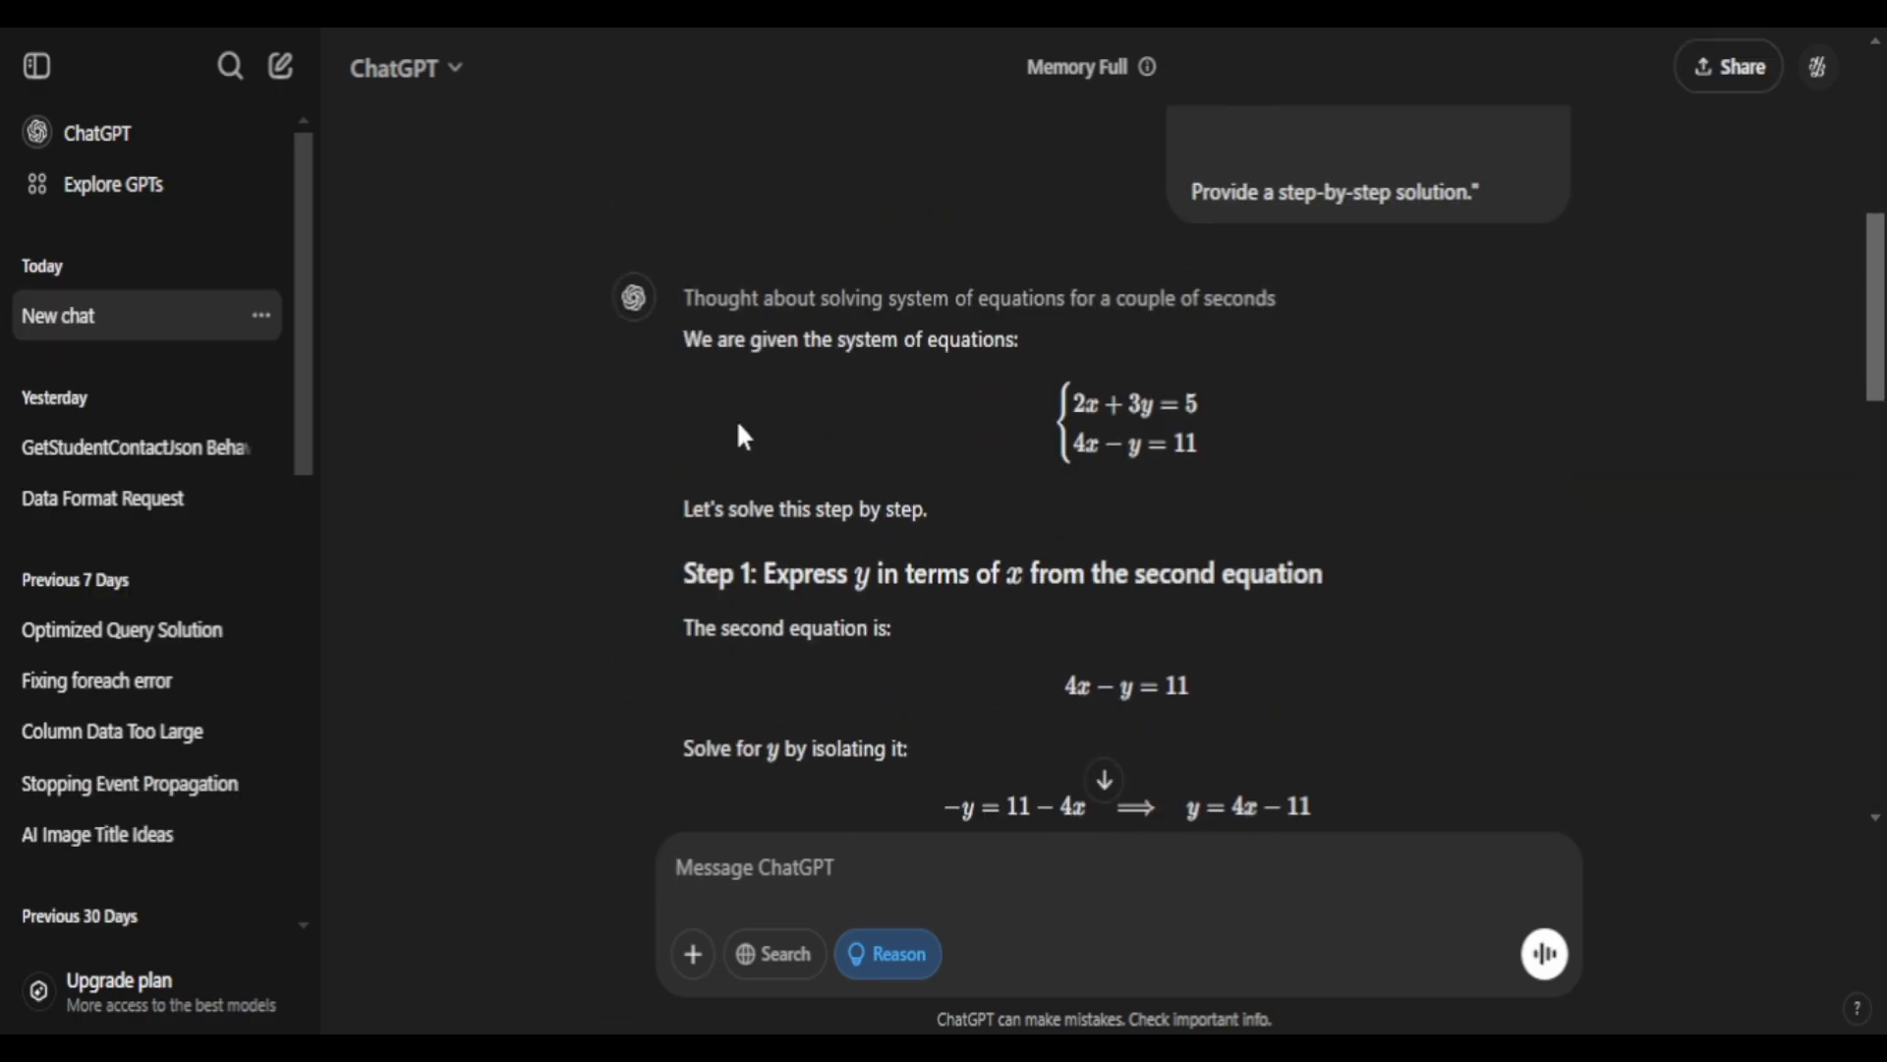
left_click_drag(939, 375, 1193, 463)
left_click(1028, 476)
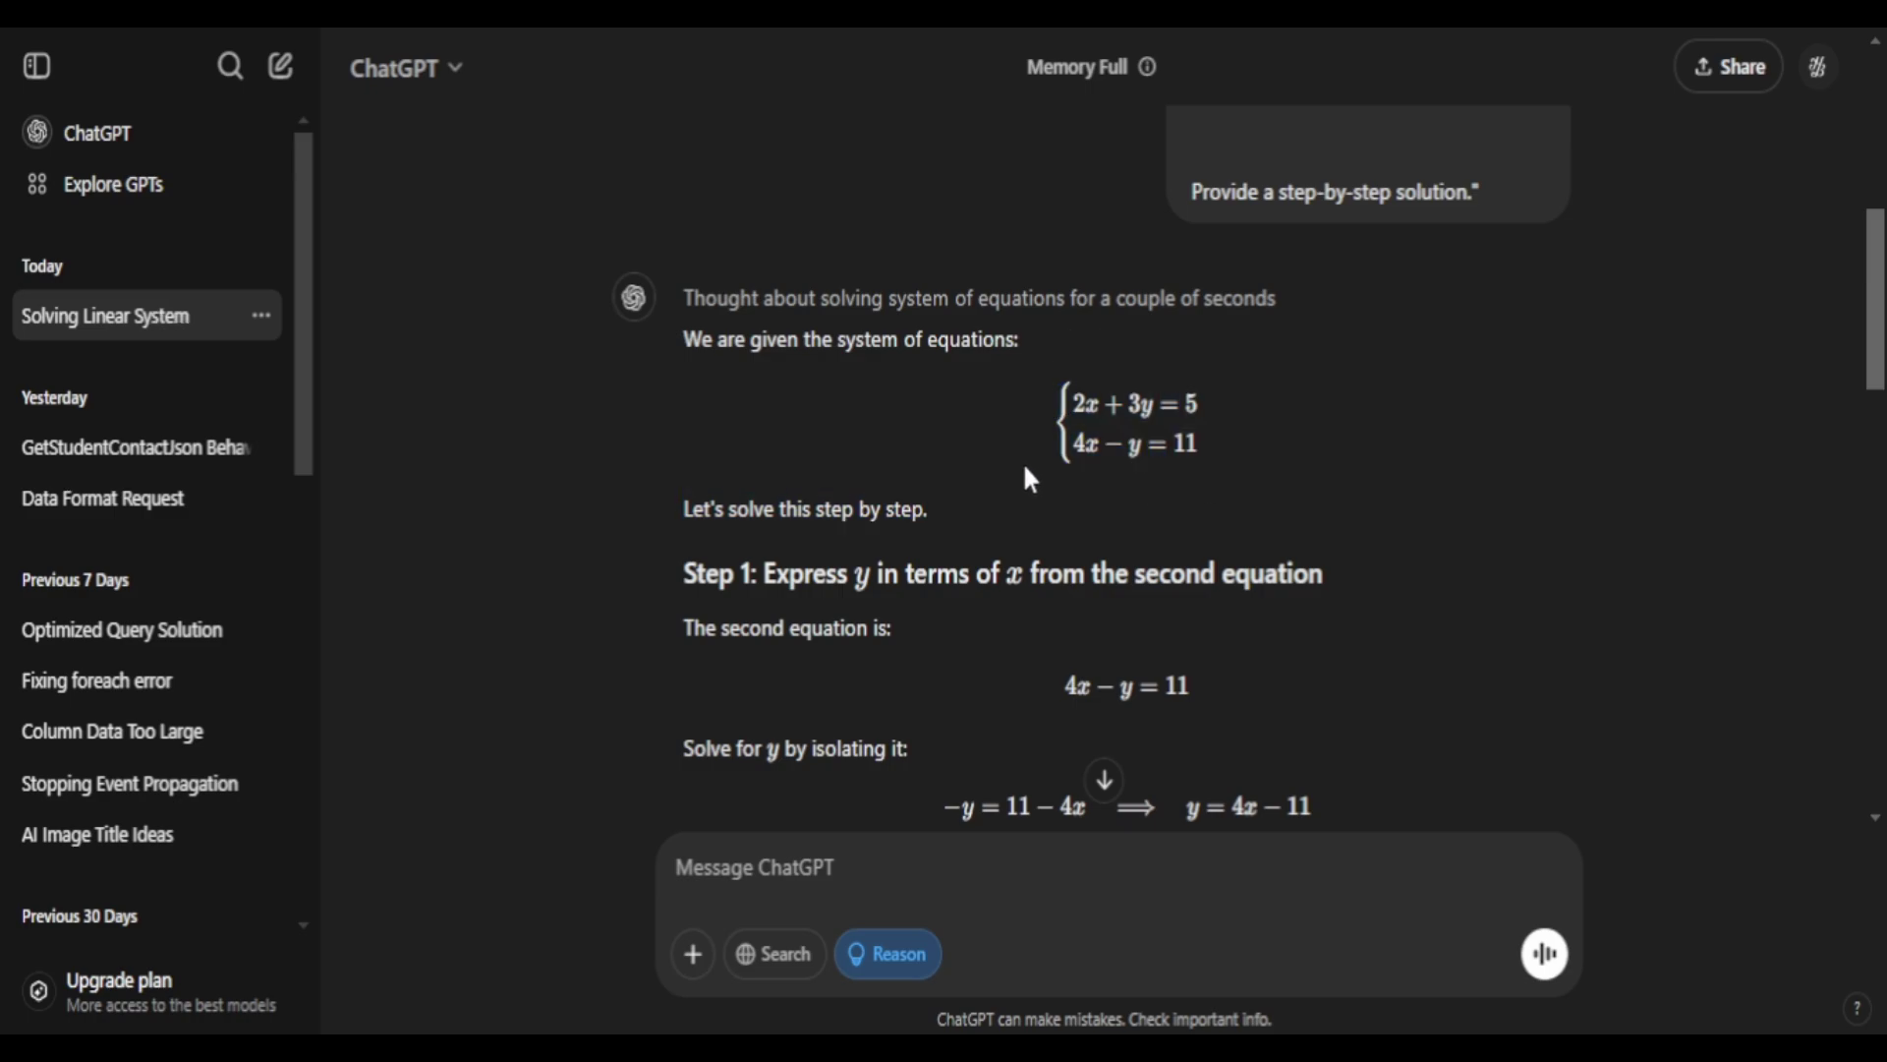
scroll(950, 501, "down", 2)
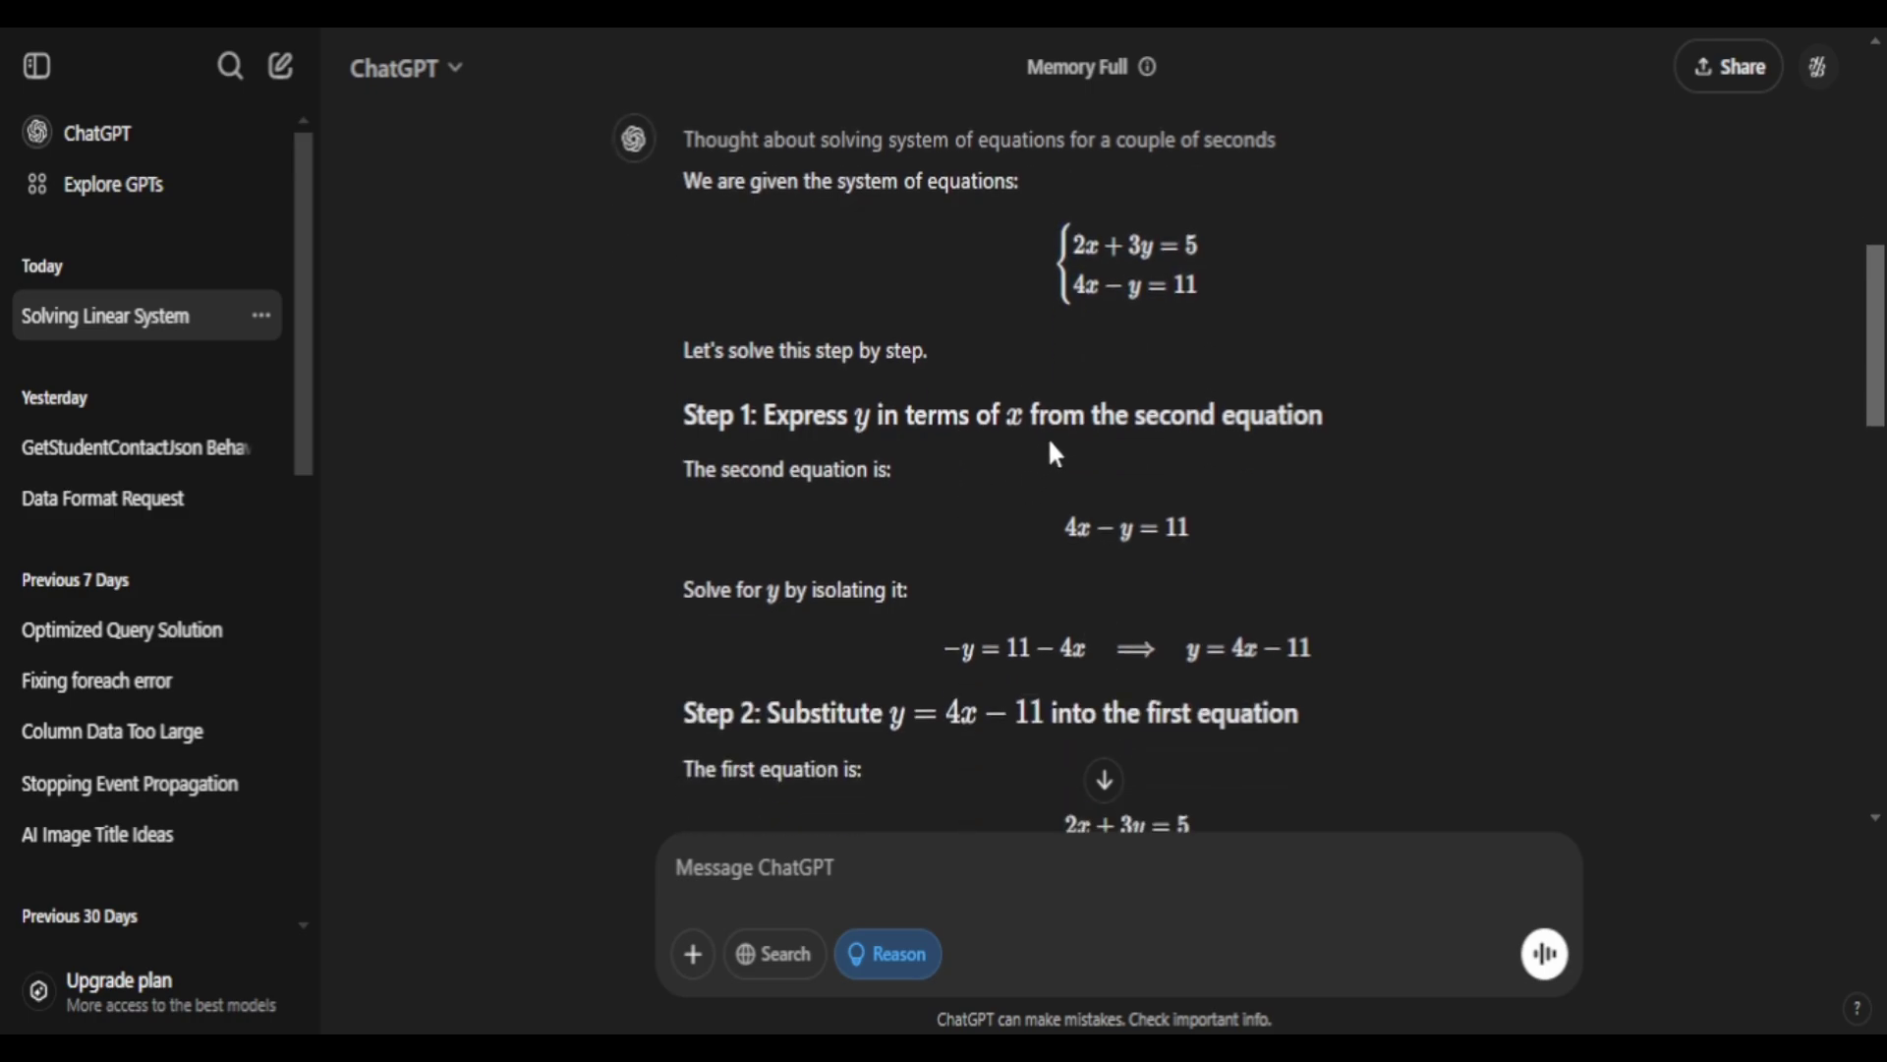
scroll(1081, 550, "down", 2)
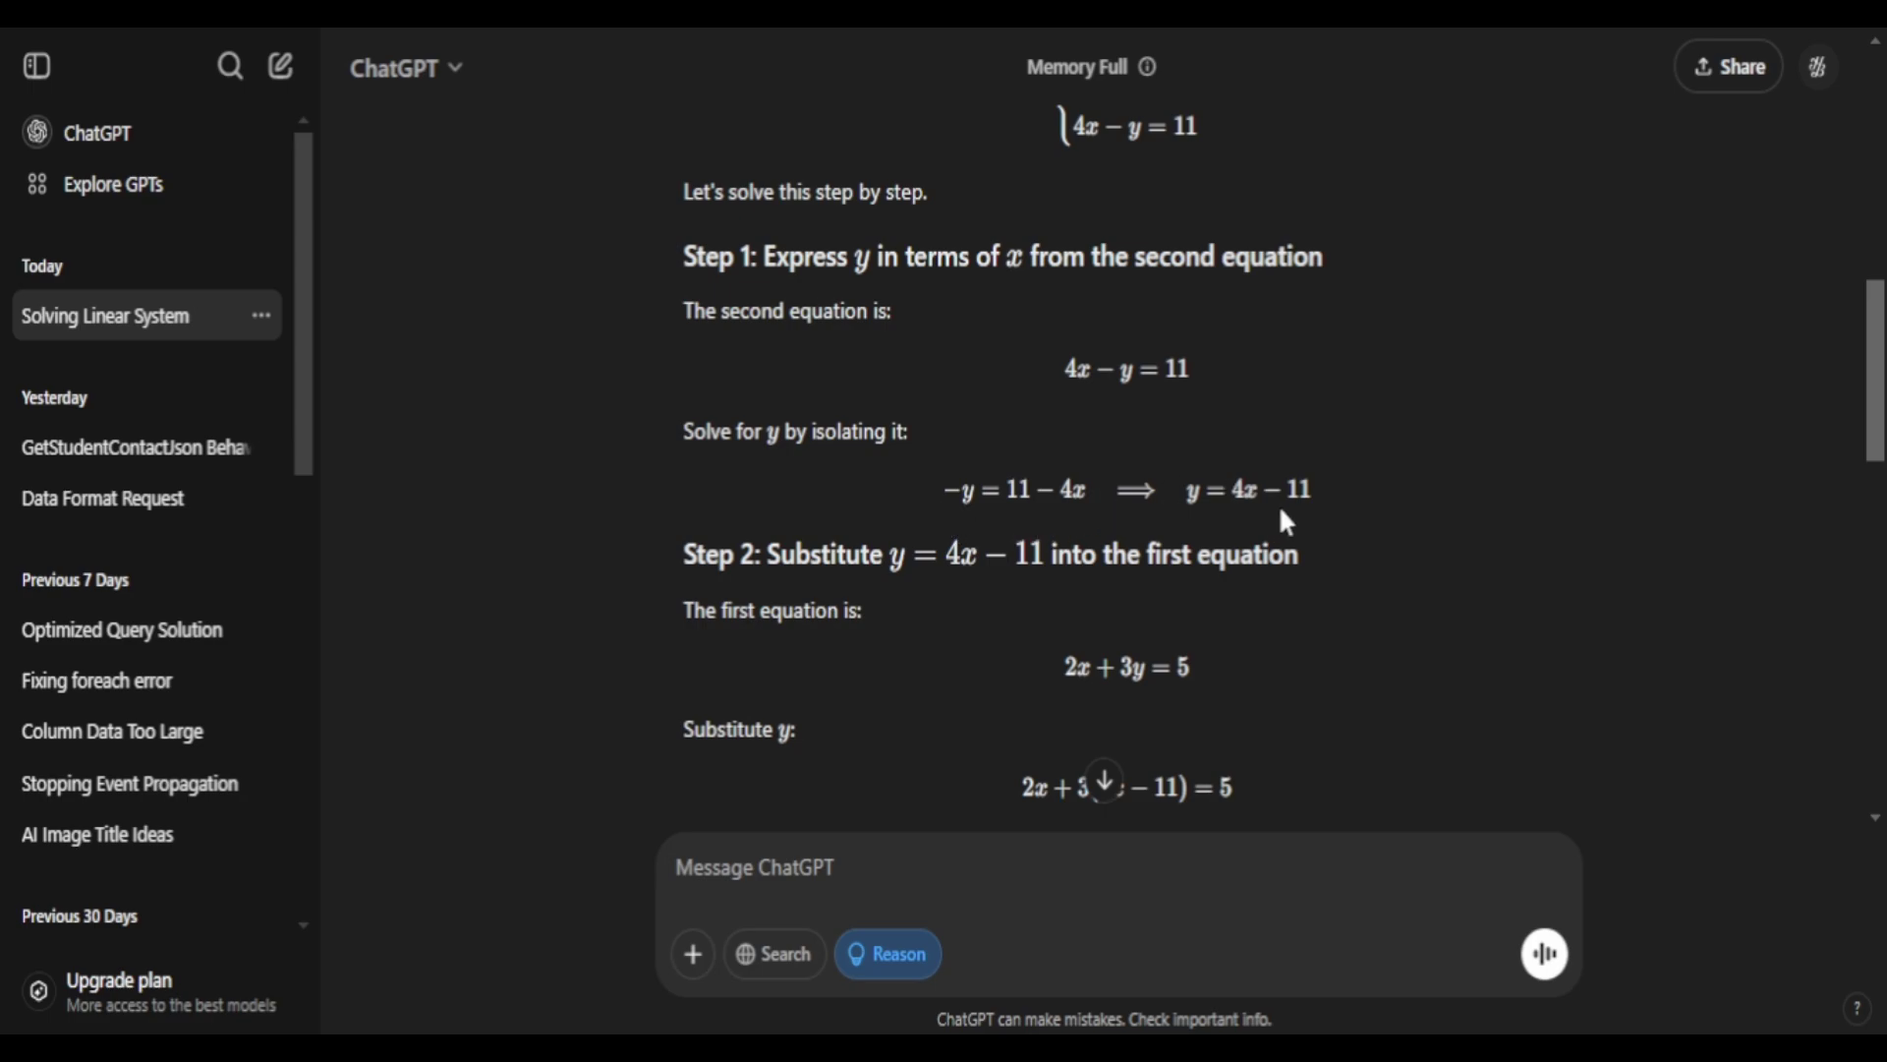
scroll(1441, 590, "up", 2)
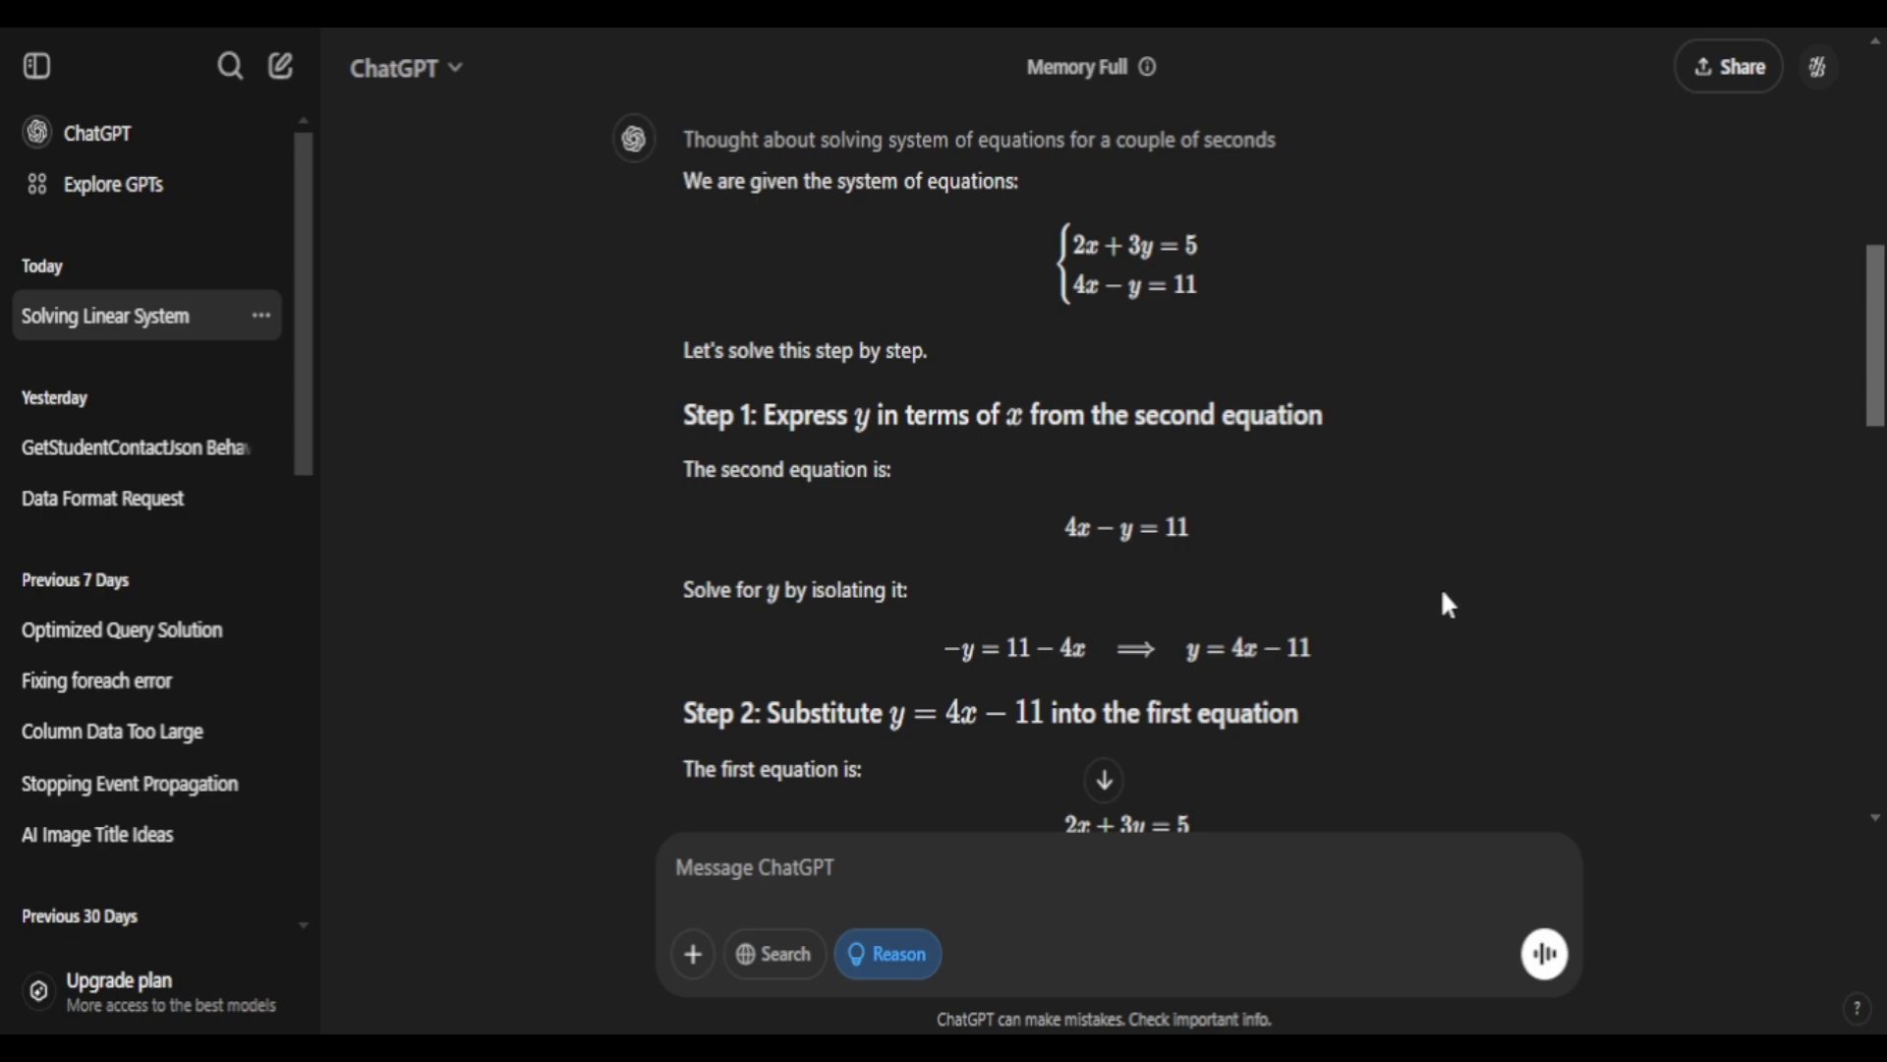
scroll(1441, 589, "down", 4)
scroll(1439, 589, "down", 2)
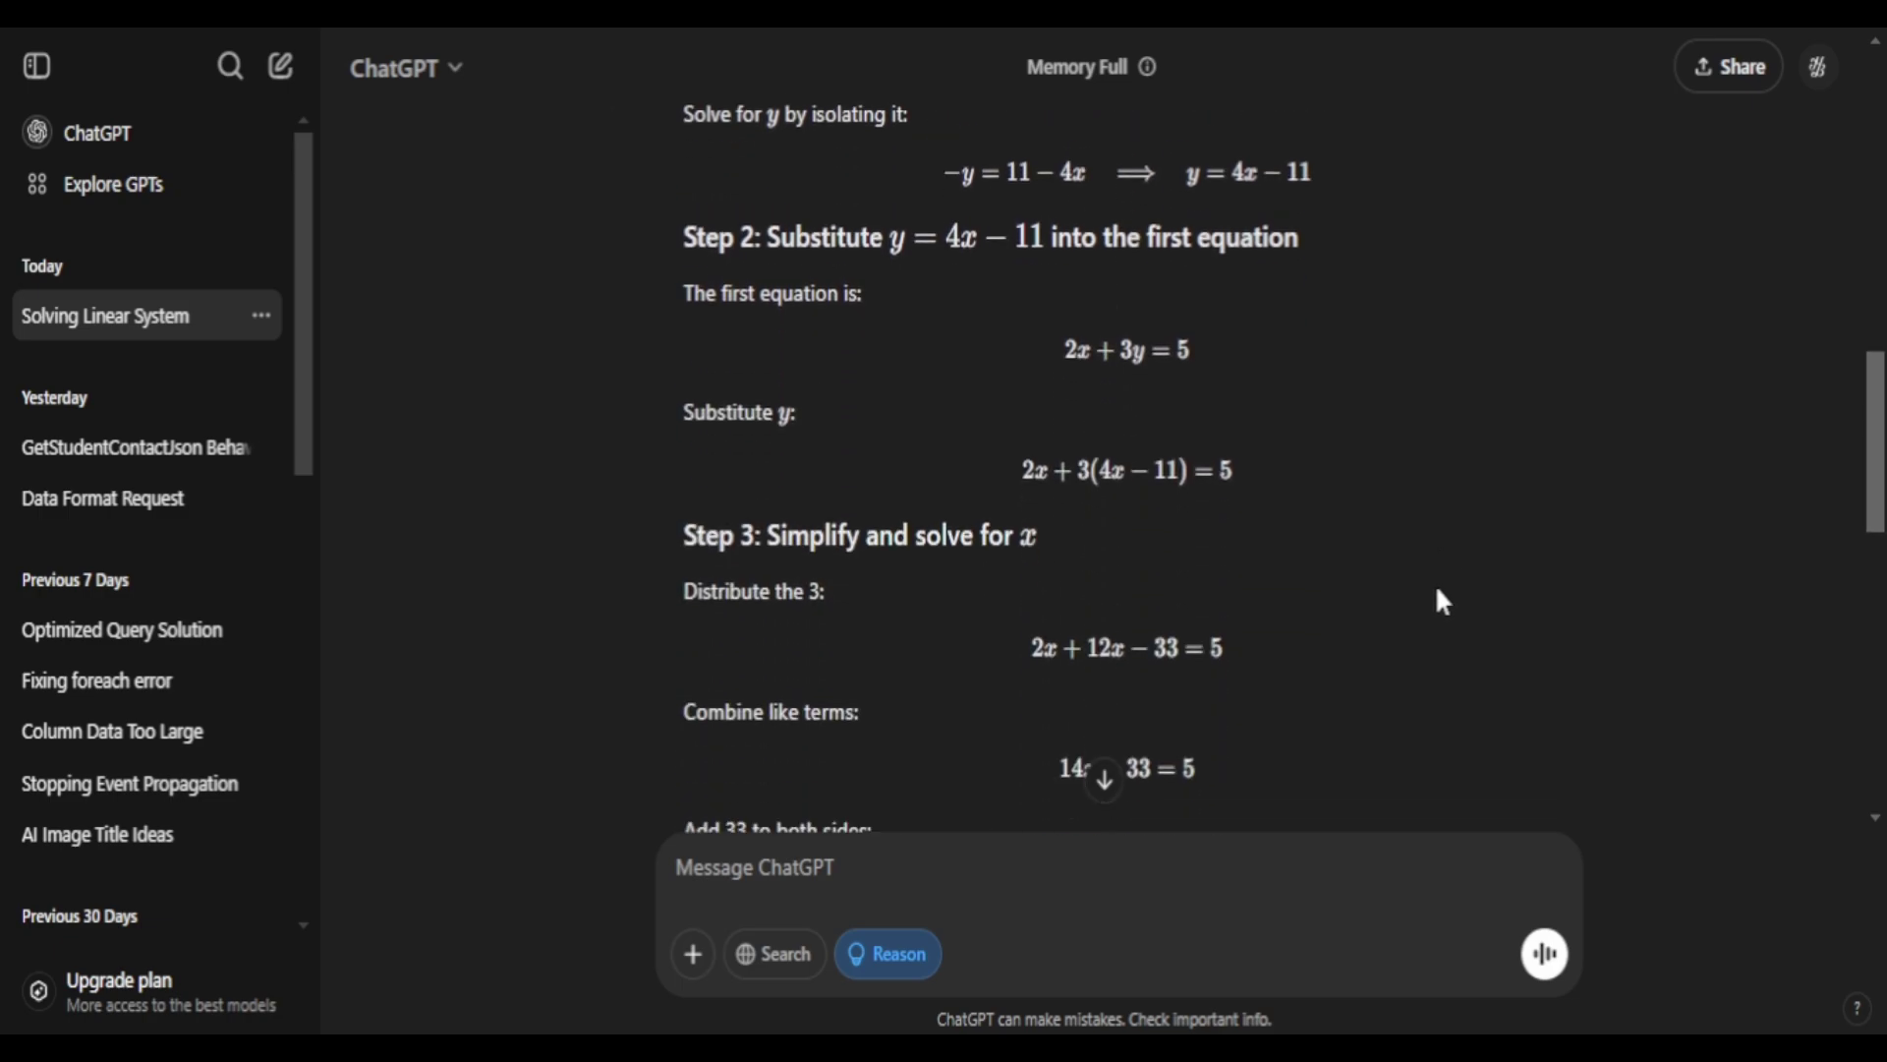
scroll(1437, 590, "down", 8)
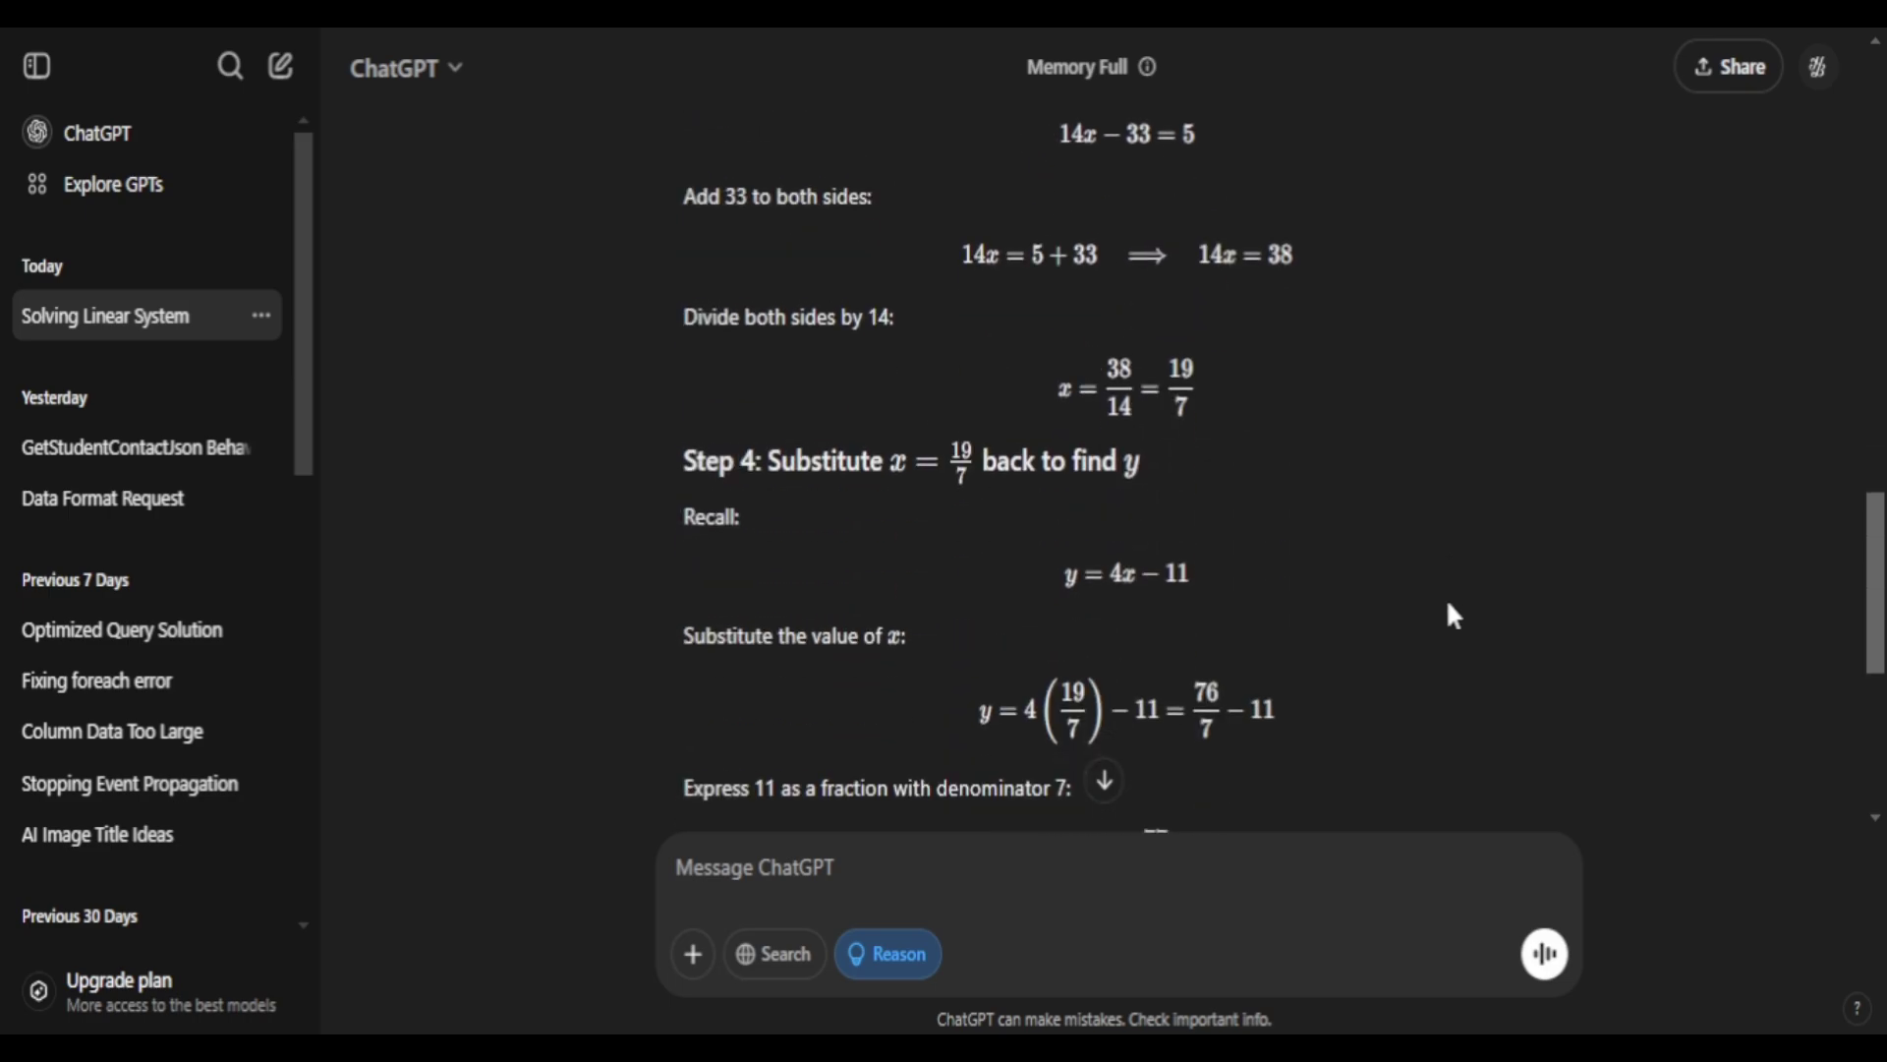
scroll(1451, 611, "down", 3)
scroll(1454, 619, "down", 3)
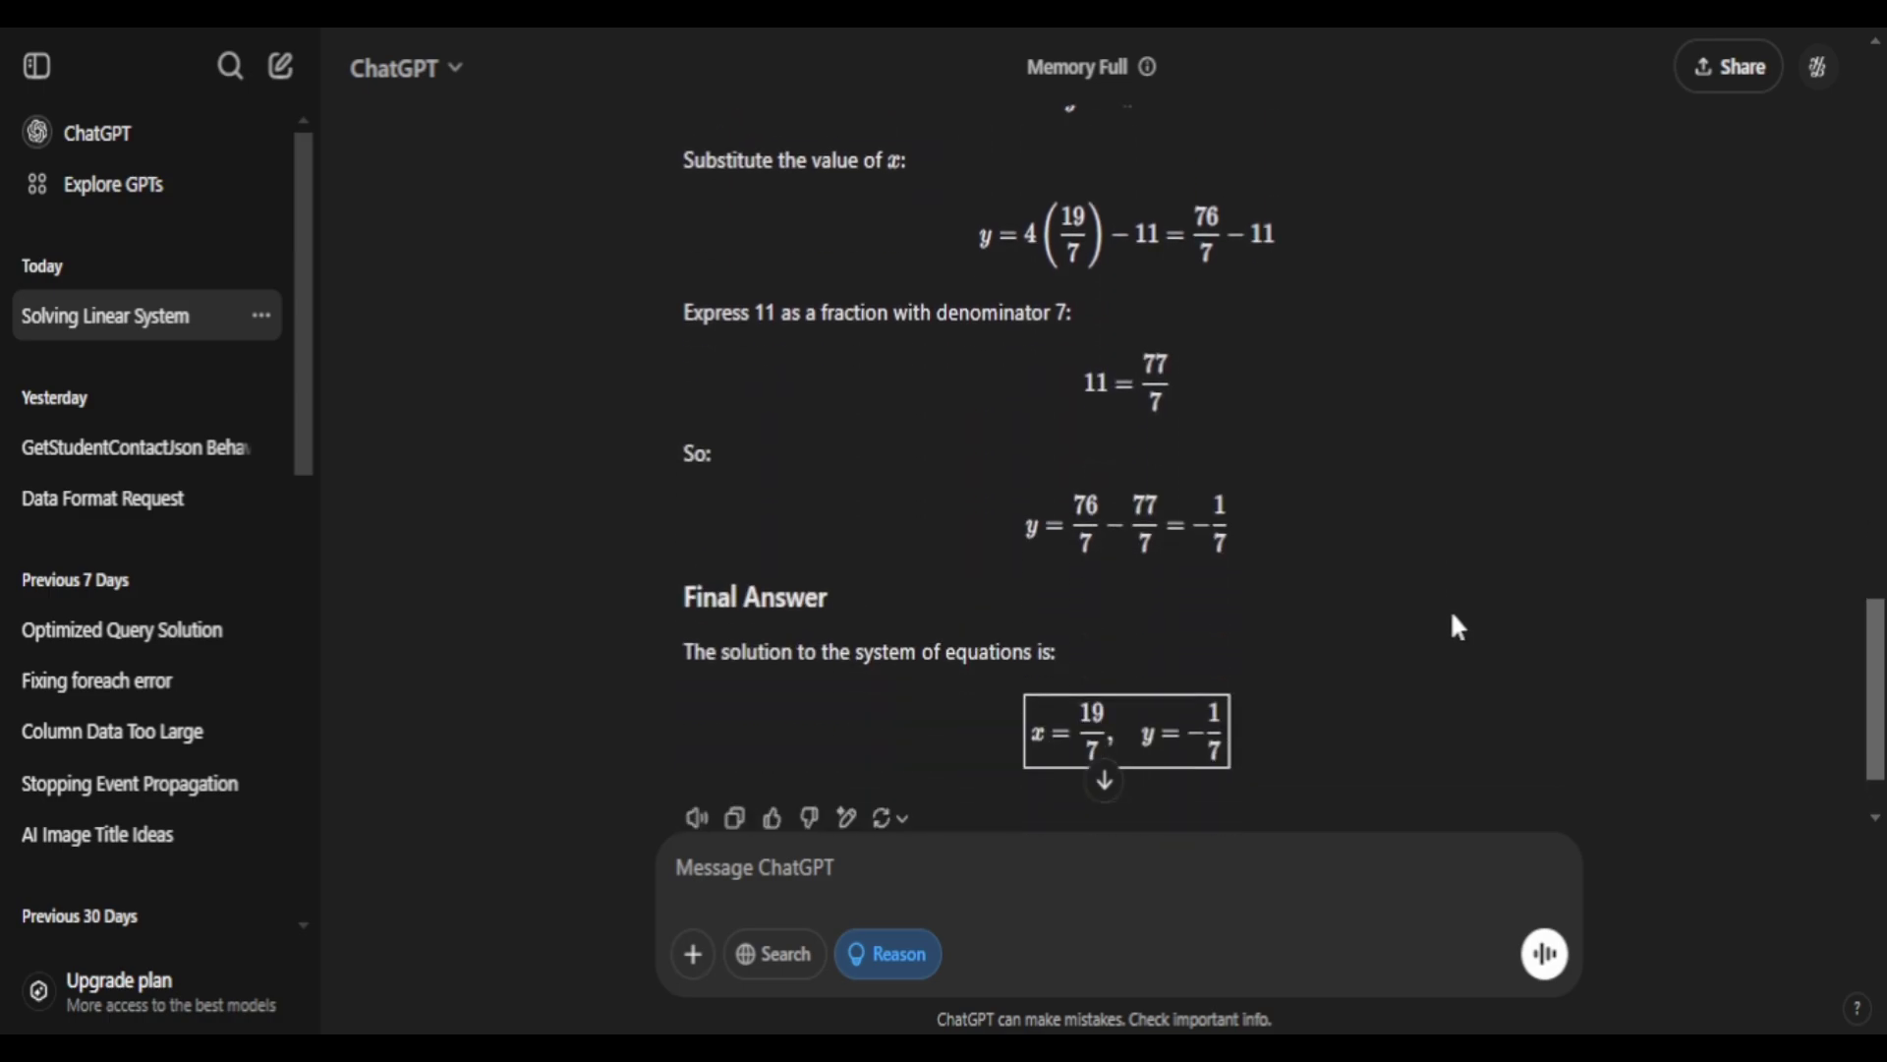
scroll(1287, 619, "down", 1)
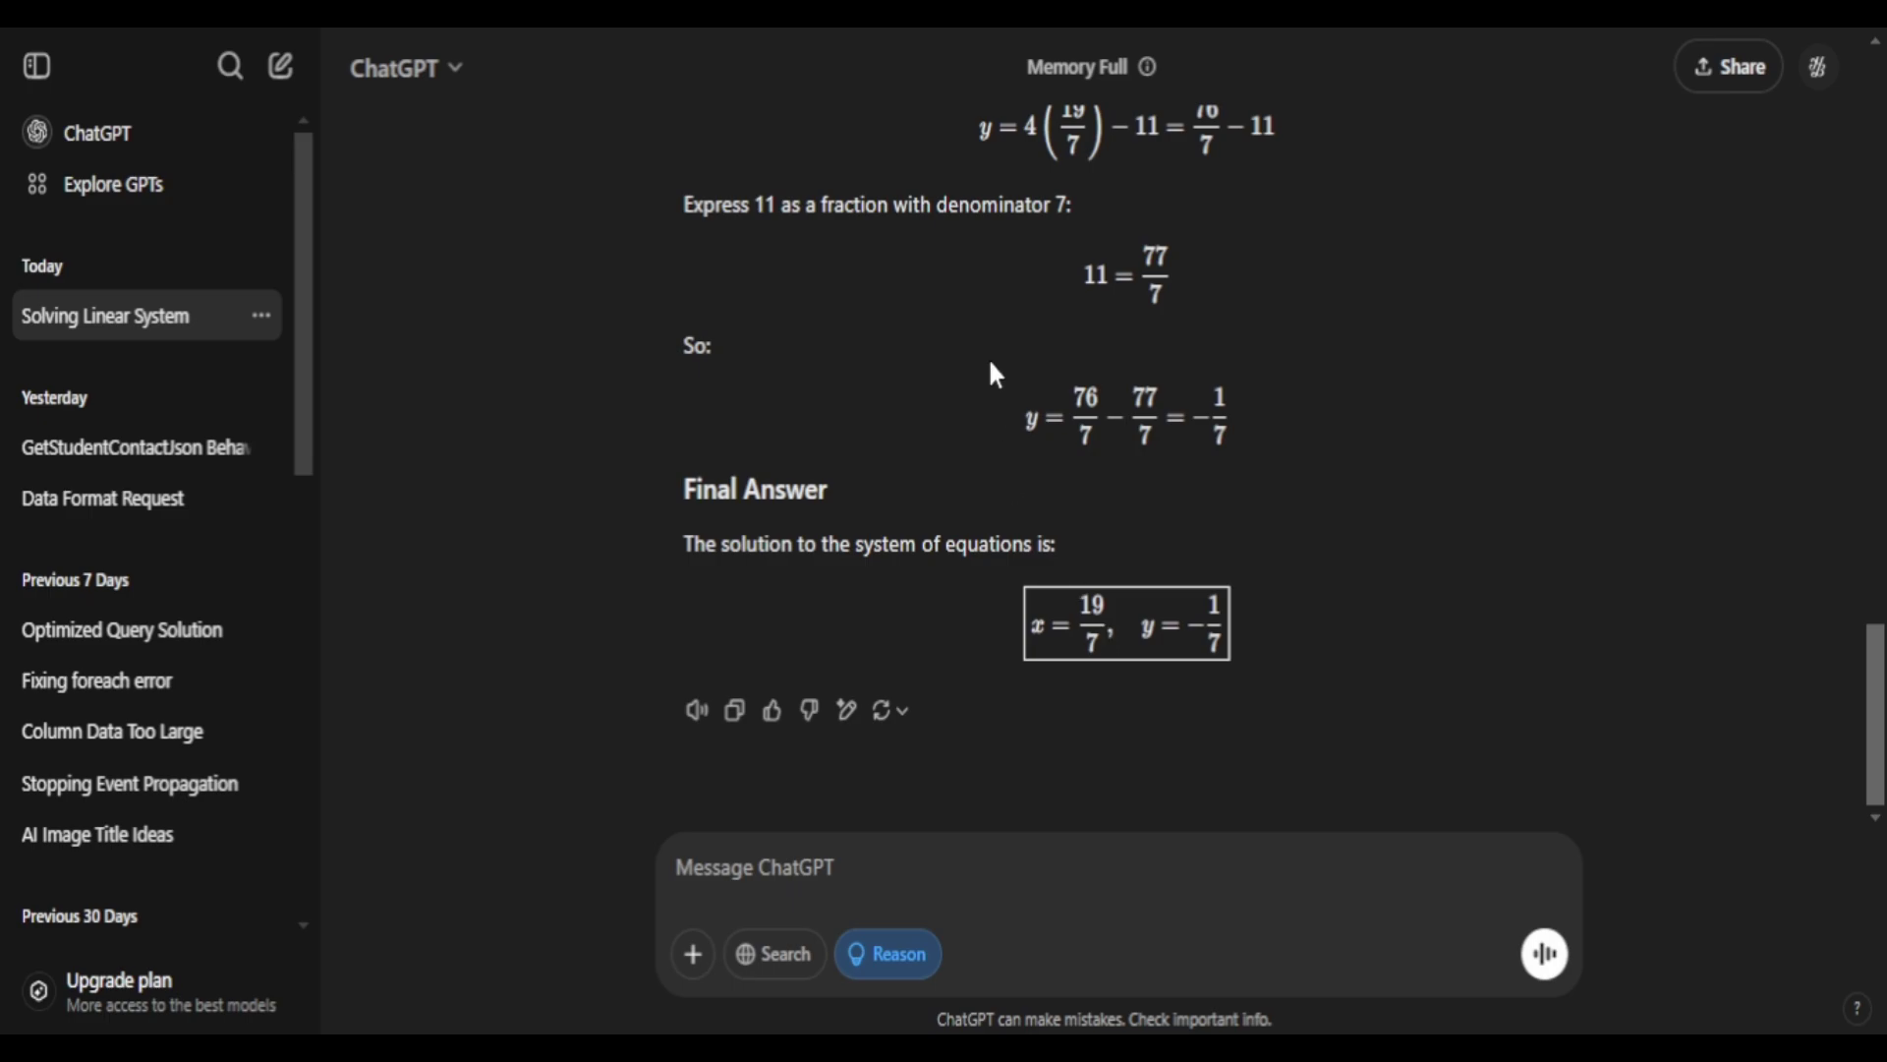
scroll(990, 369, "up", 8)
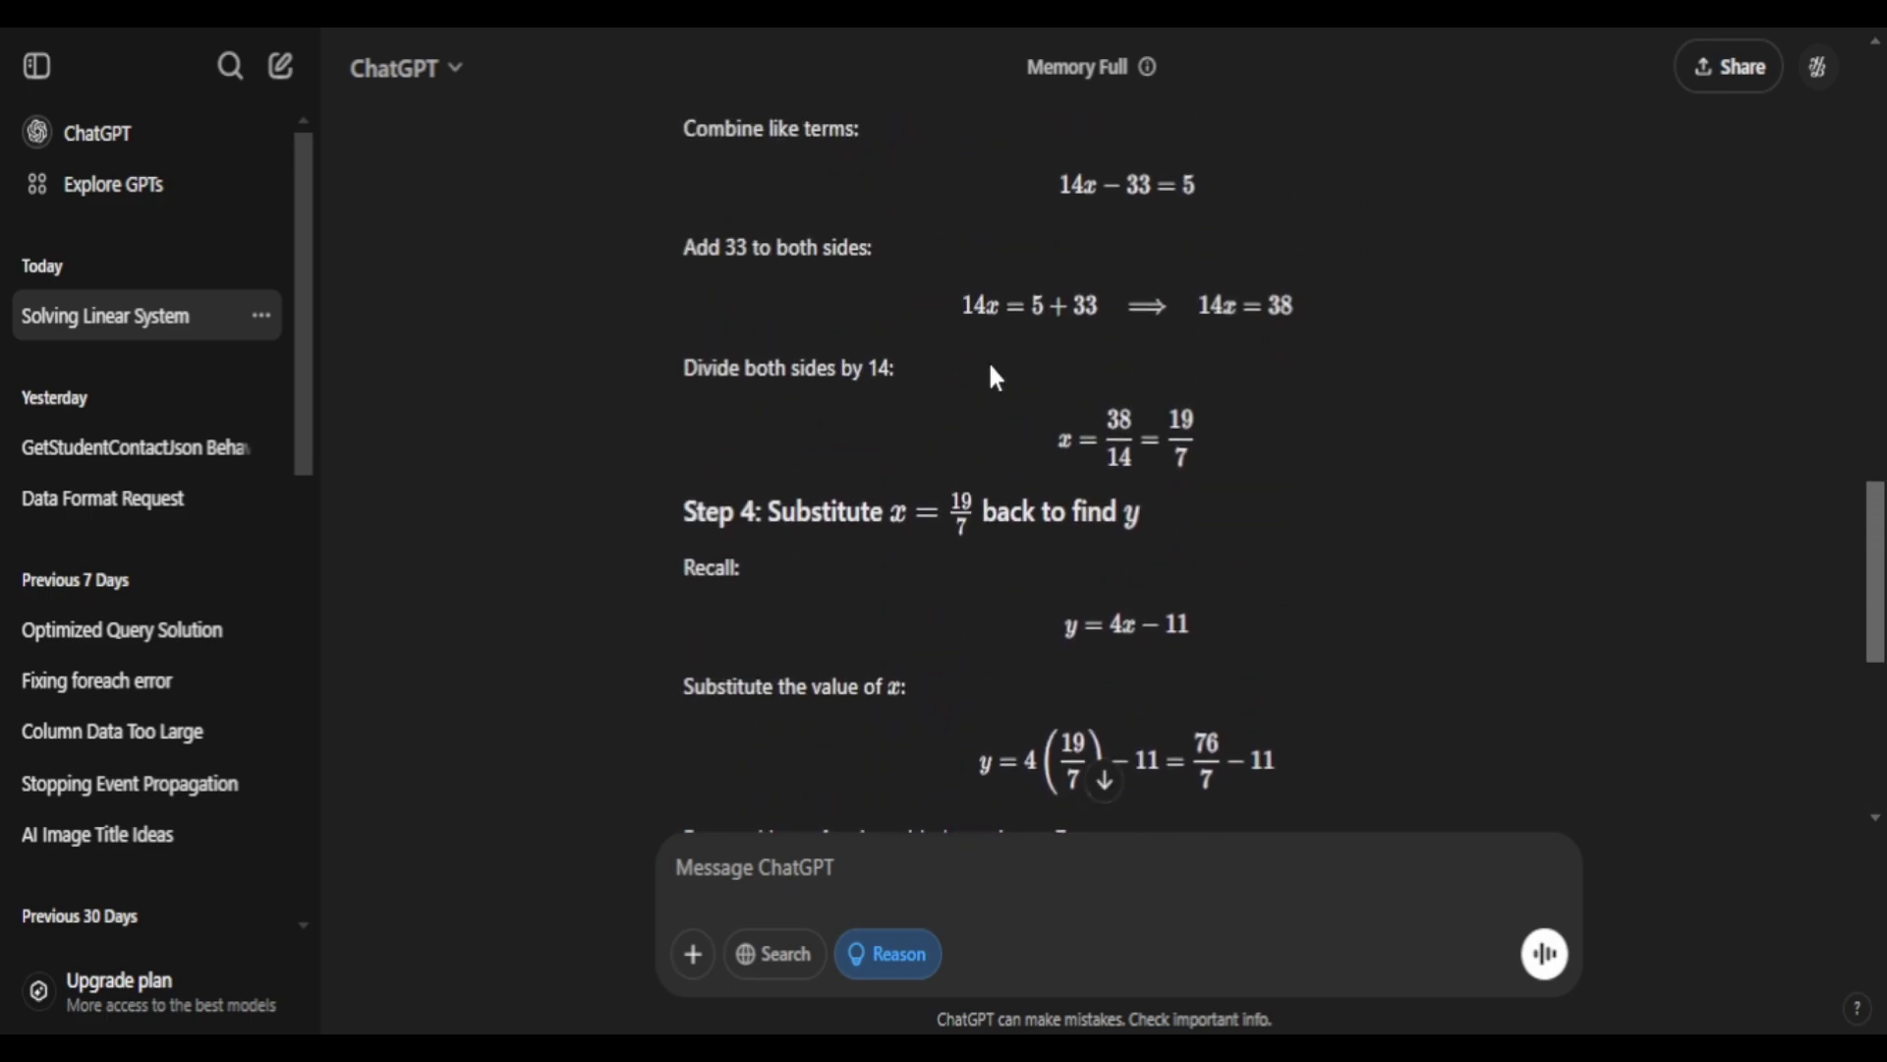
scroll(995, 377, "up", 5)
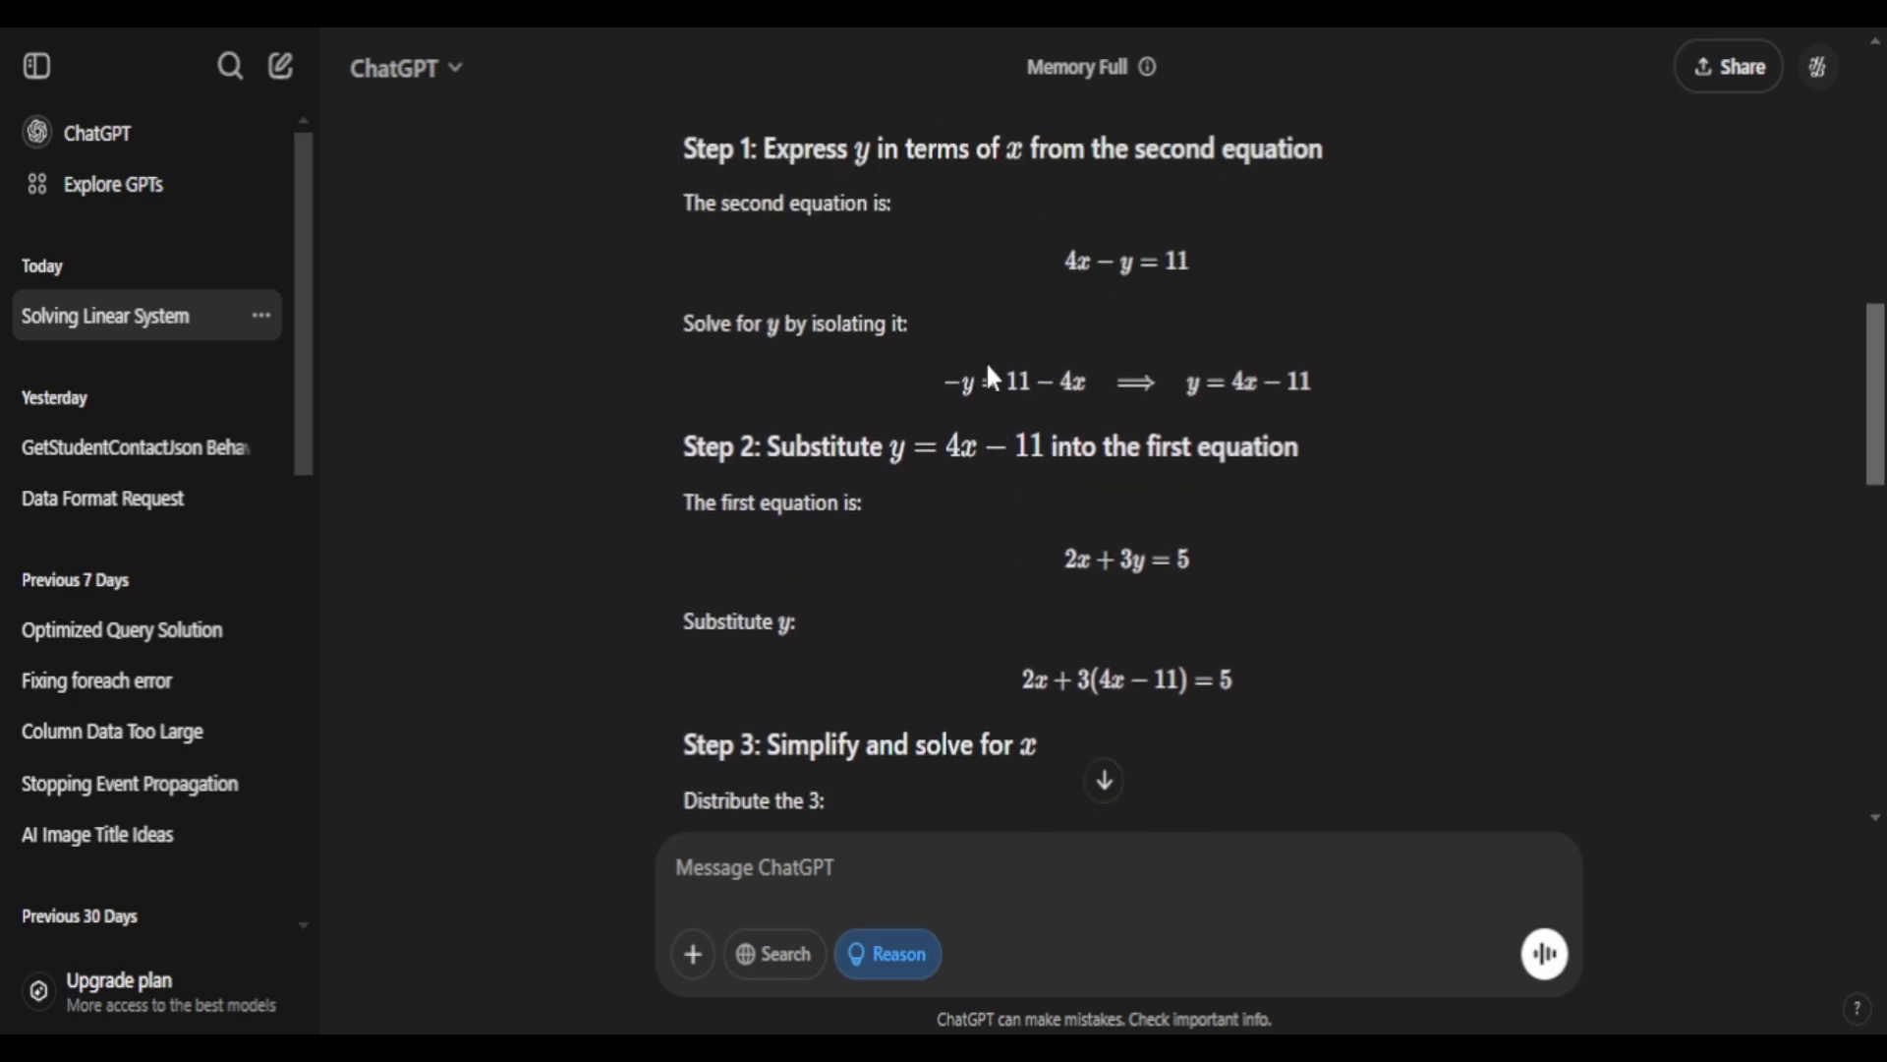
- Paste and send the responsive portfolio-website prompt
scroll(906, 440, "down", 10)
type("Create a simple portfolio website using HTML and CSS. The website should include a homepage, an about section, a portfolio section, and a contact form. Use CSS to style the website and make it responsive.")
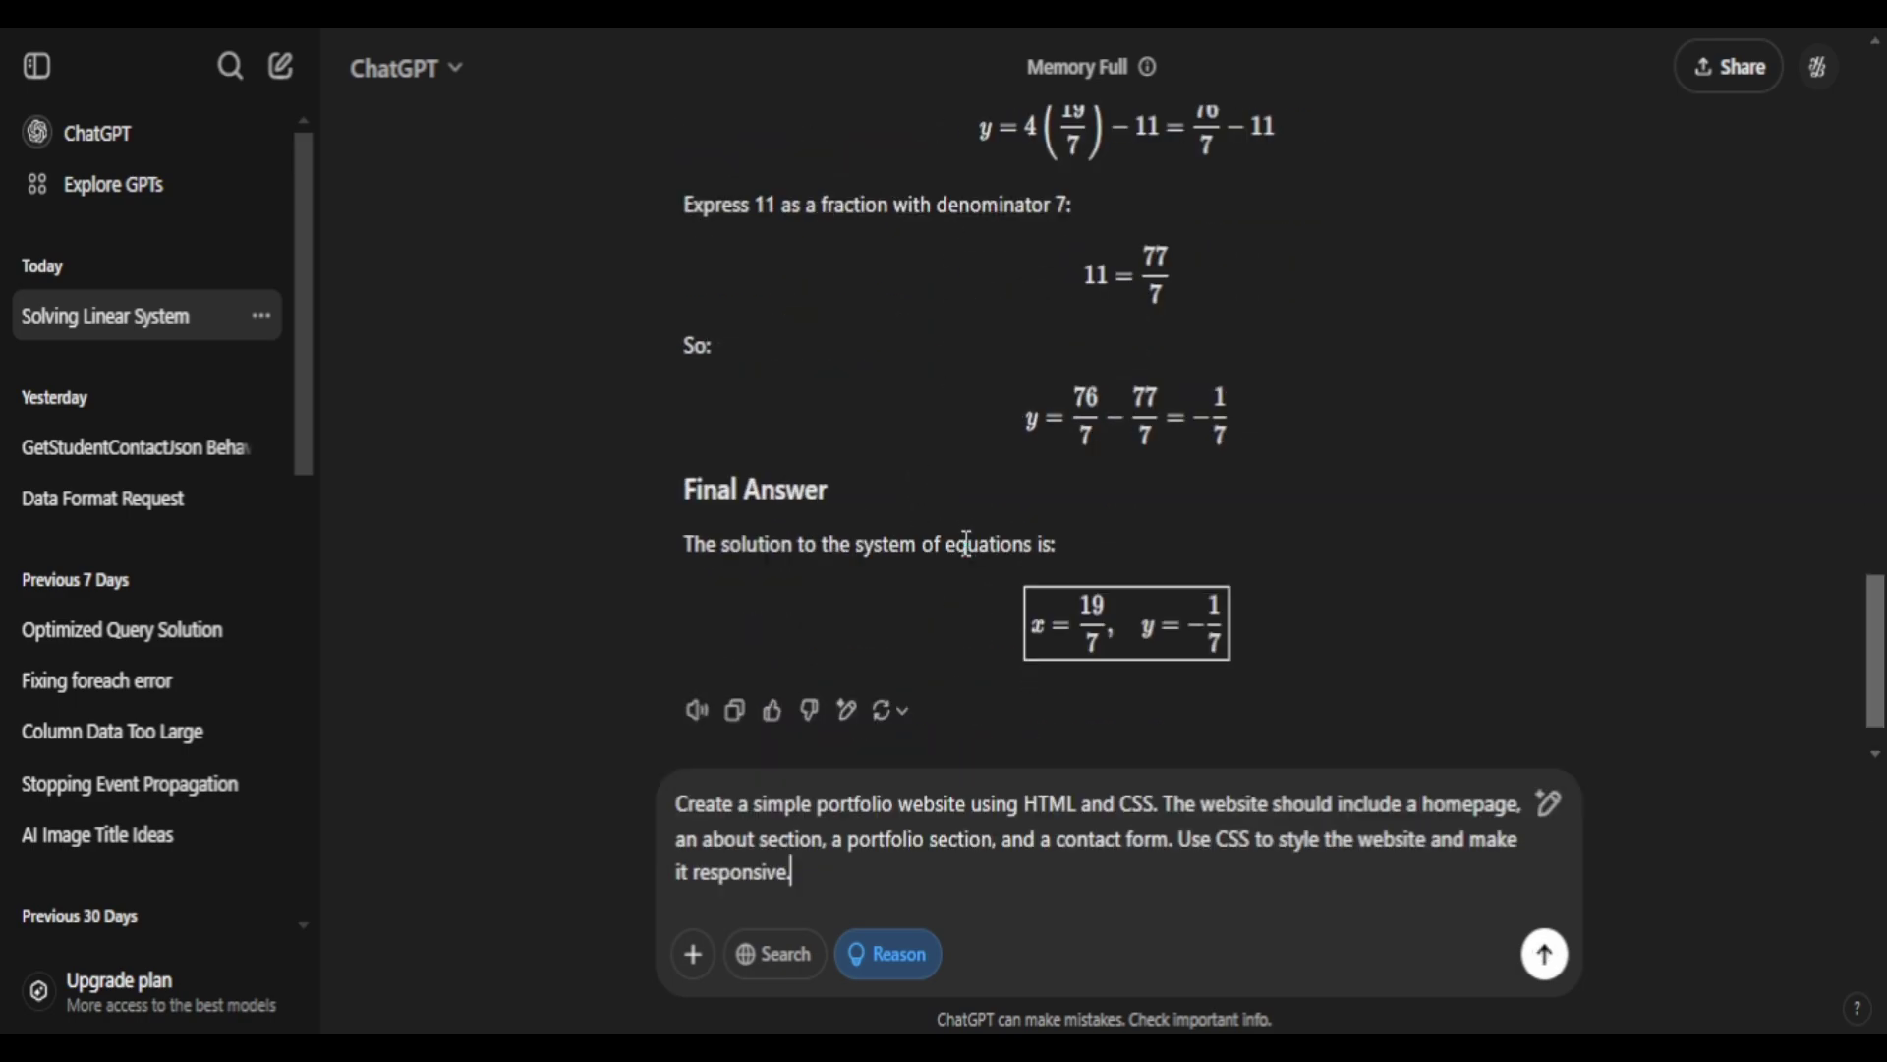
key("Return")
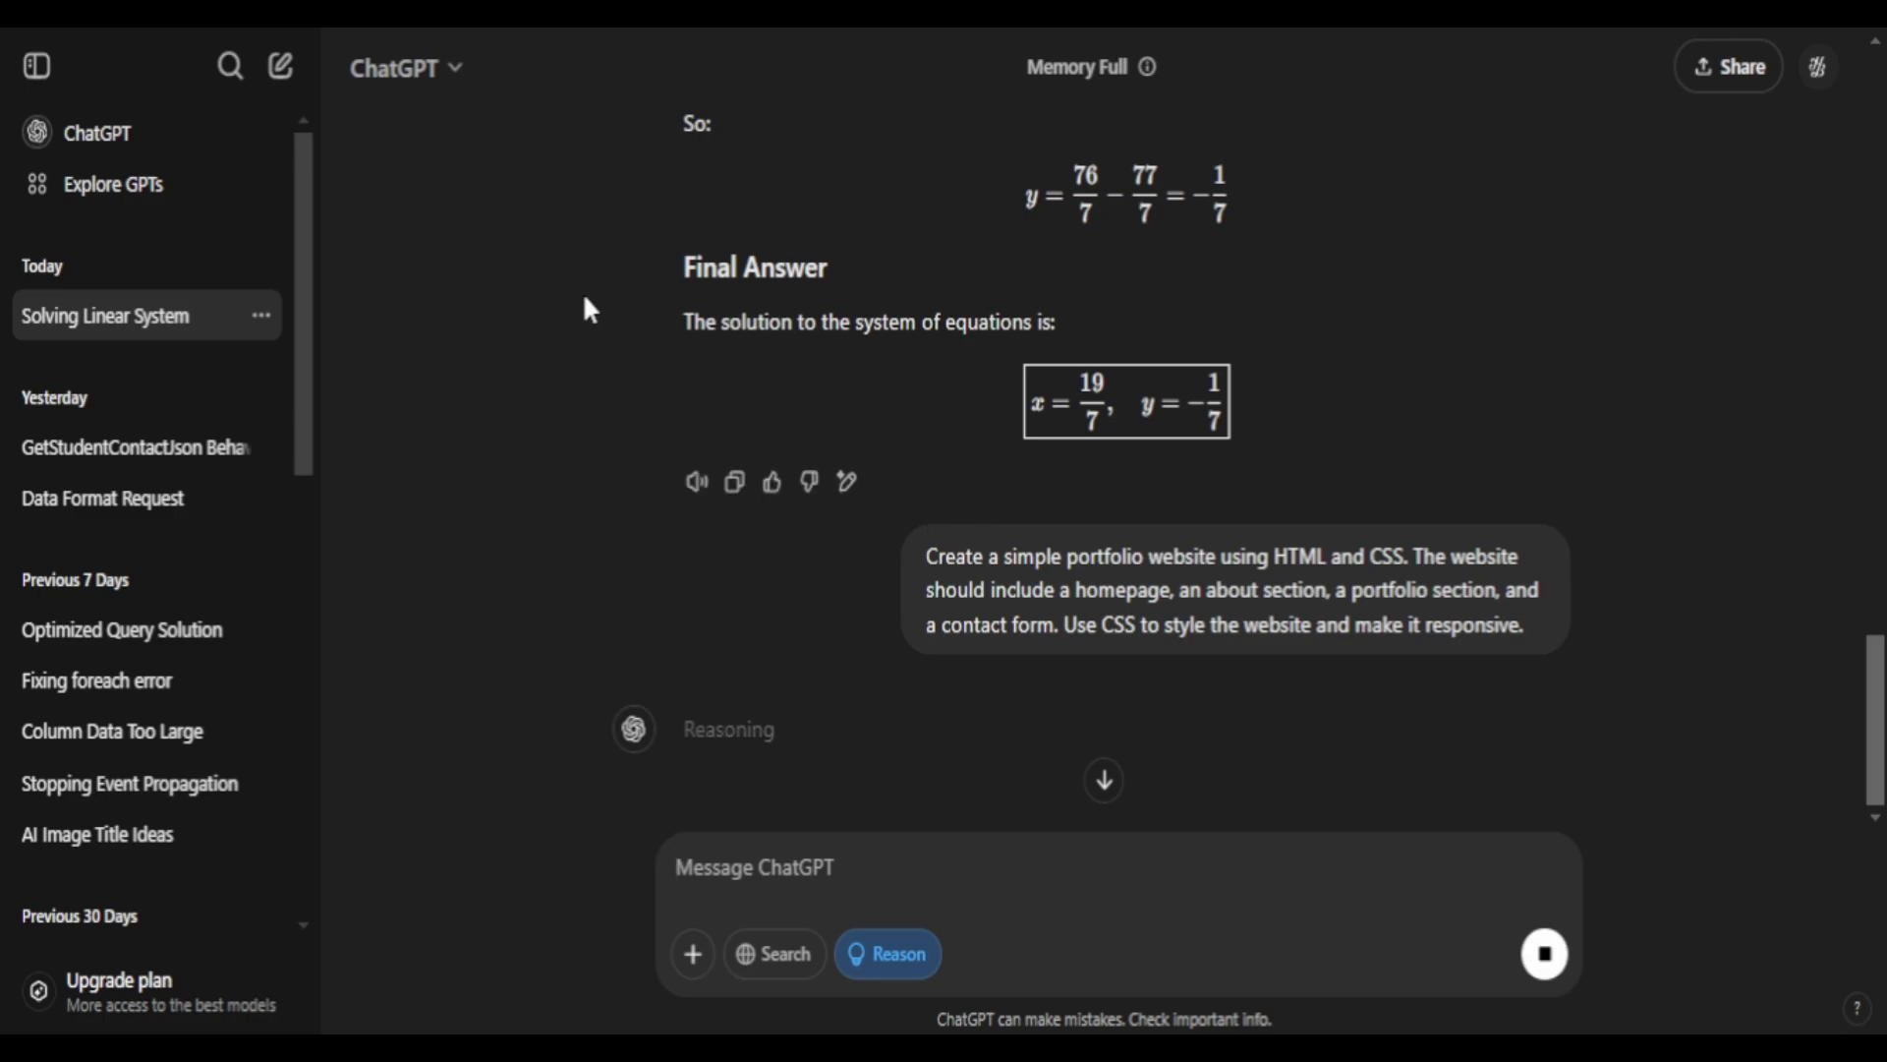
- Review the generated HTML and CSS, then copy the index.html code into the editor
scroll(629, 391, "up", 9)
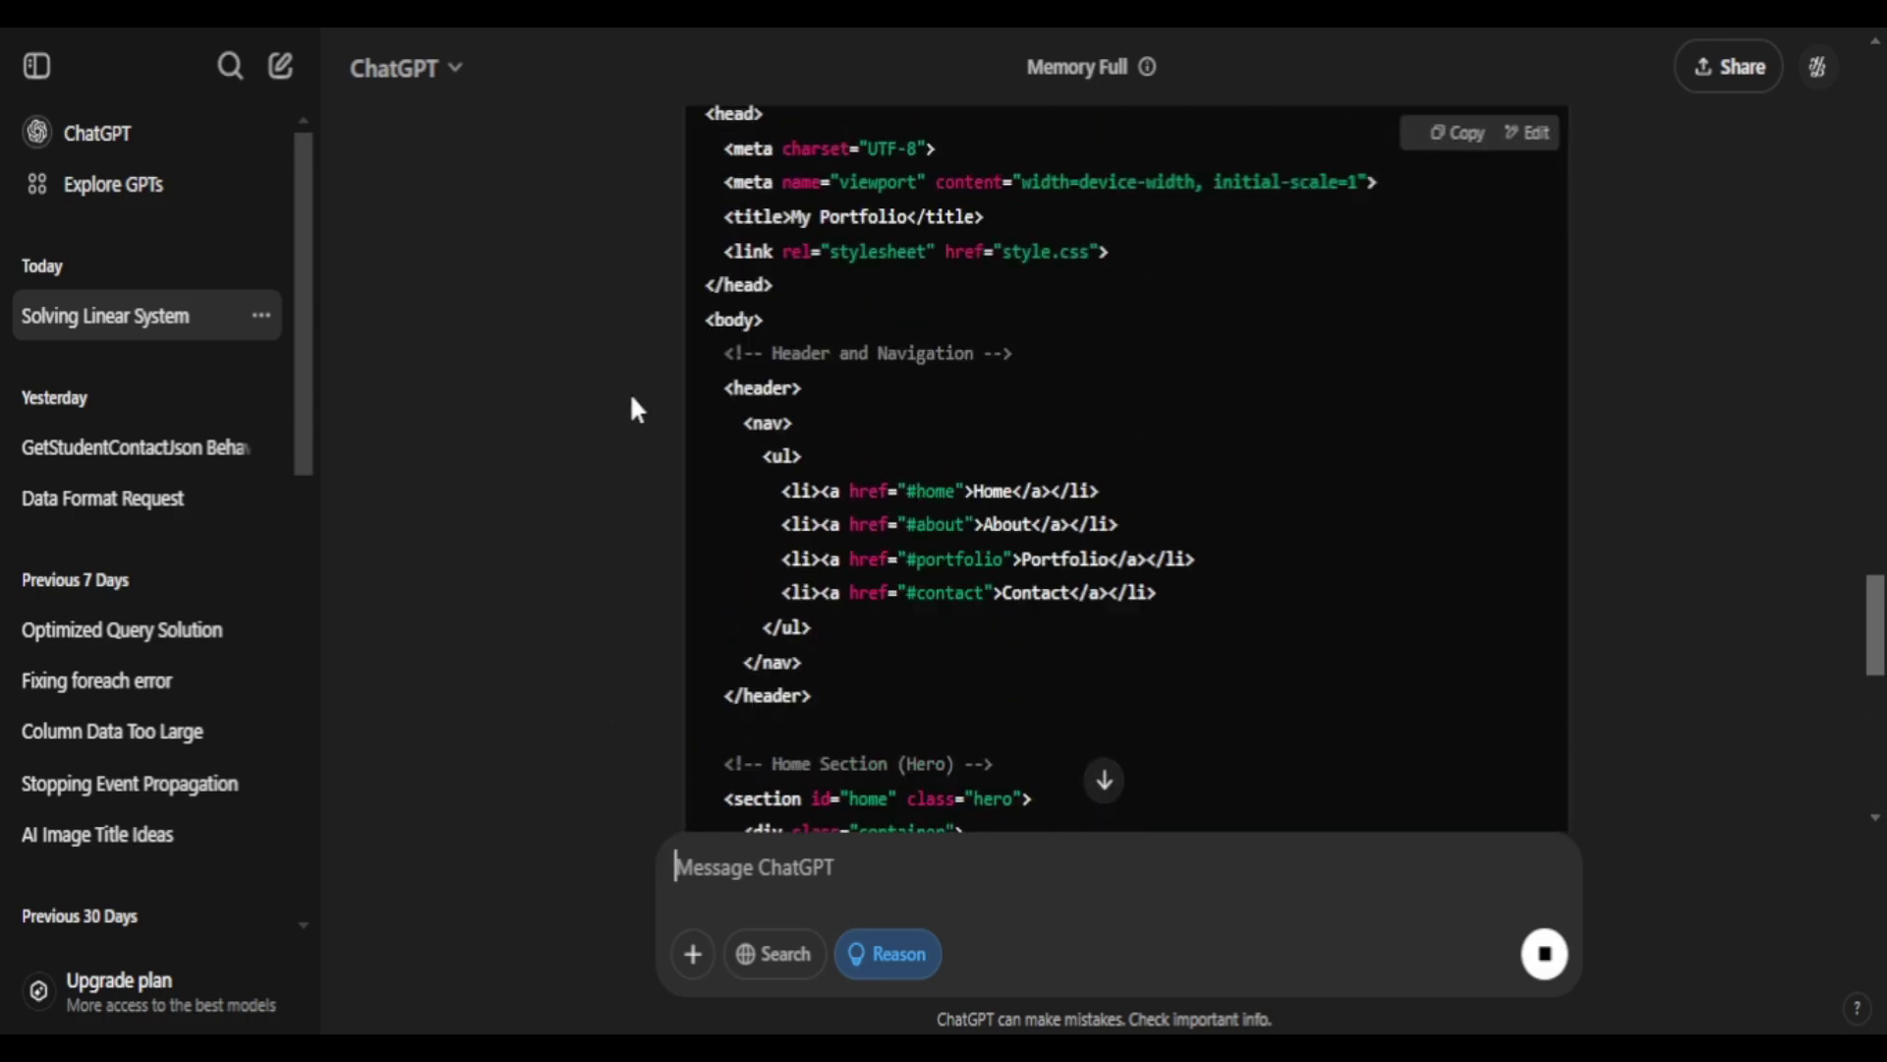
scroll(629, 391, "down", 8)
scroll(627, 393, "down", 5)
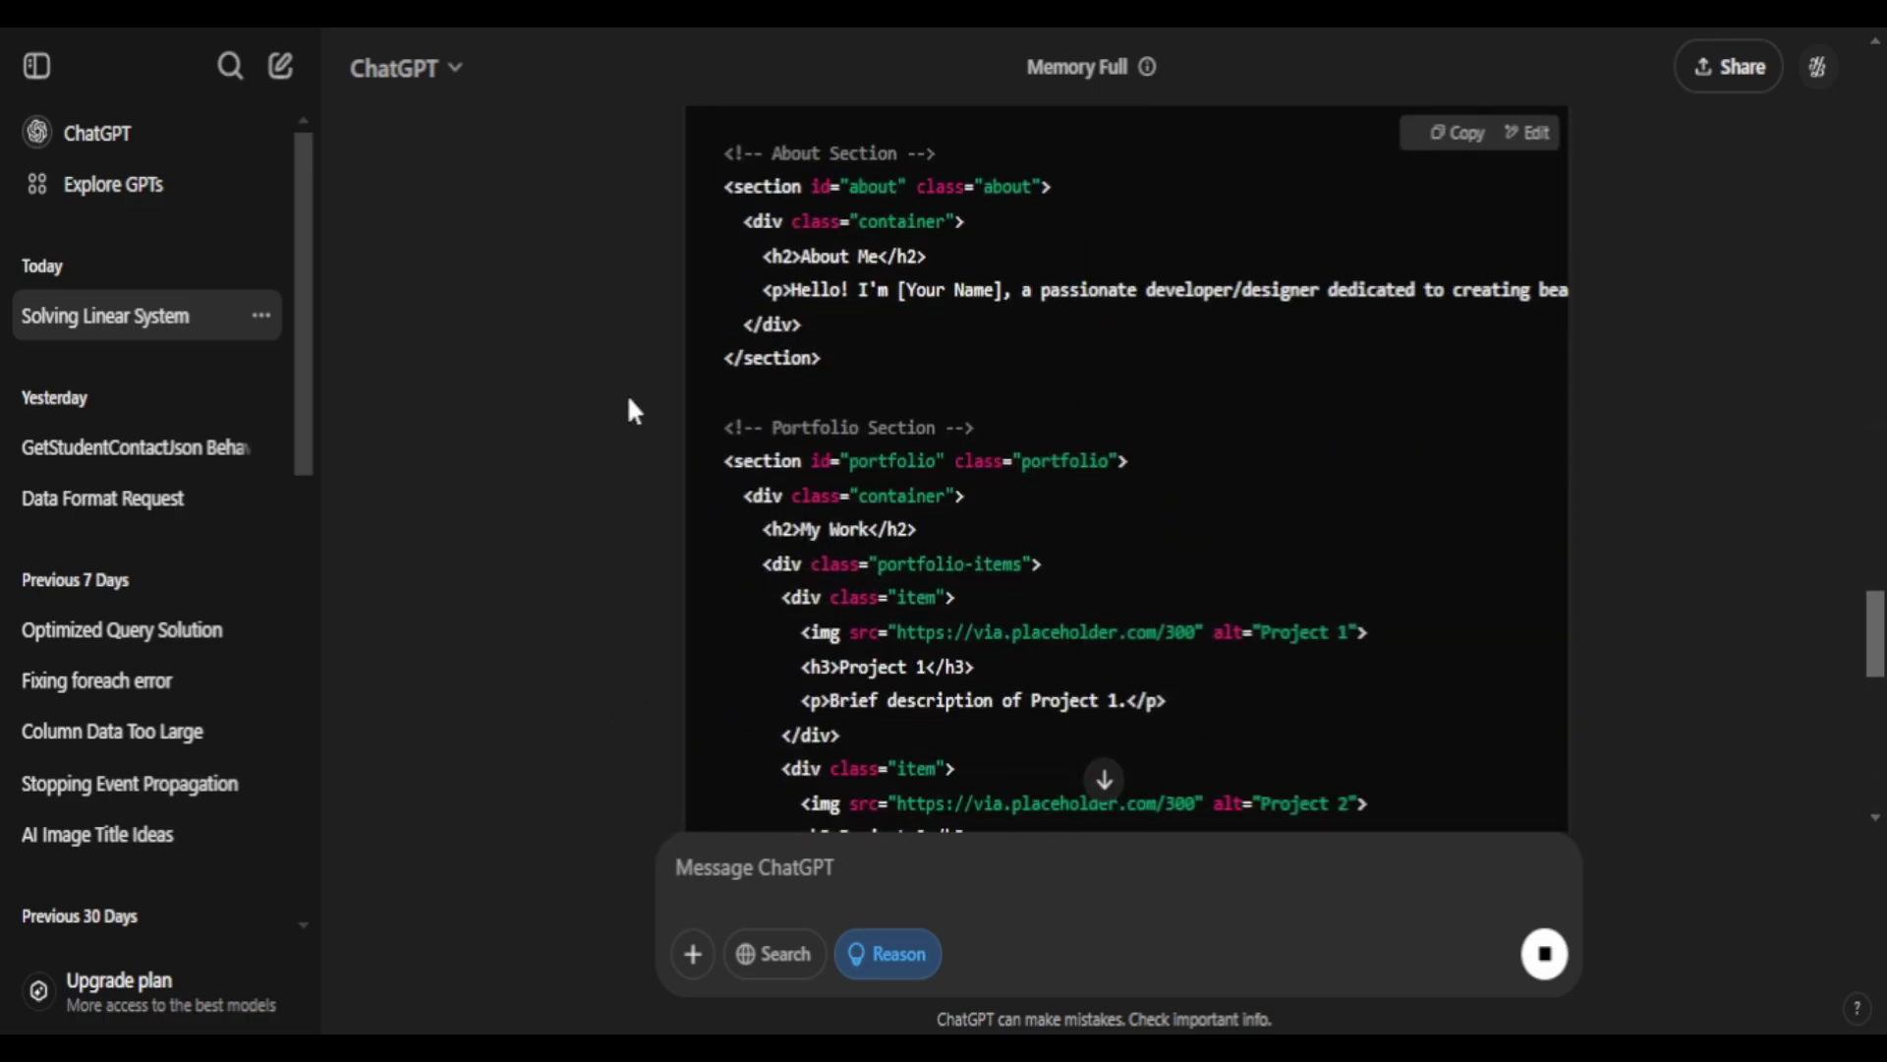
scroll(1337, 506, "down", 2)
scroll(1303, 471, "down", 6)
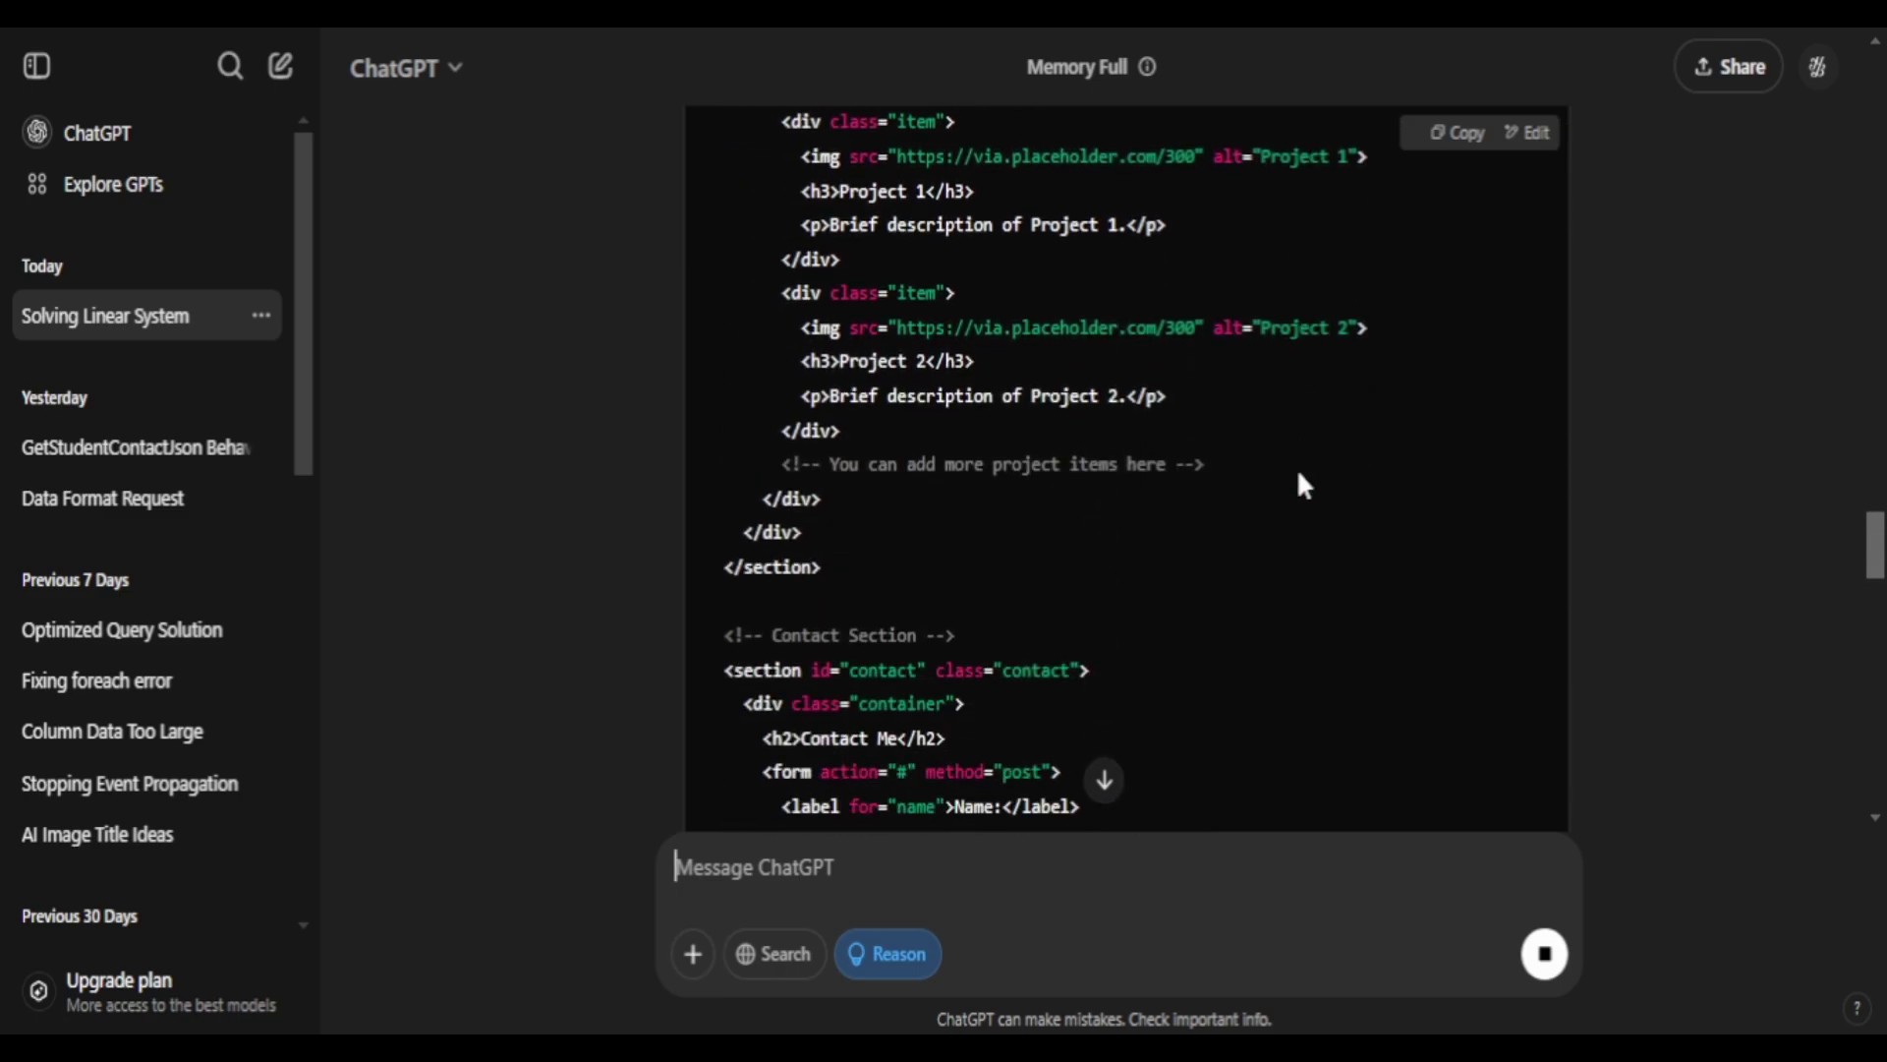
scroll(1298, 474, "down", 10)
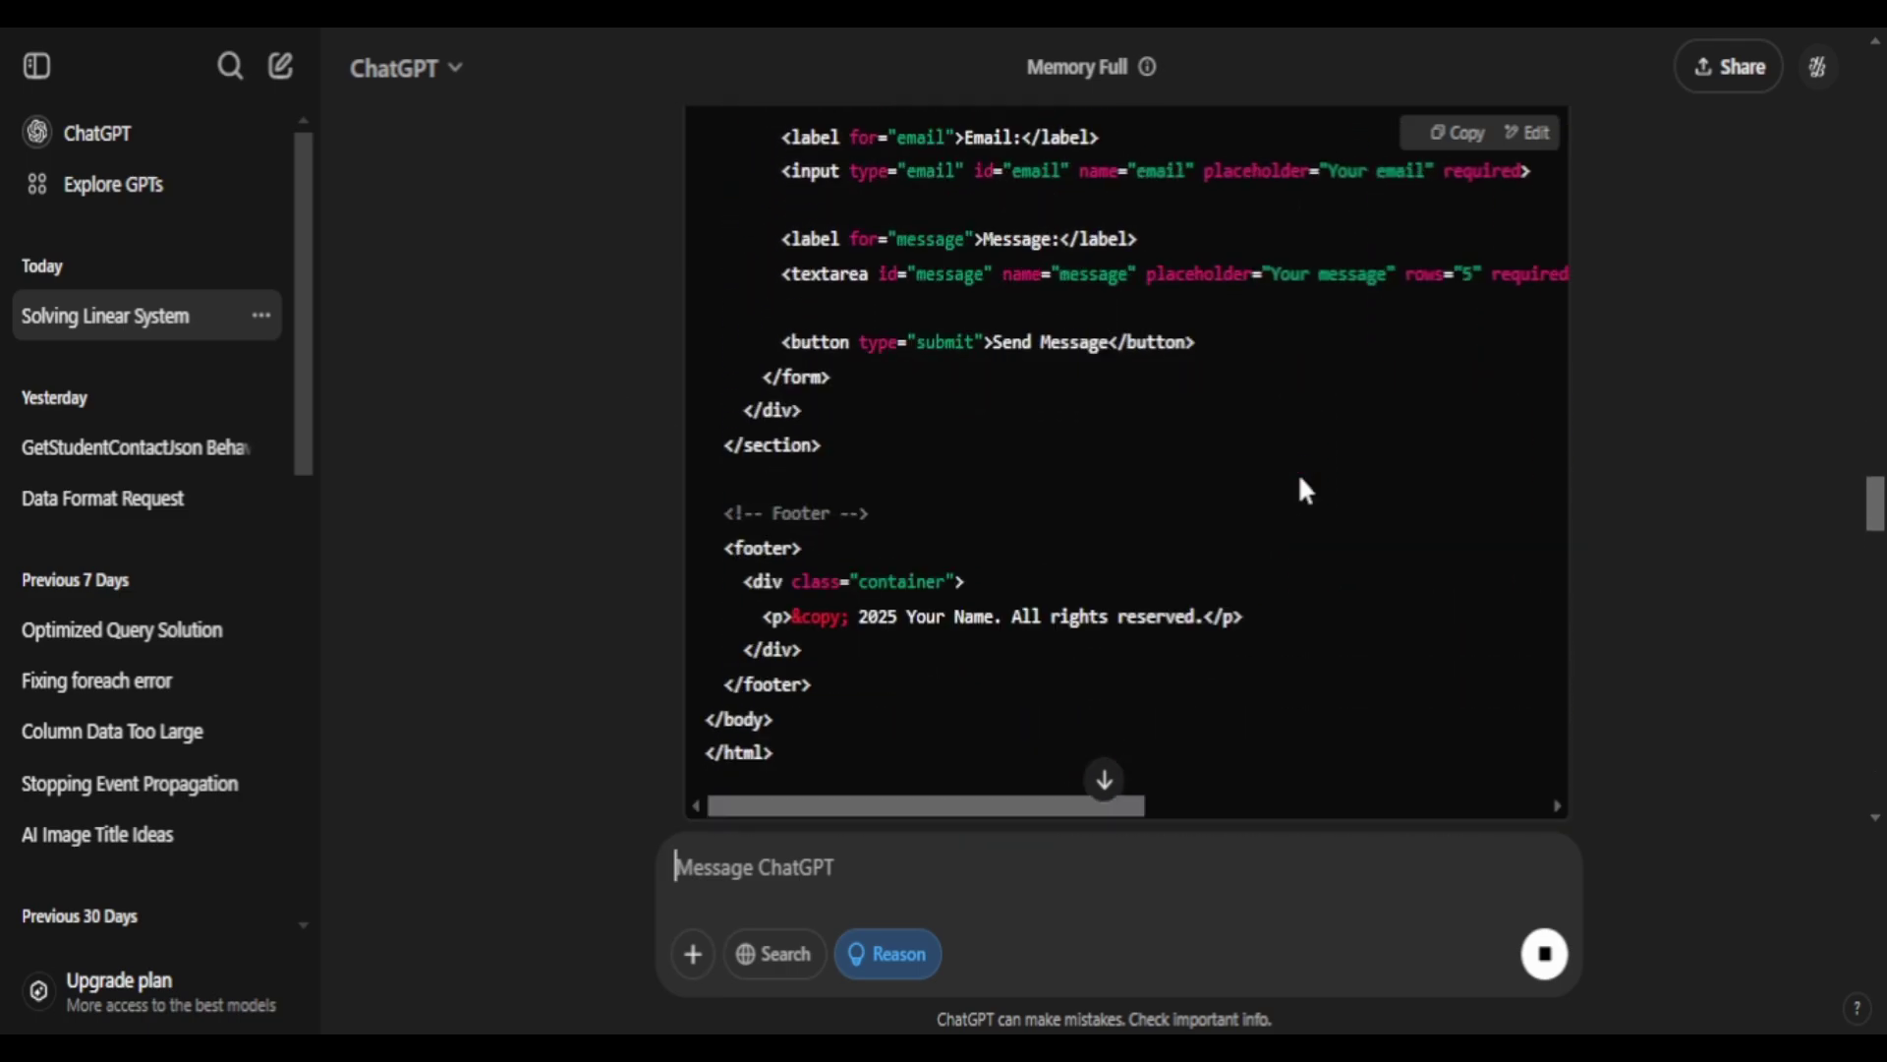
scroll(1298, 474, "down", 10)
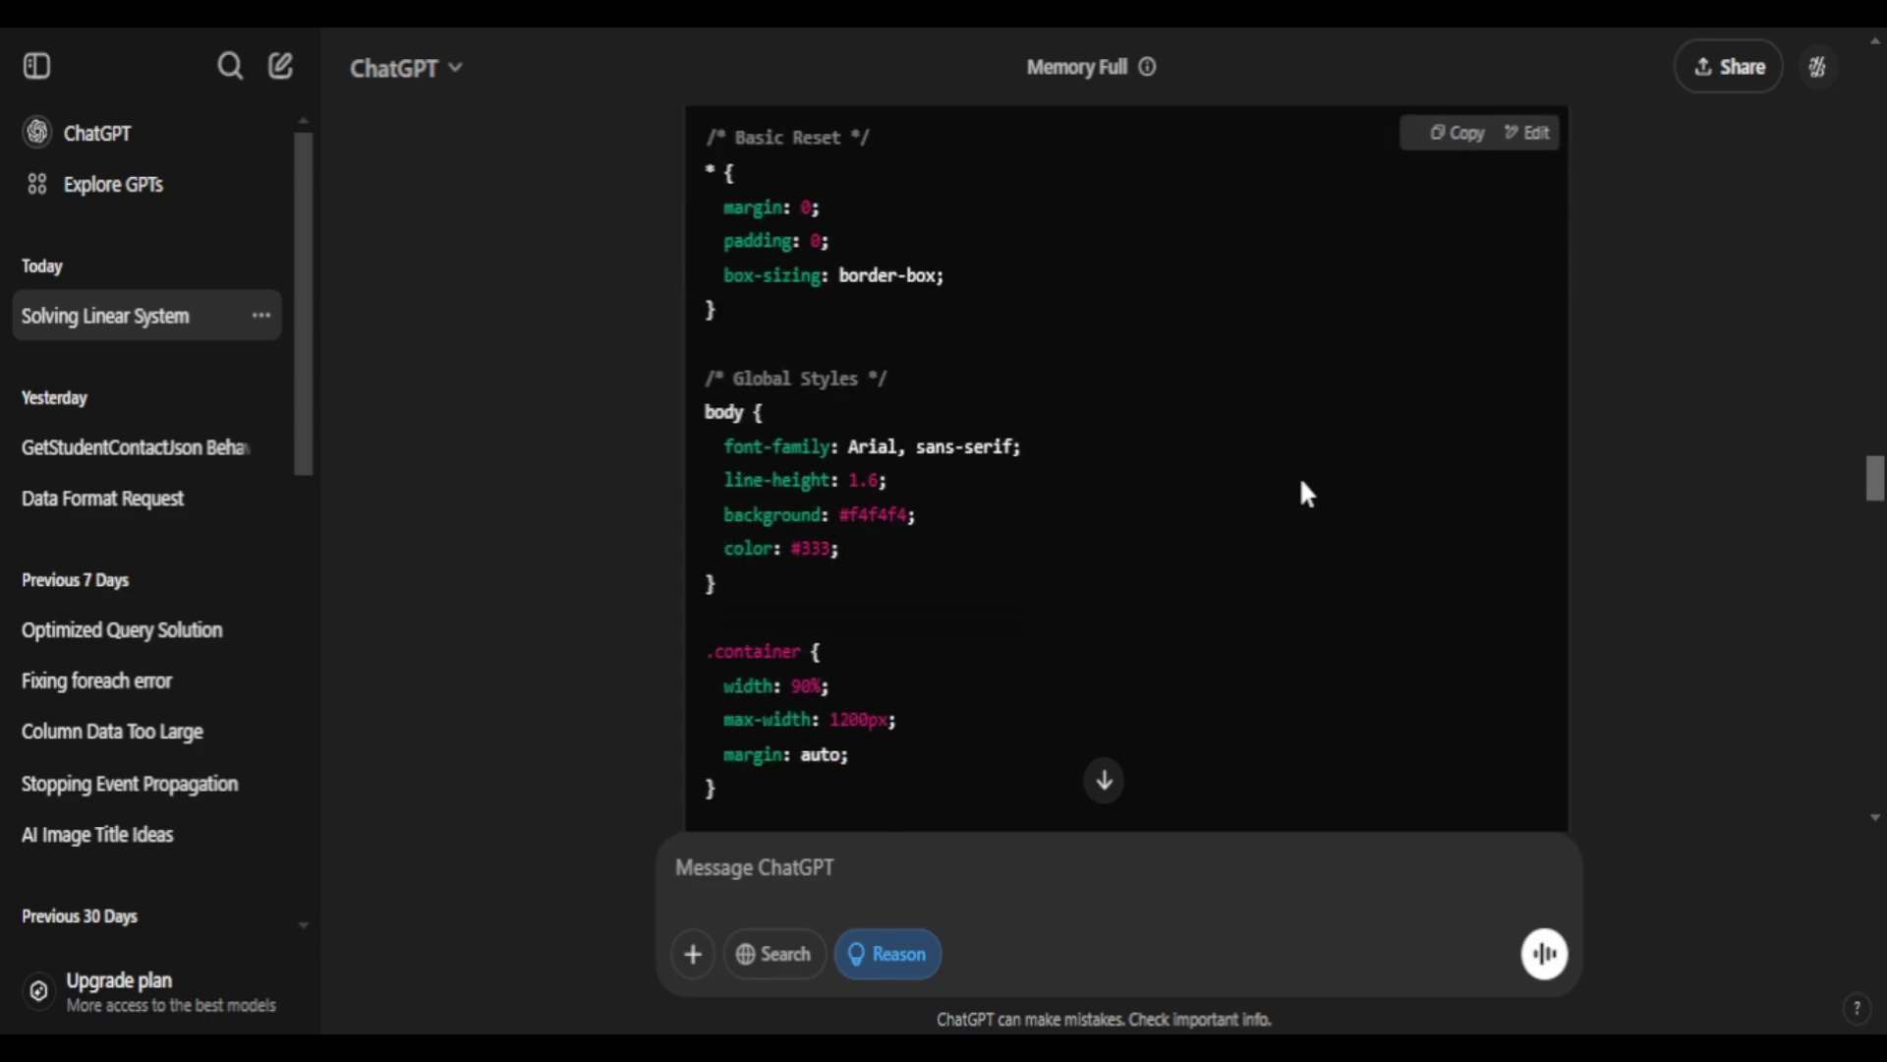
scroll(1298, 481, "down", 10)
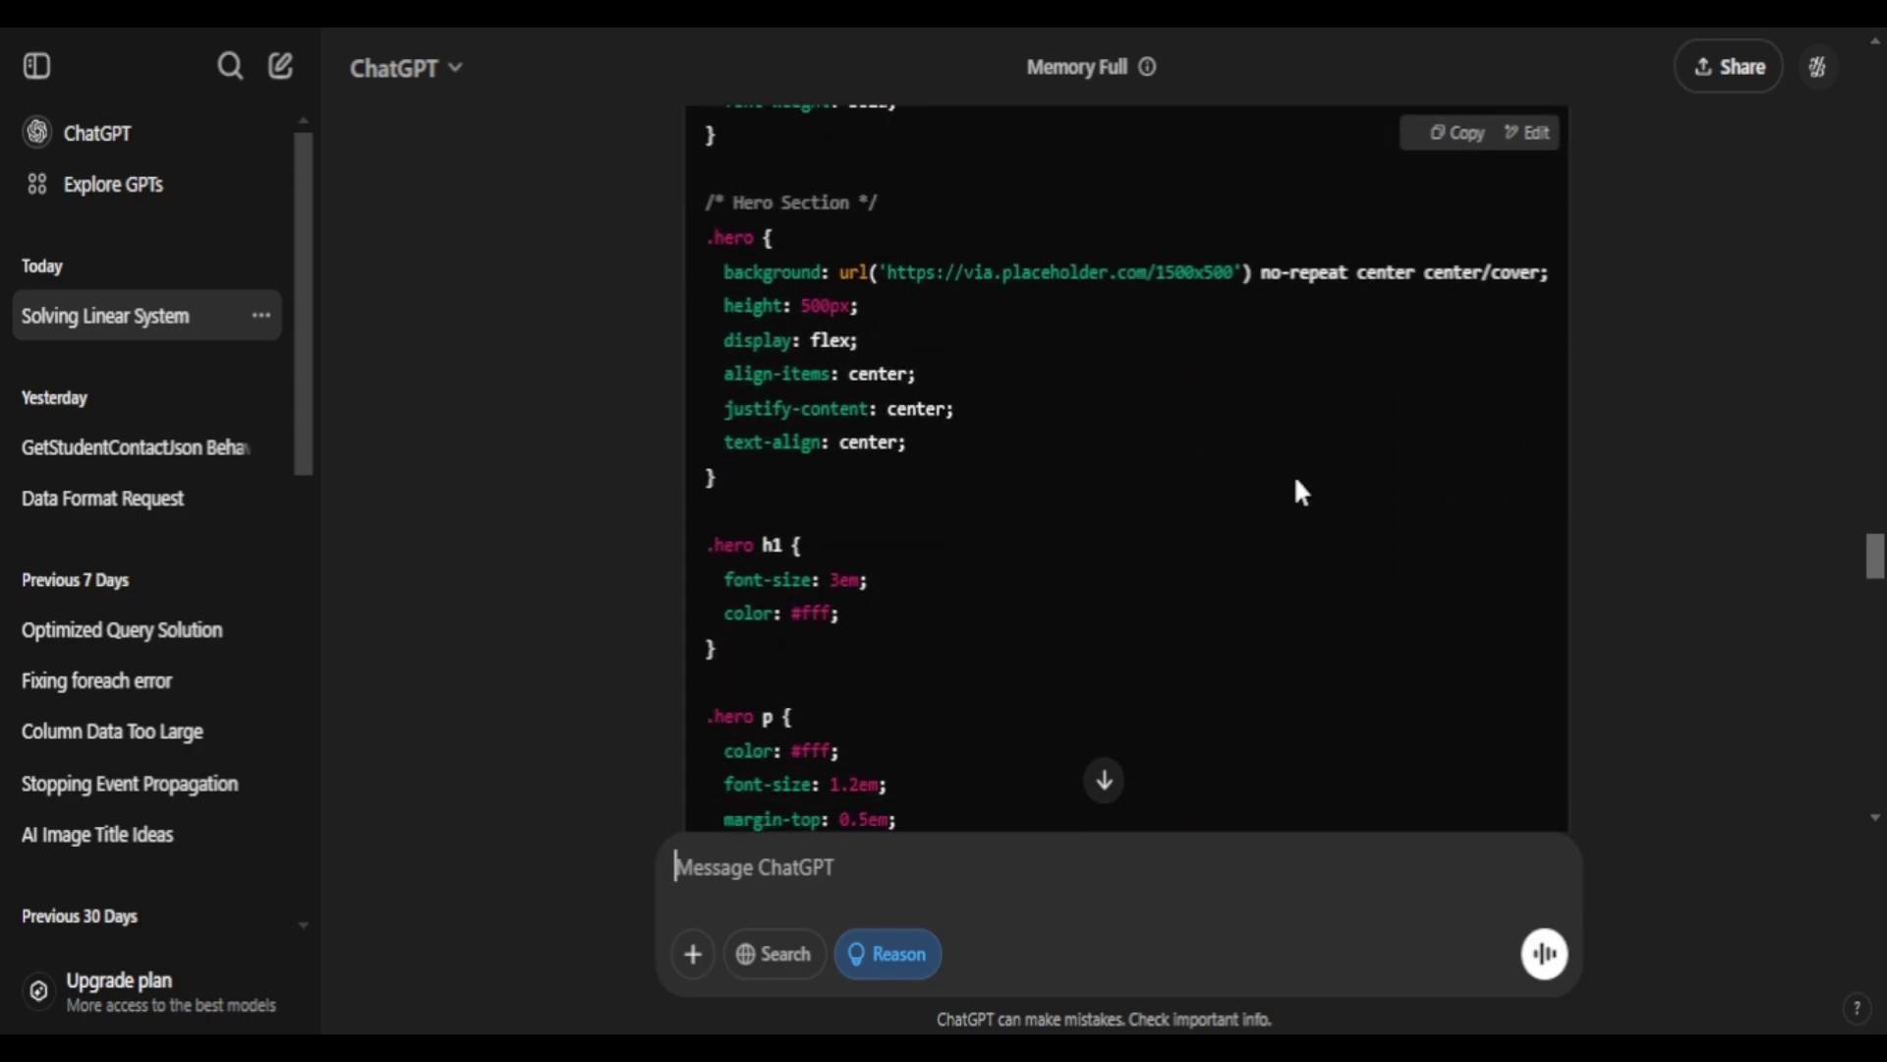
scroll(1300, 491, "down", 10)
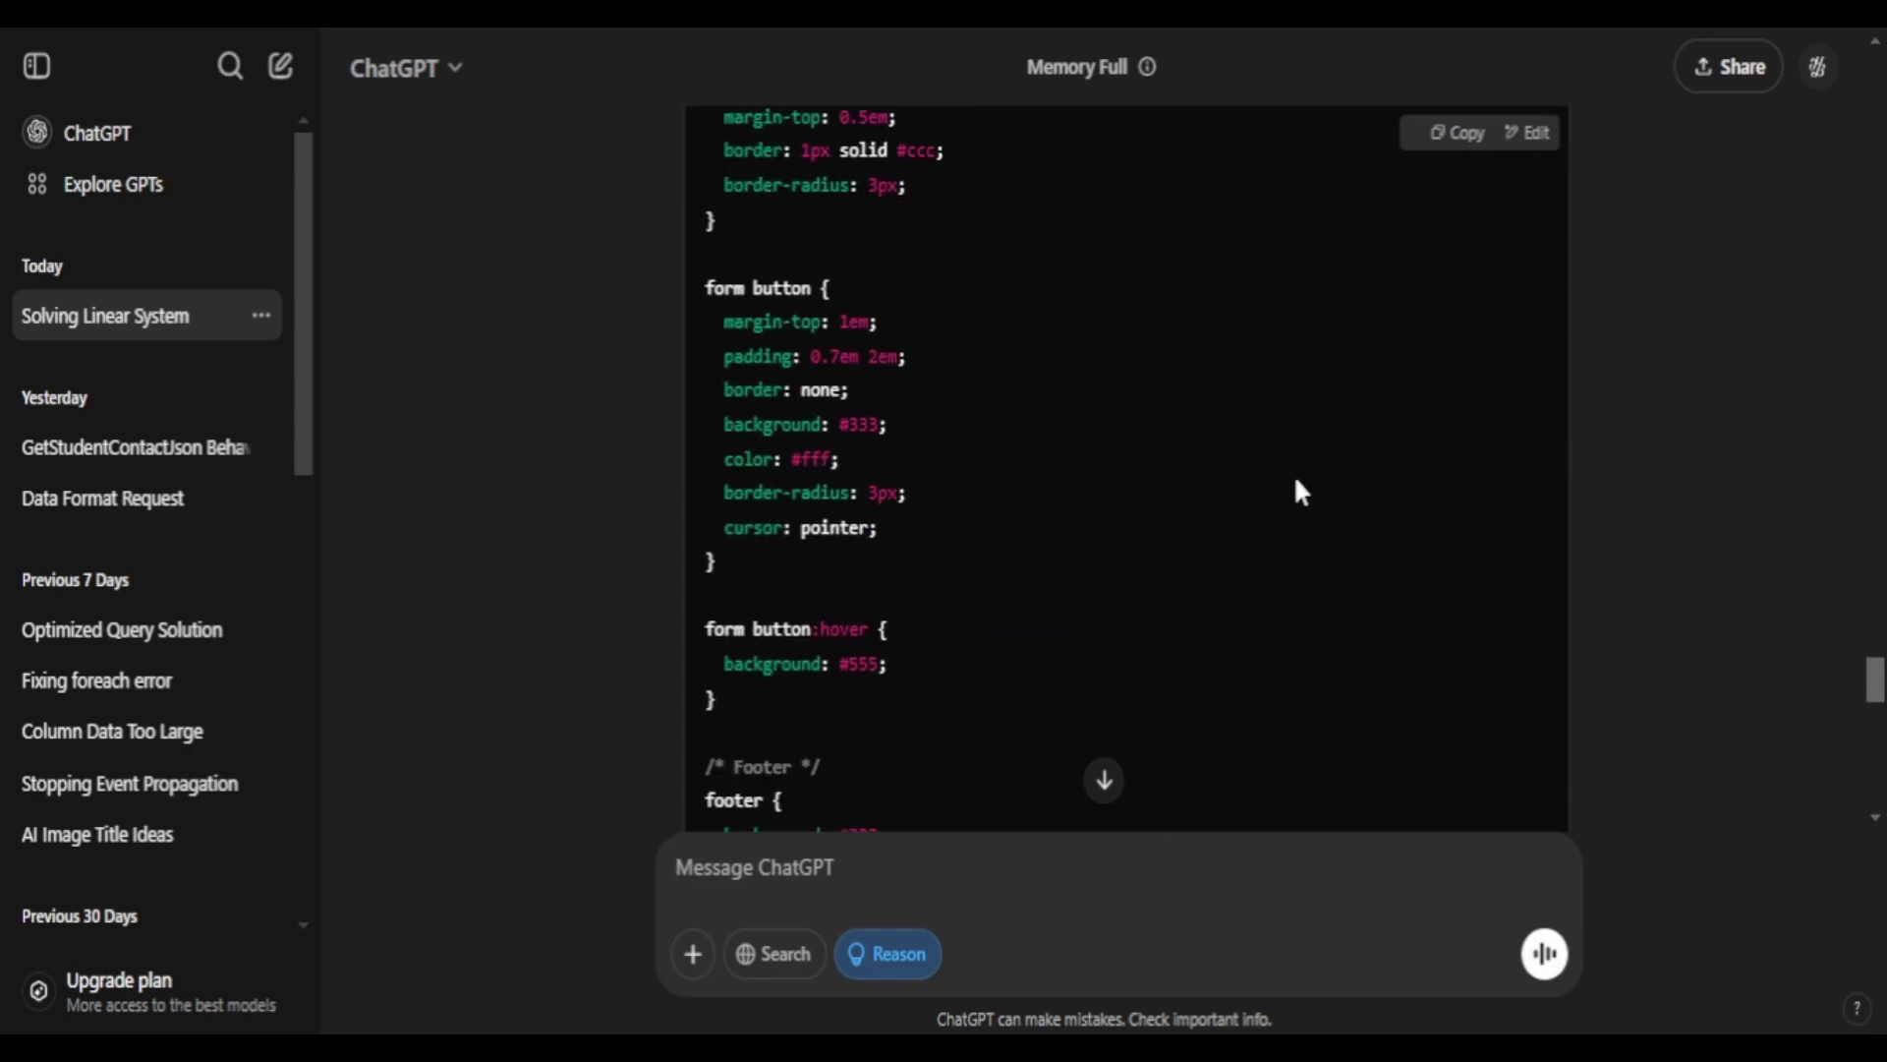
scroll(1290, 476, "up", 20)
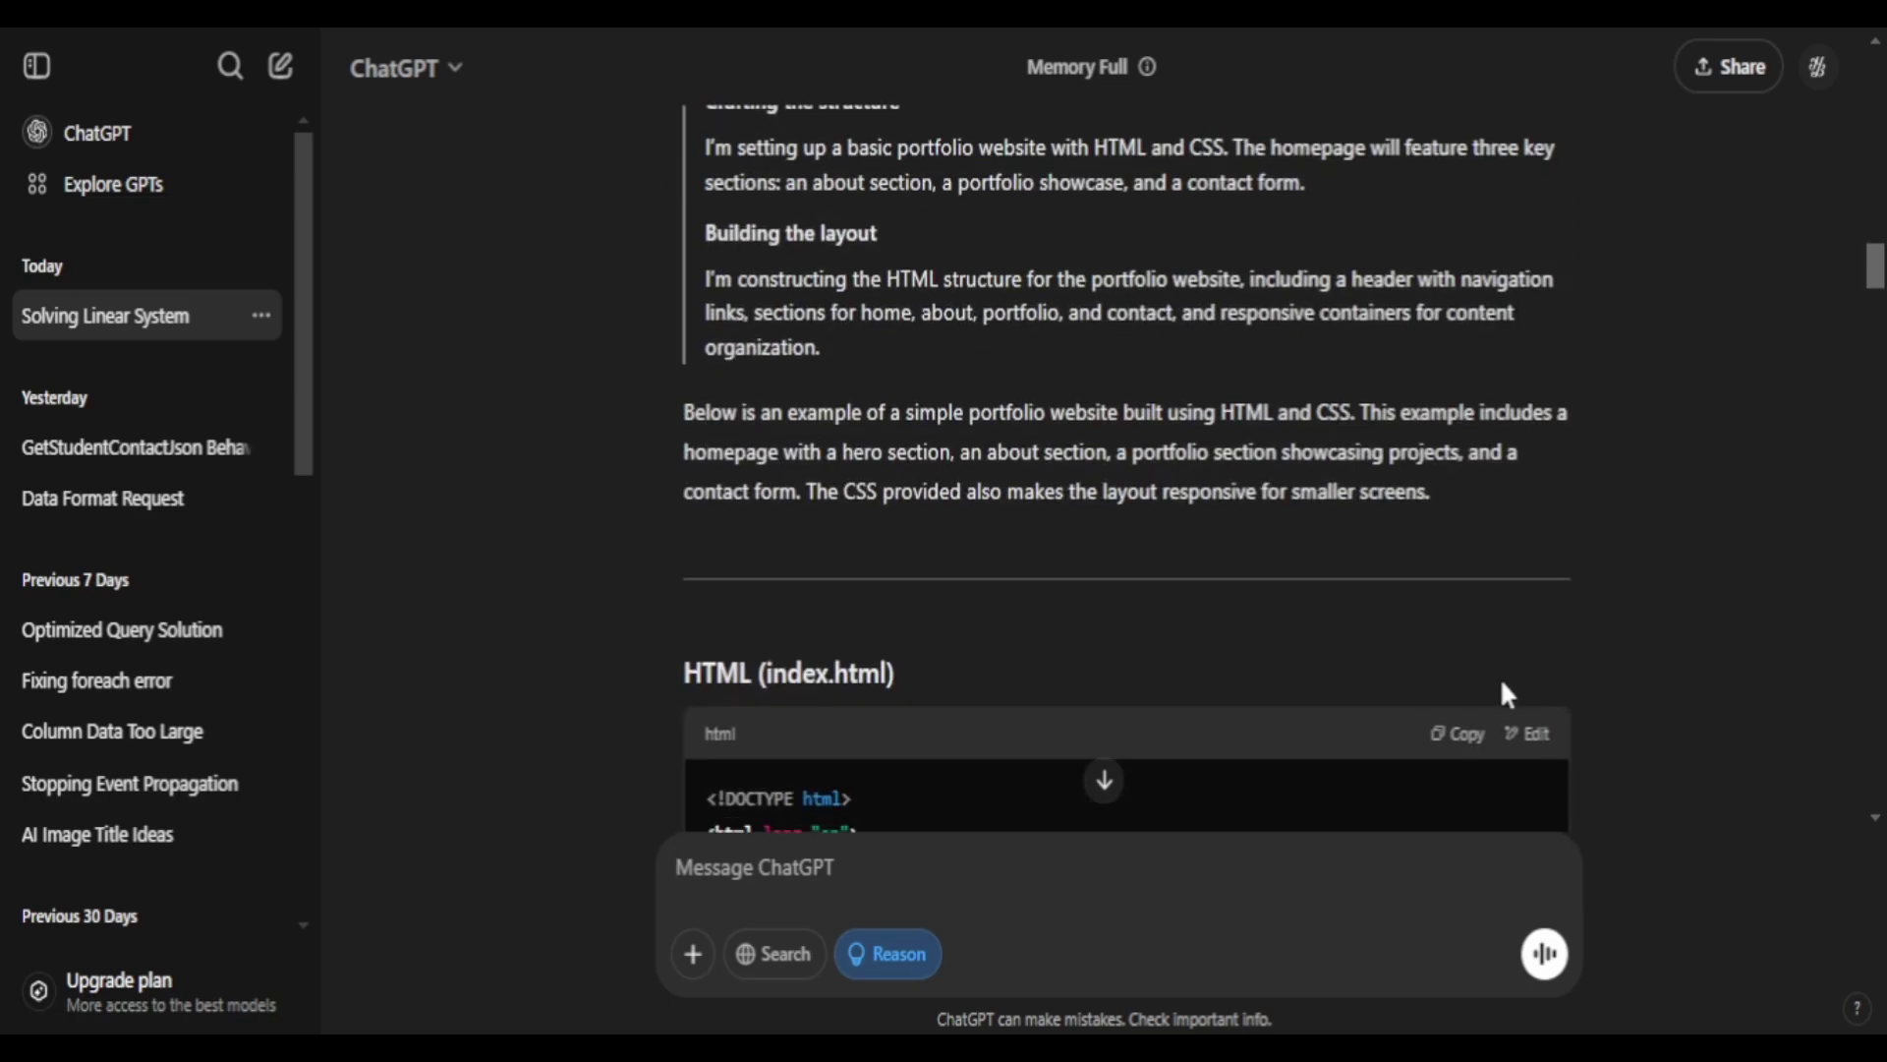
left_click(1469, 737)
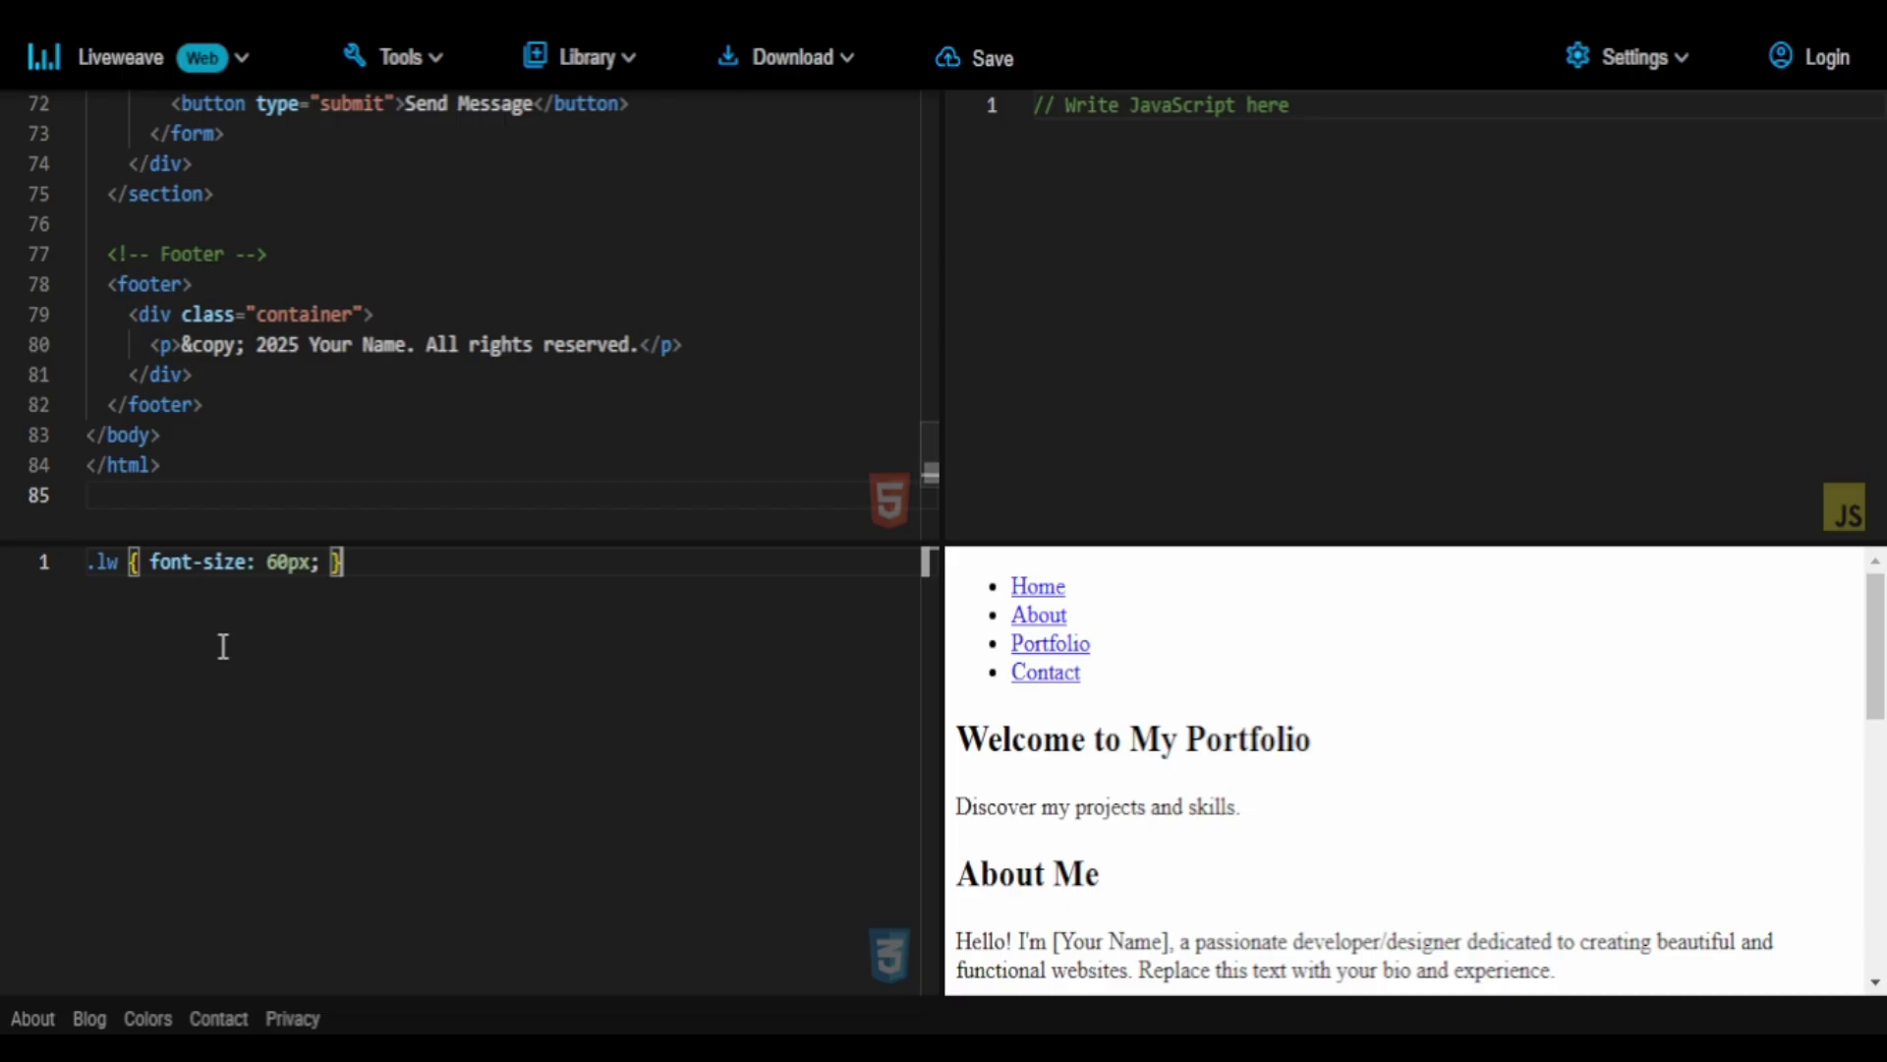
key("ctrl+v")
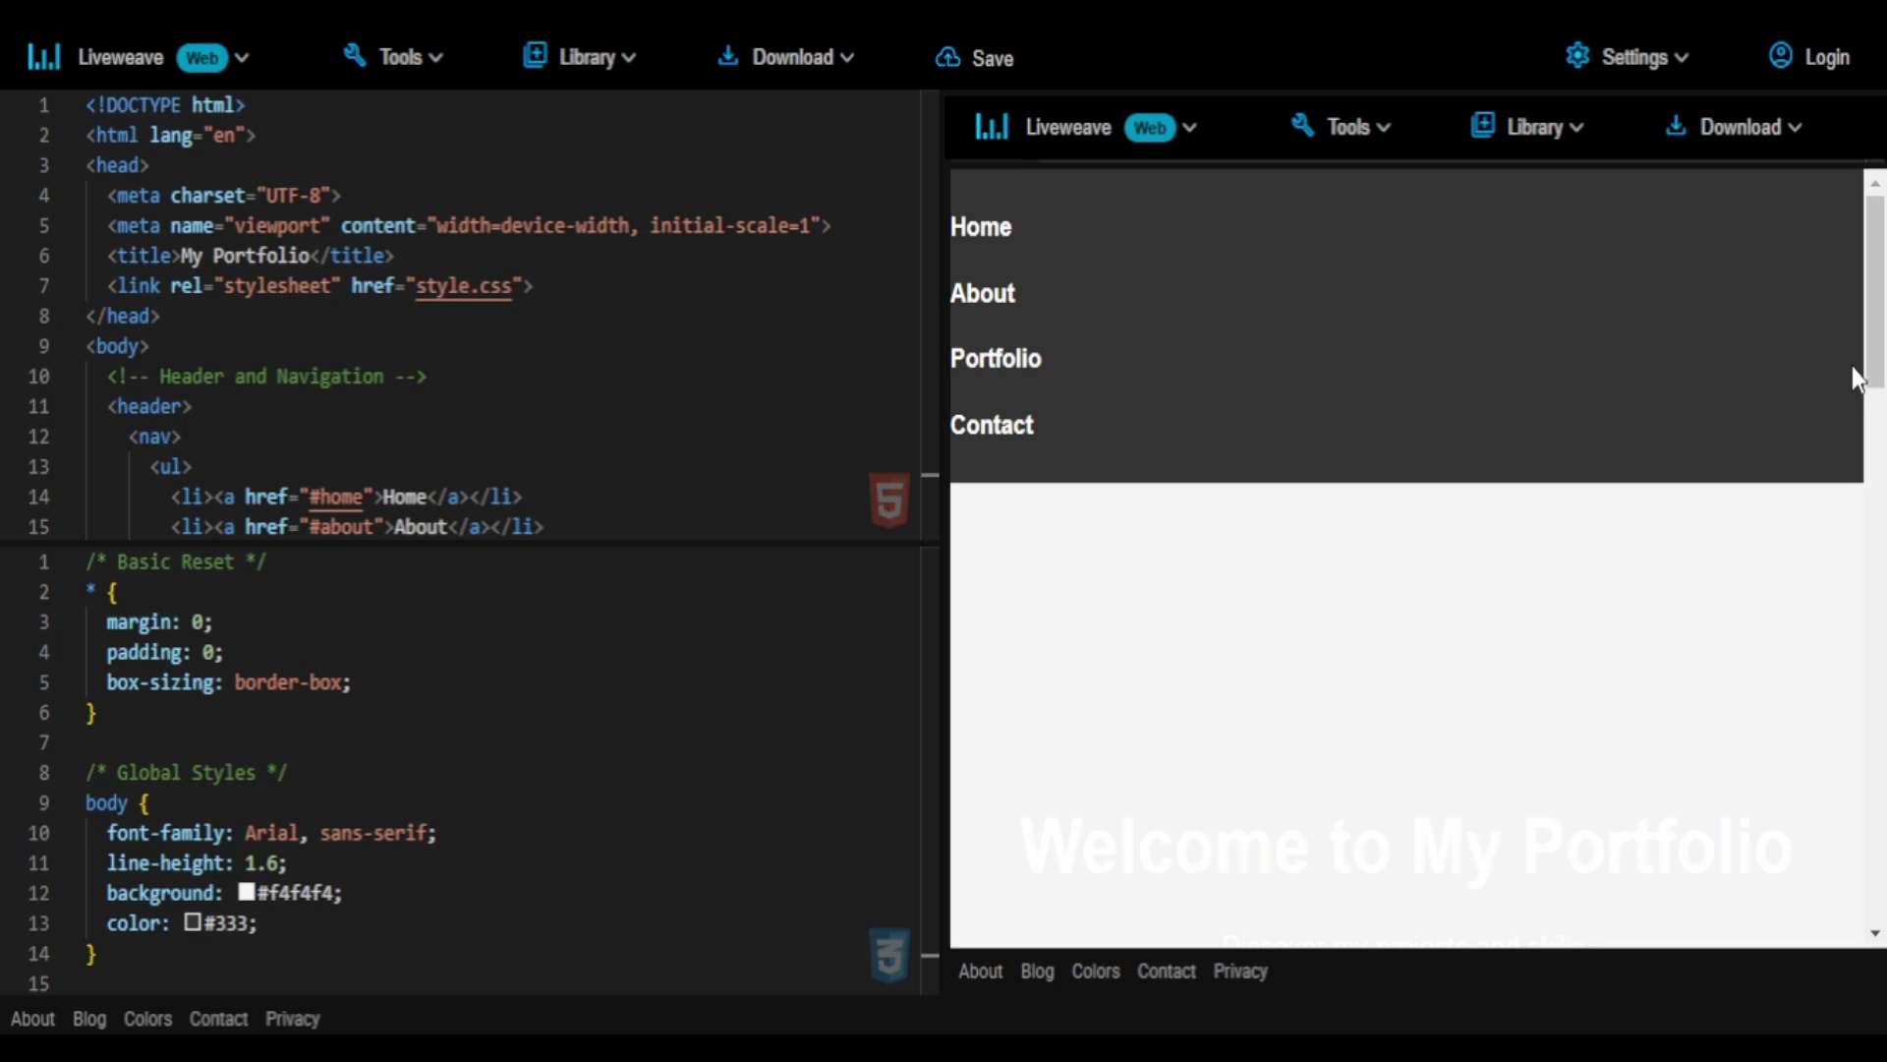
- Fill the Contact Me form with placeholder text, using an email without '@', and submit it twice
left_click_drag(1856, 379, 1883, 717)
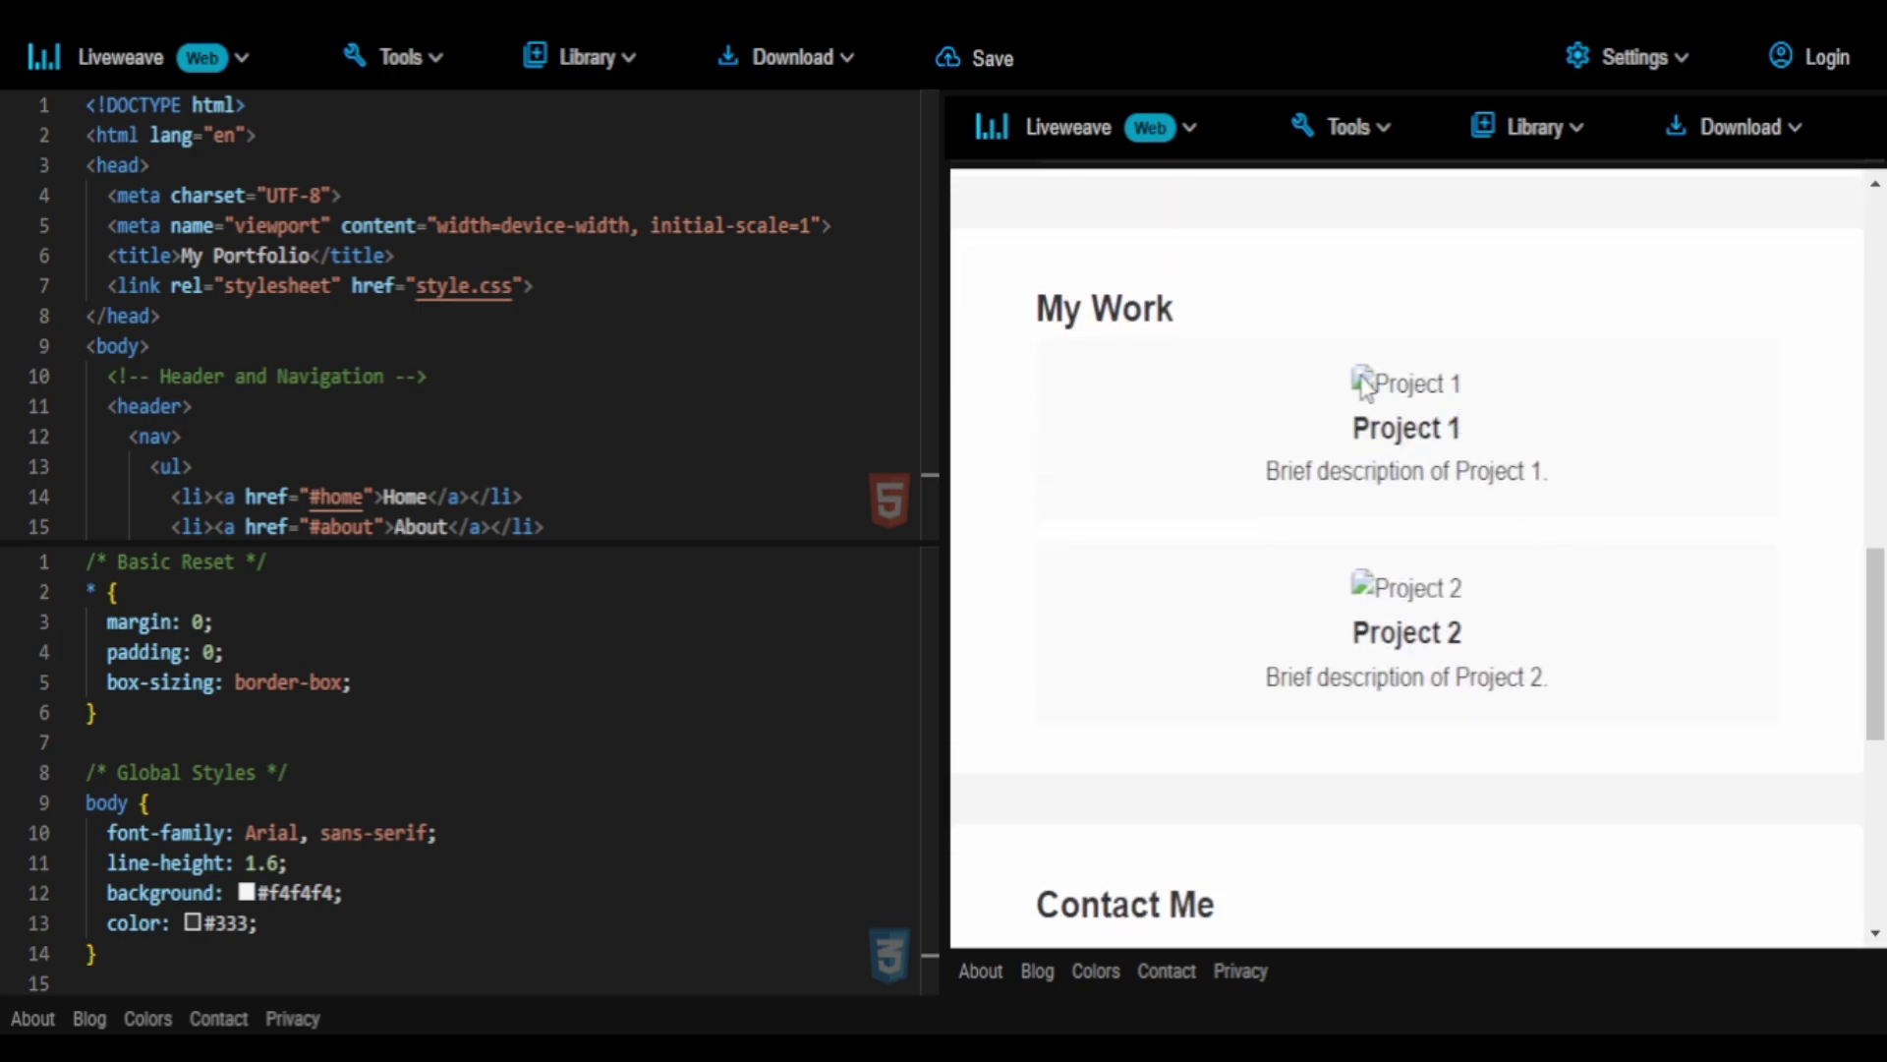
left_click_drag(1867, 610, 1870, 742)
left_click(1182, 408)
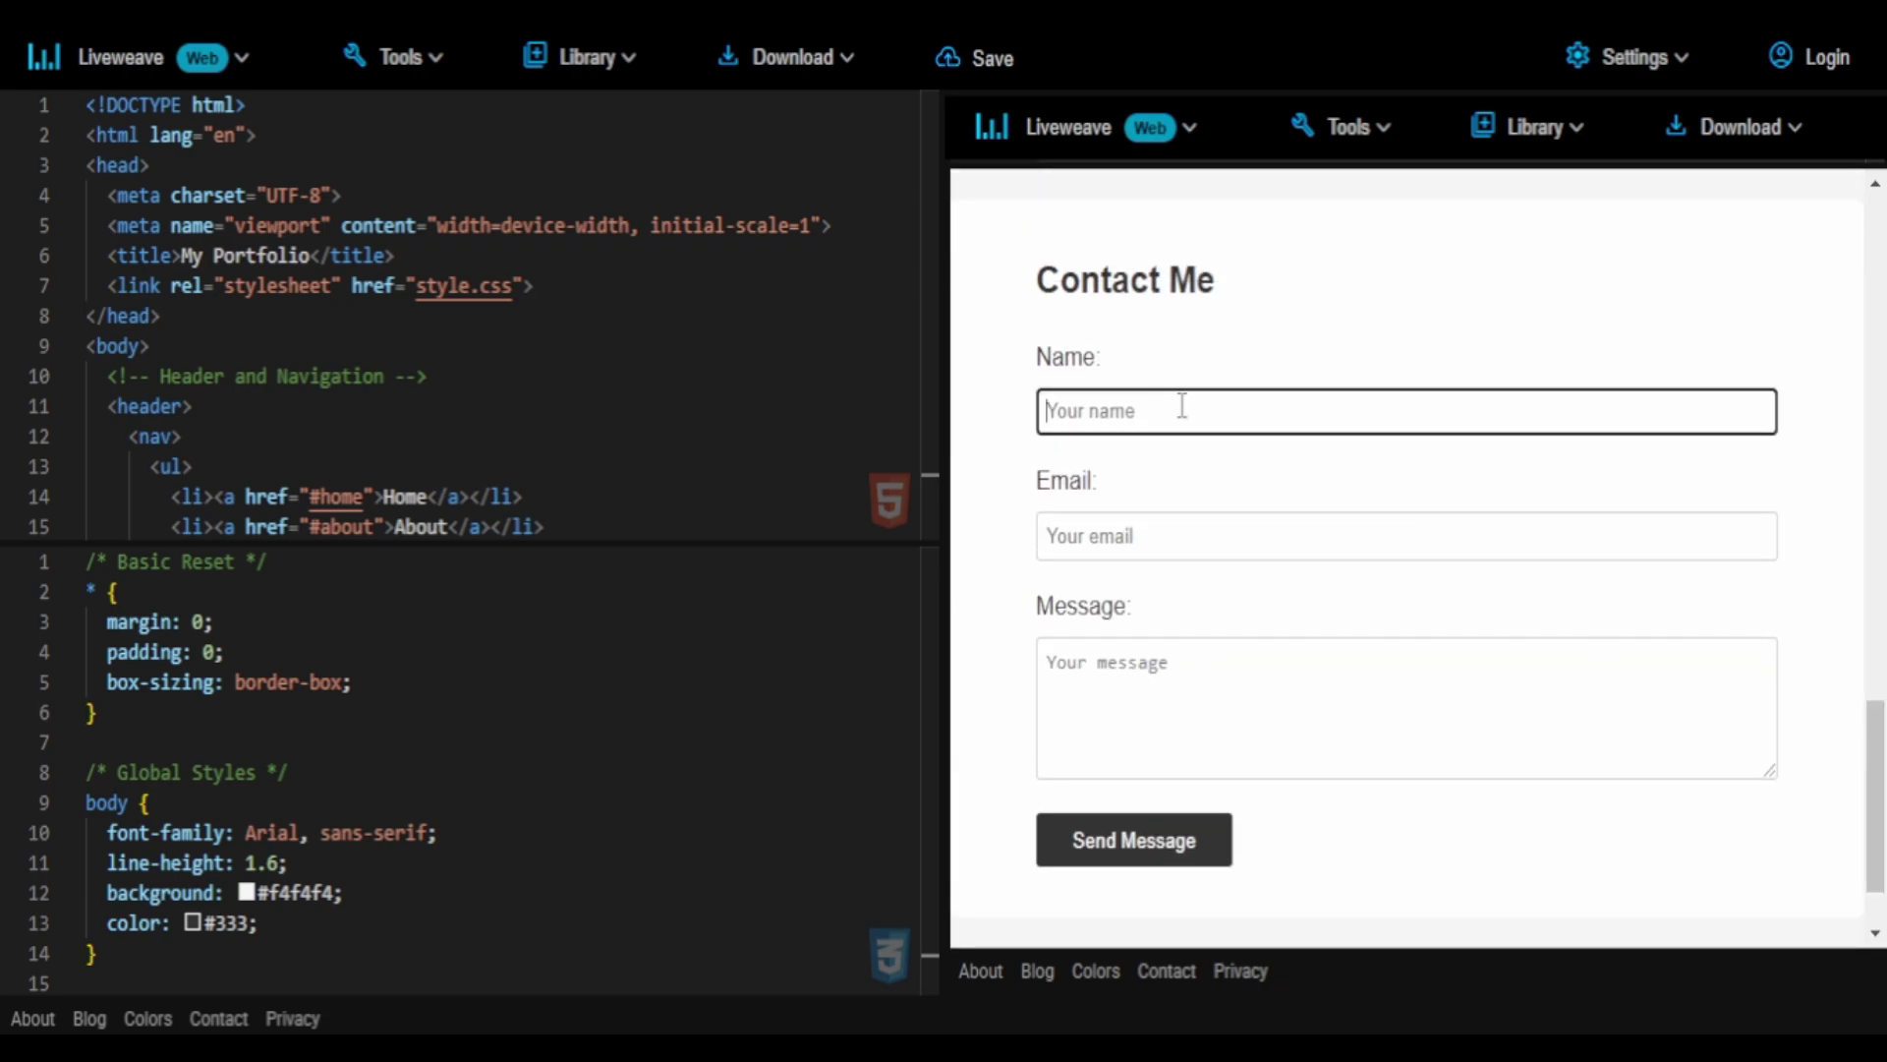
type("nam")
key("Tab")
type("email")
key("Tab")
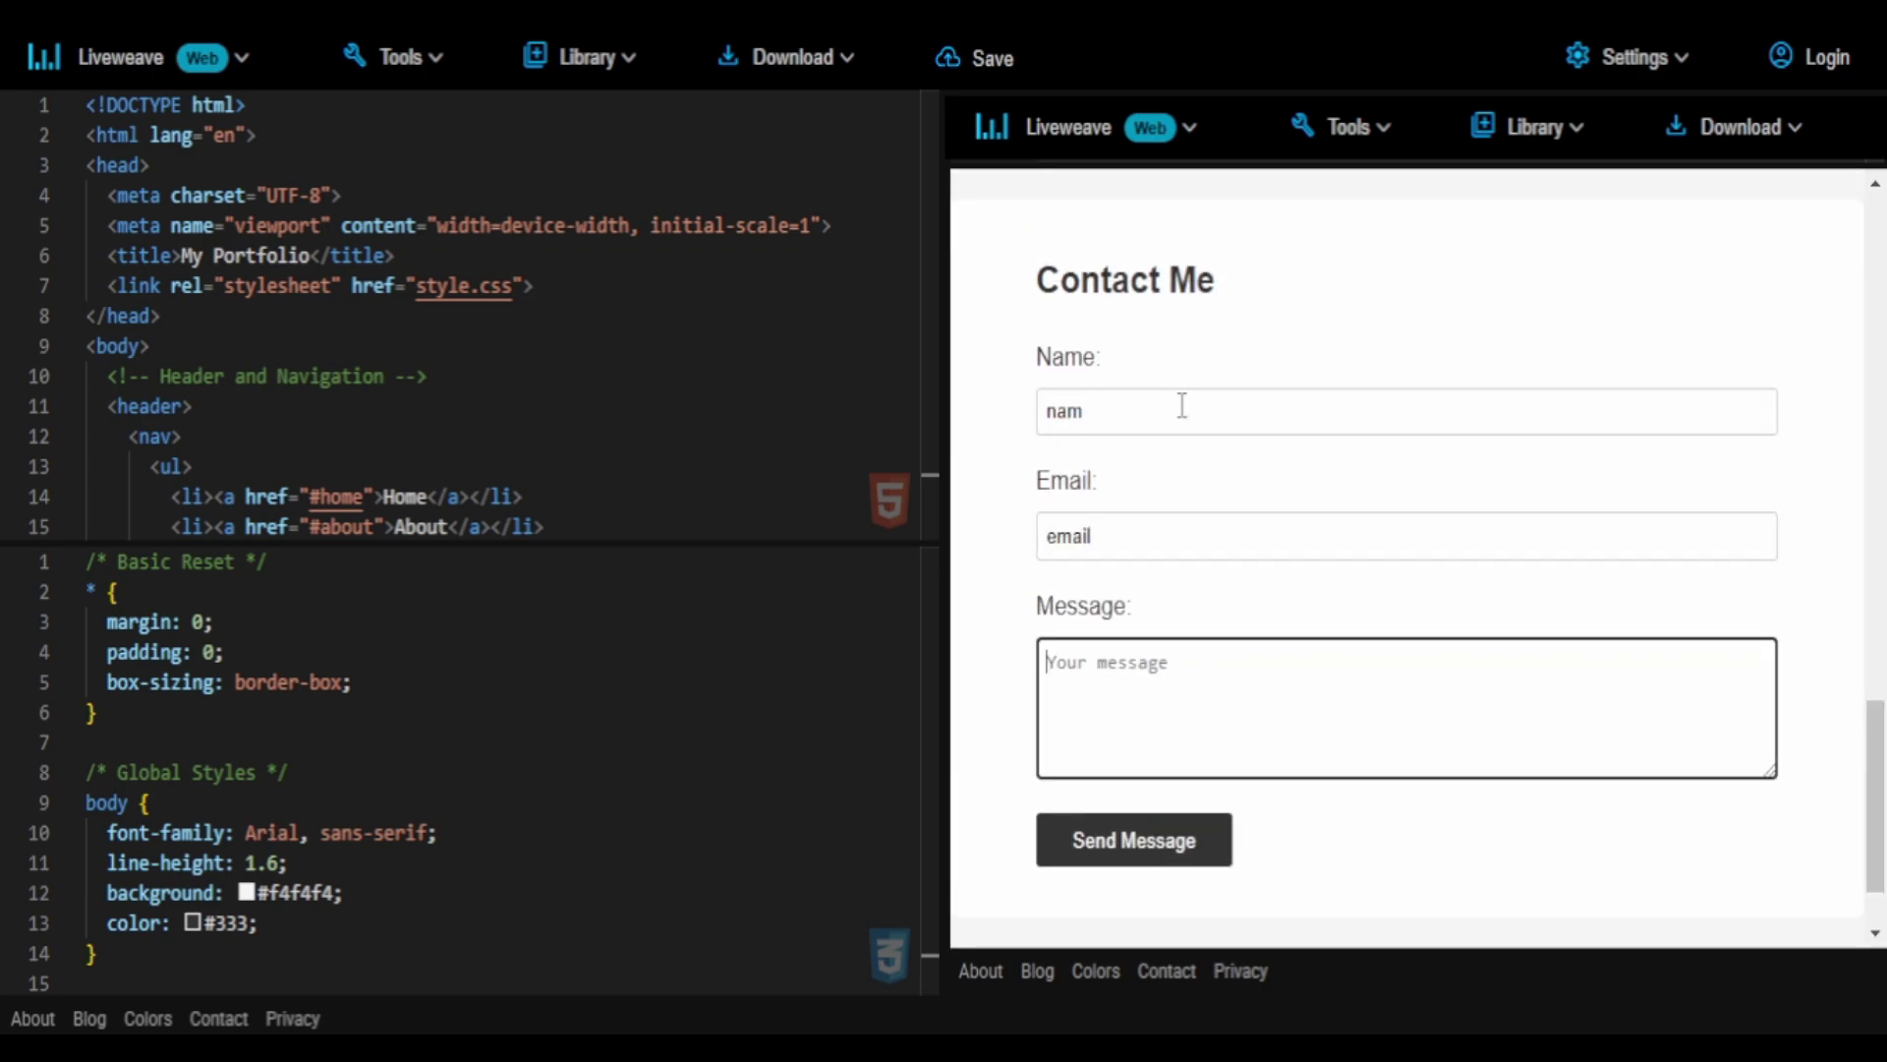
type("messag")
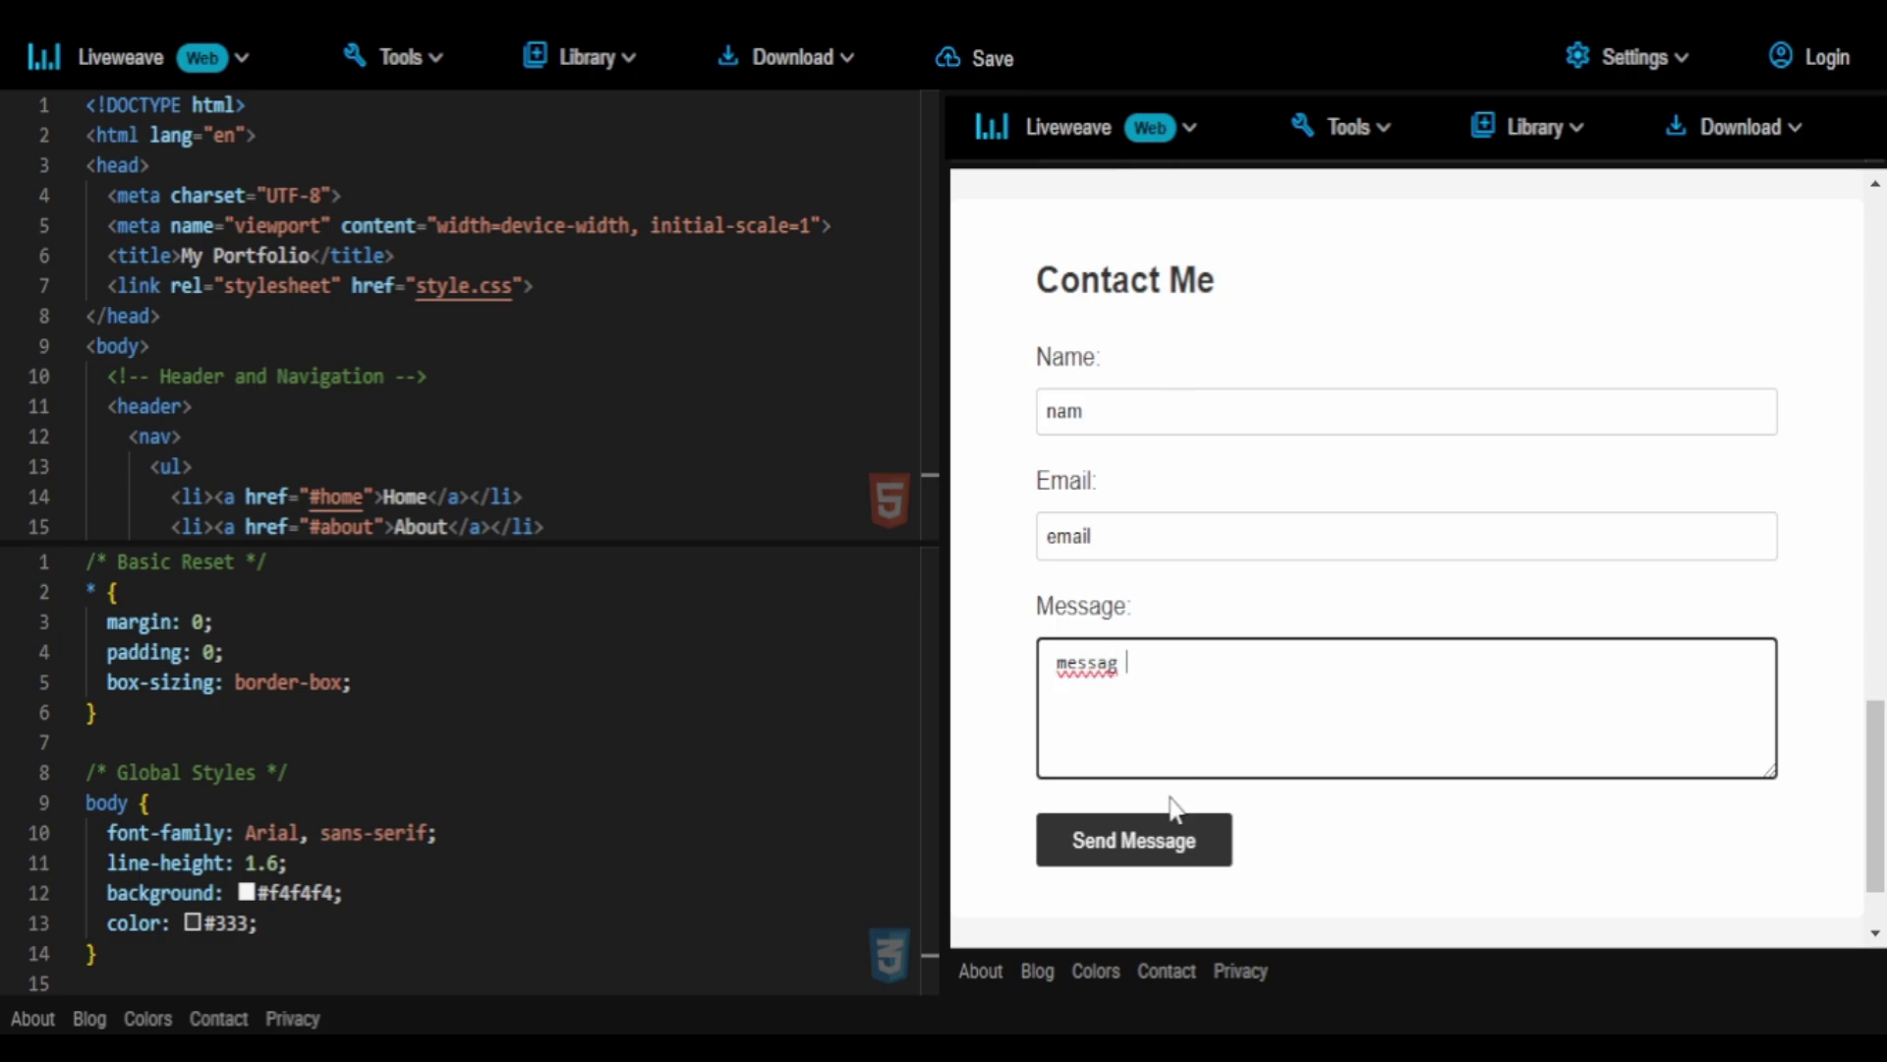
left_click(1142, 819)
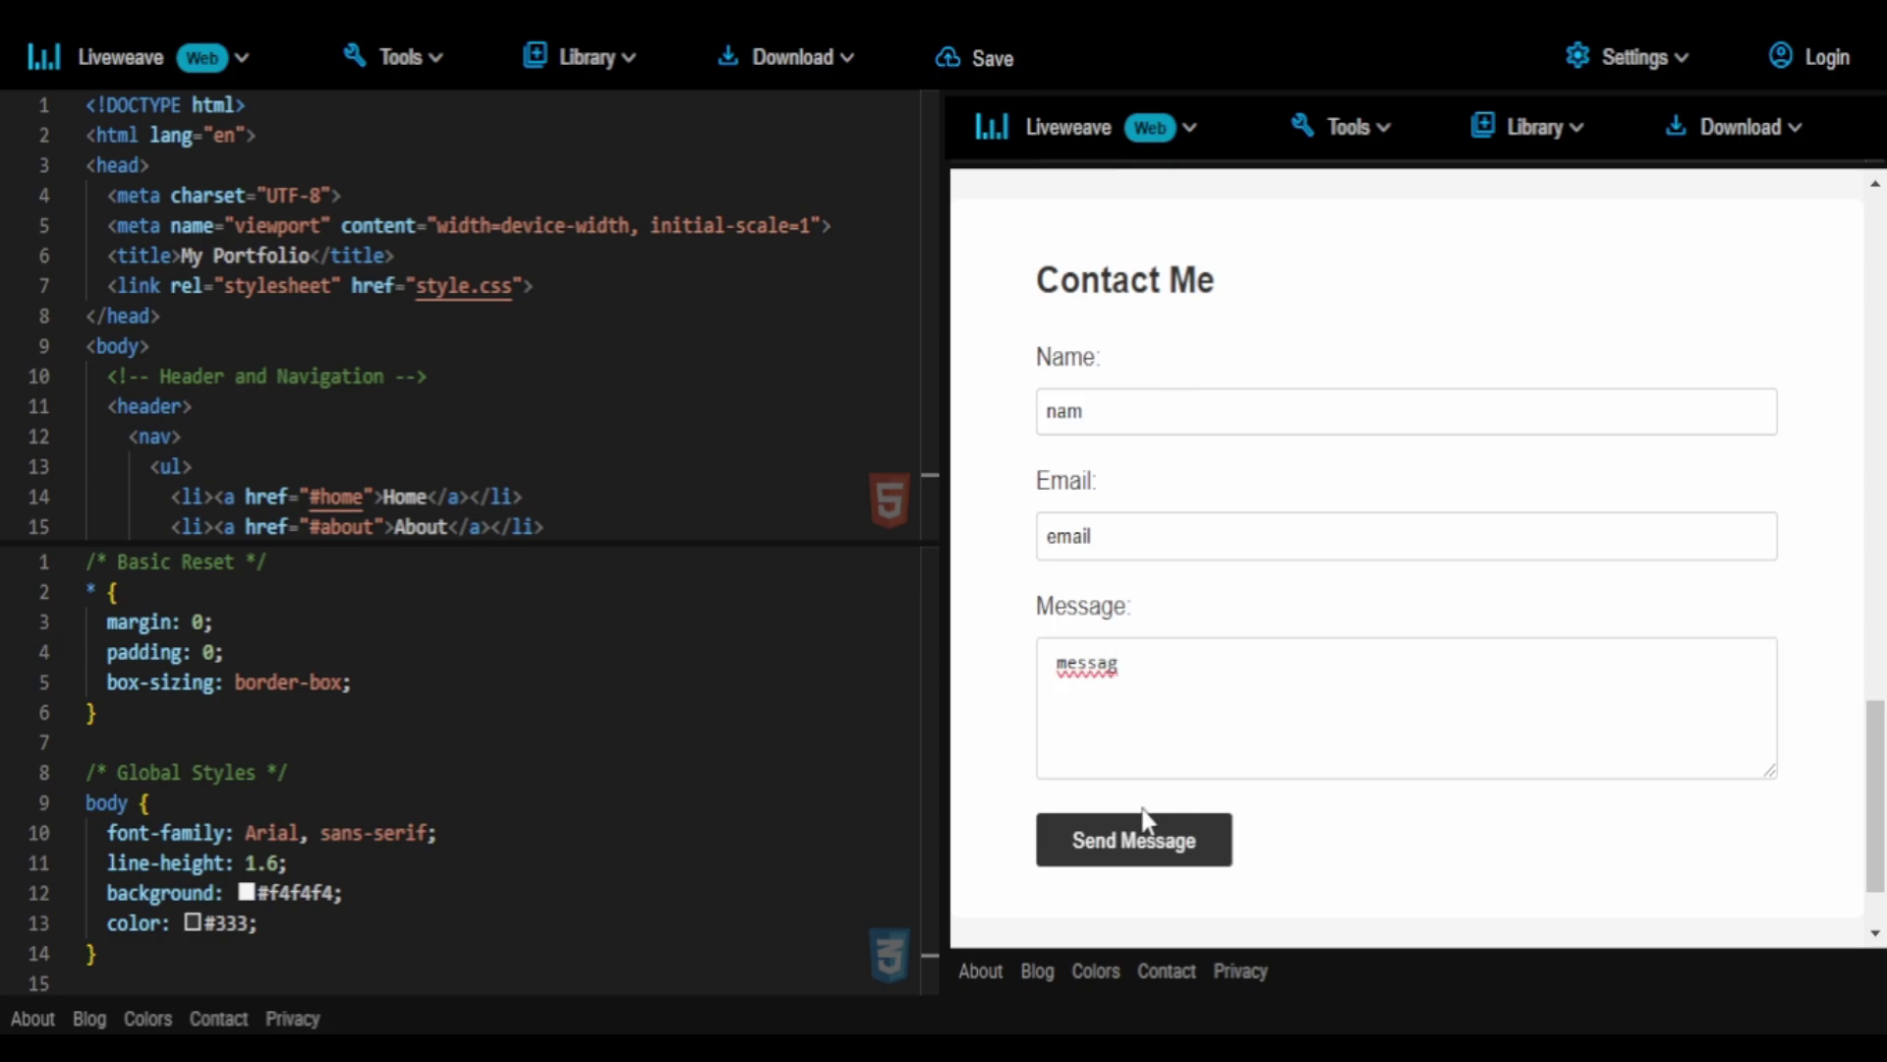
left_click(1207, 840)
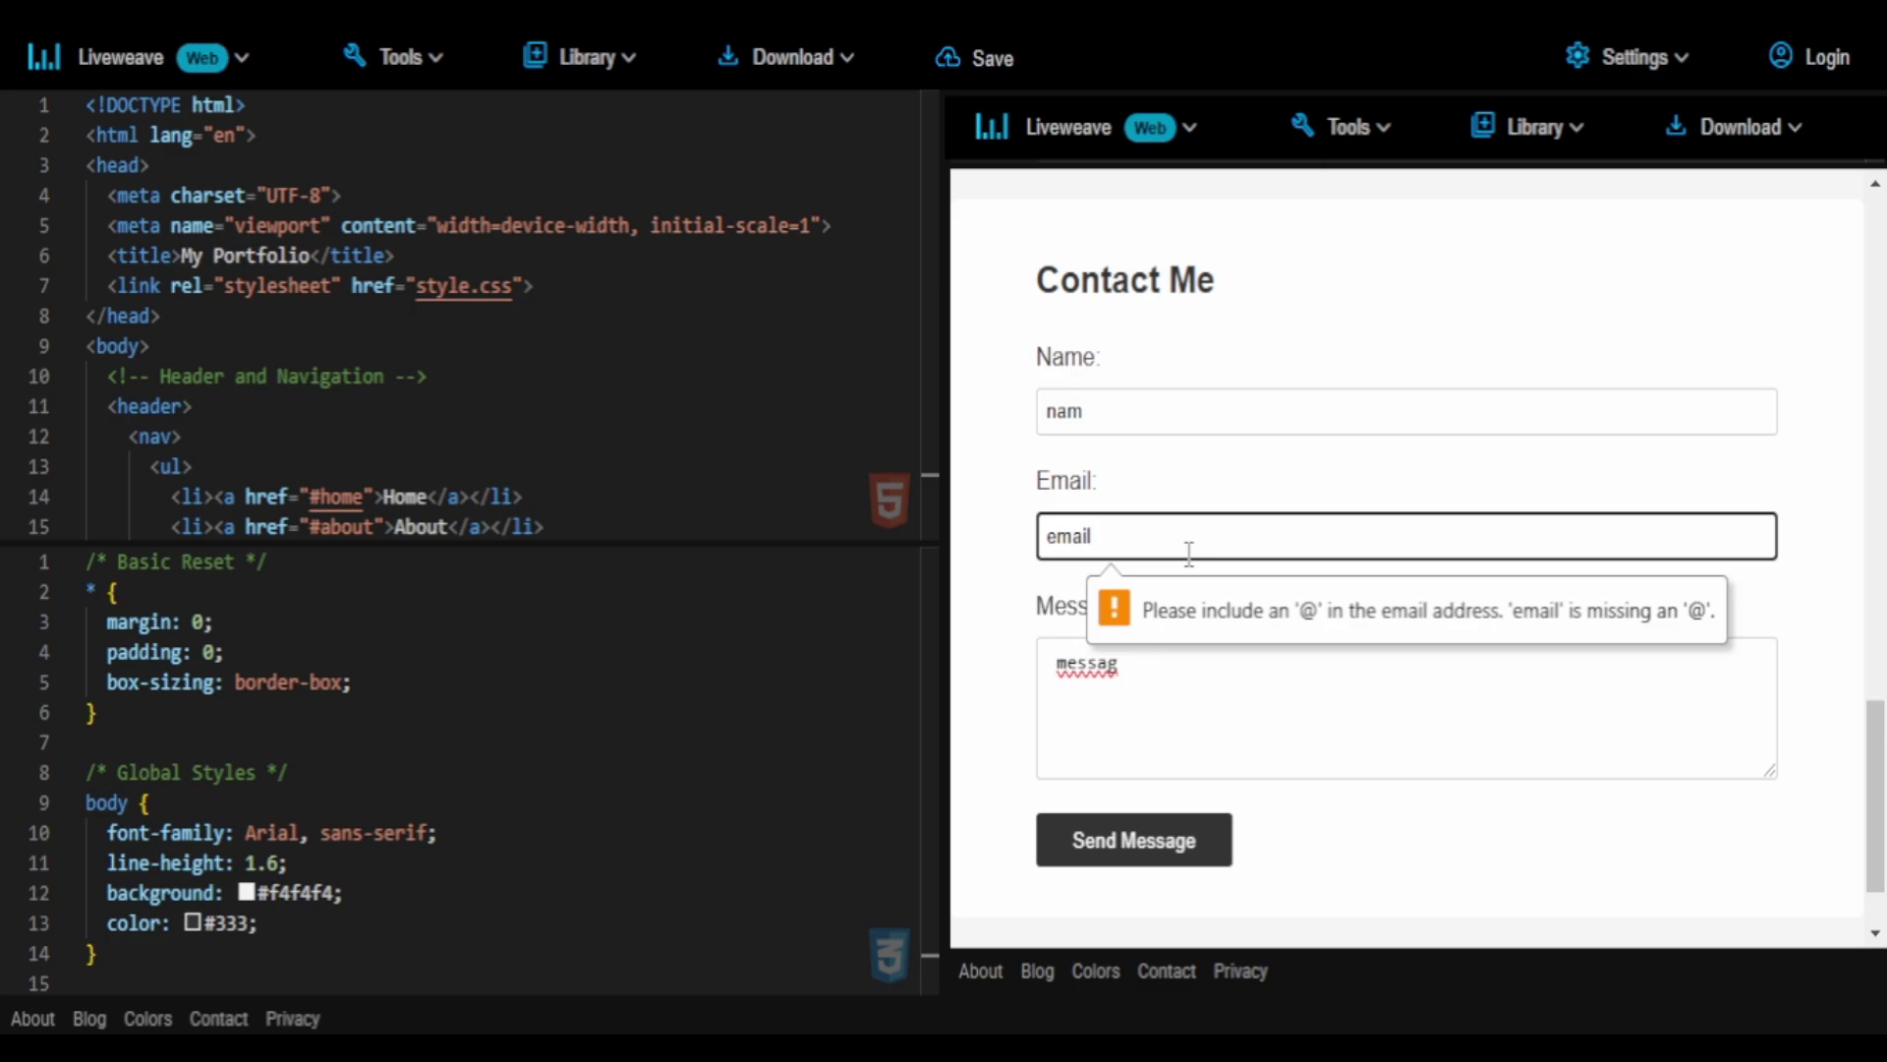
- Check the form code, then draft a follow-up asking for validation feedback 'when message is sent,'
scroll(665, 505, "down", 15)
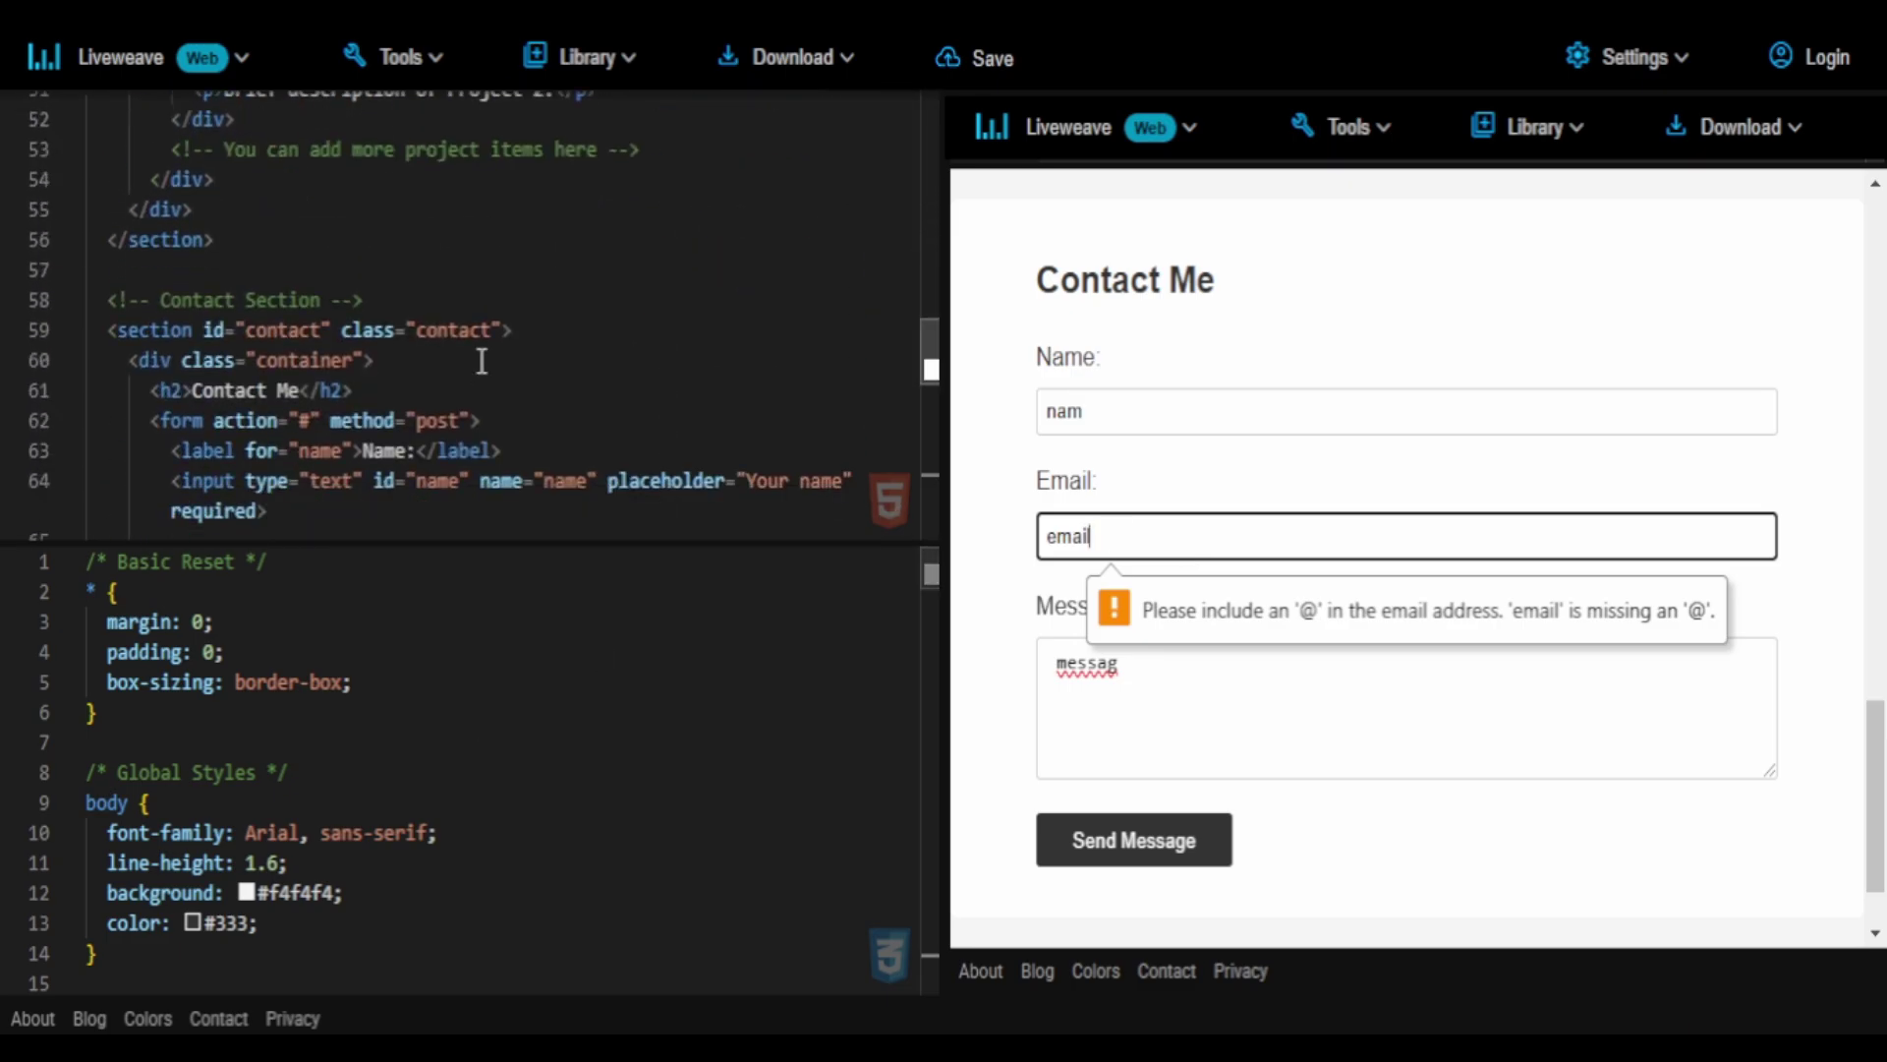
scroll(482, 361, "down", 8)
scroll(482, 361, "up", 3)
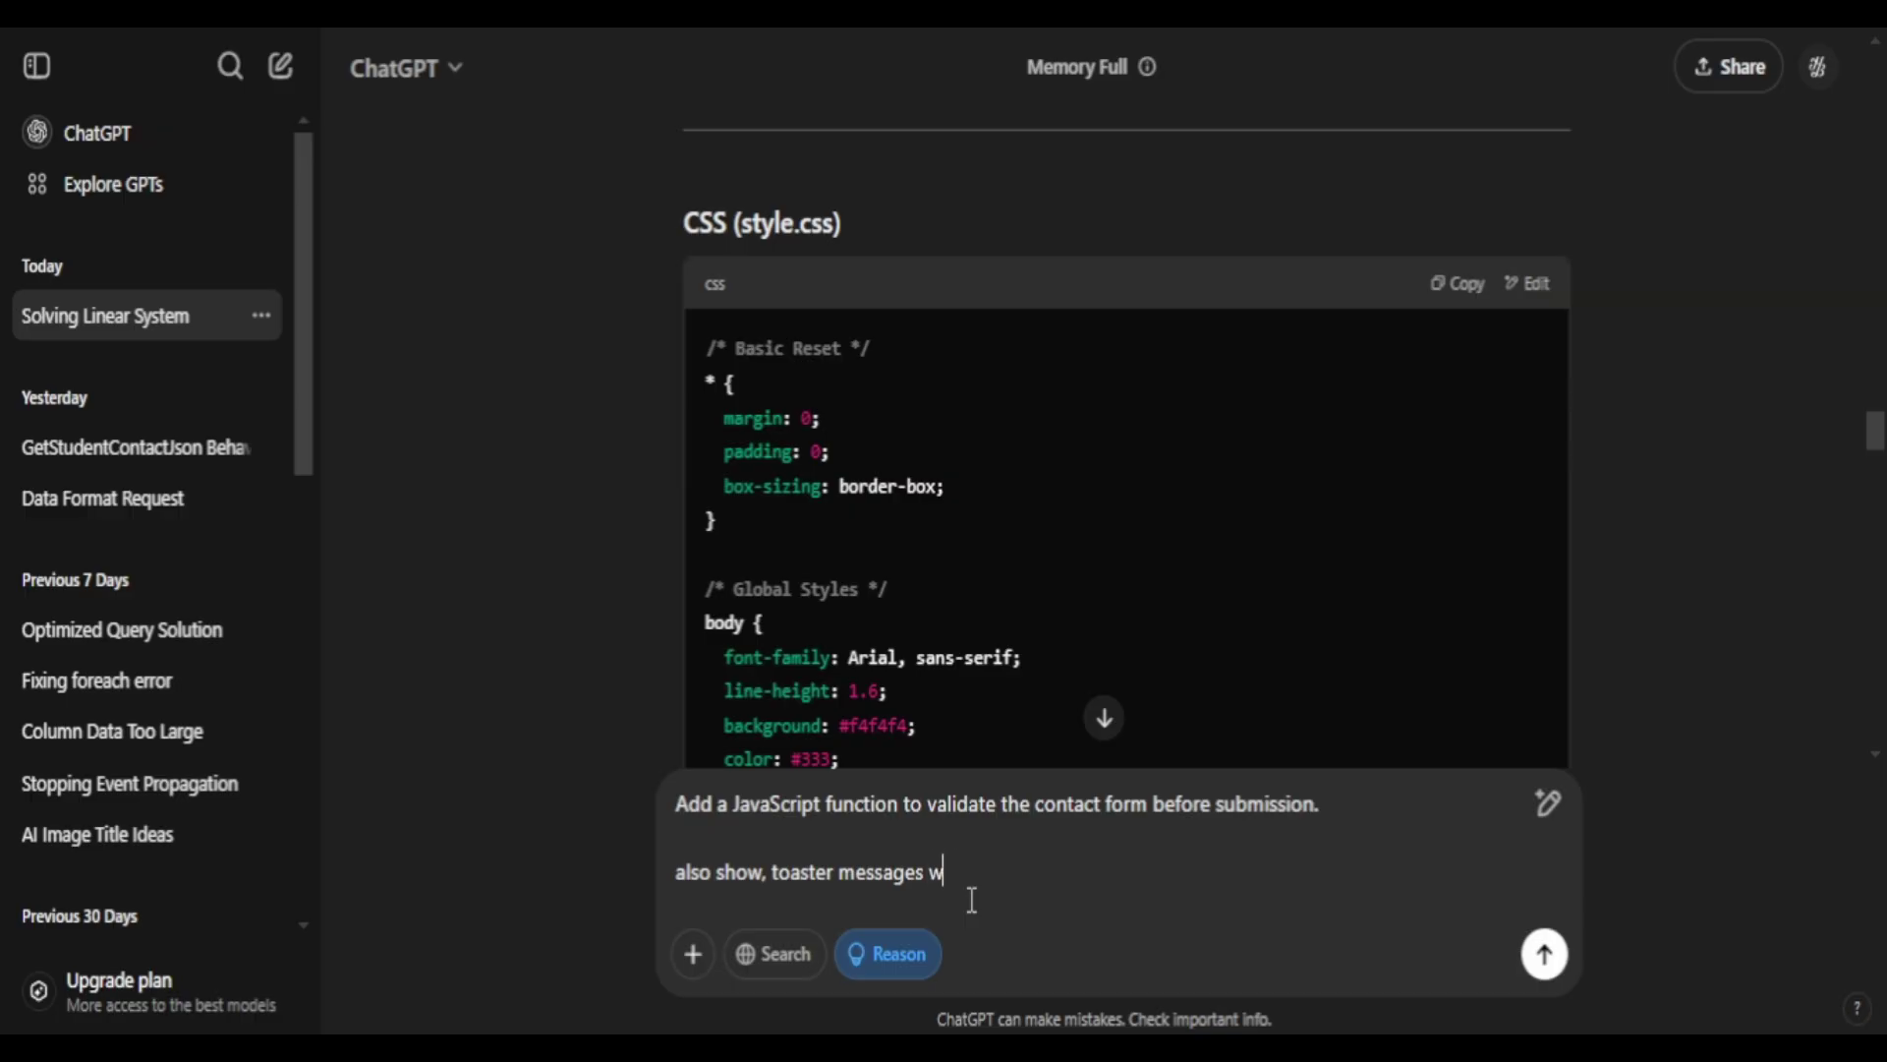
type("hen message is sent,")
- Send the contact-form validation and toaster request, then scroll up to the reply's CSS block
key("Return")
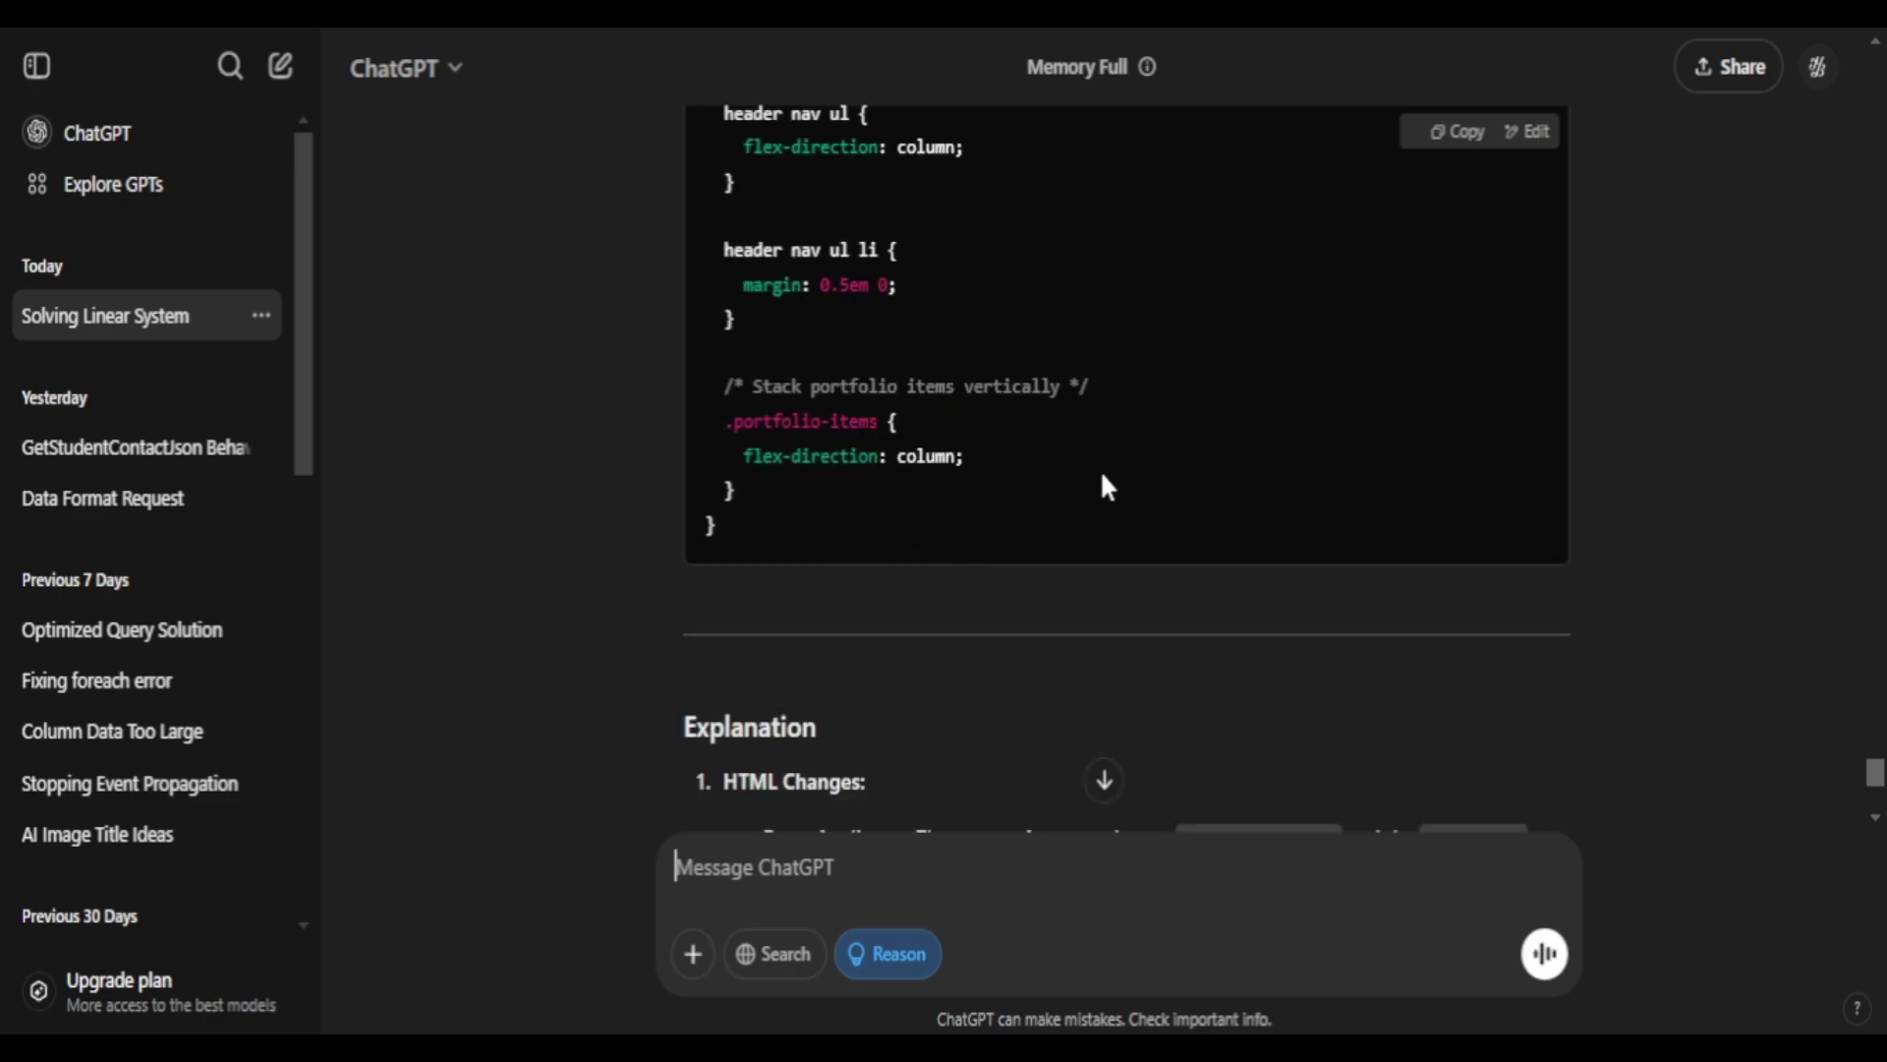
scroll(1495, 433, "up", 15)
- Copy the updated CSS and replace all existing CSS in Liveweave with it
left_click(1455, 131)
key("alt+Tab")
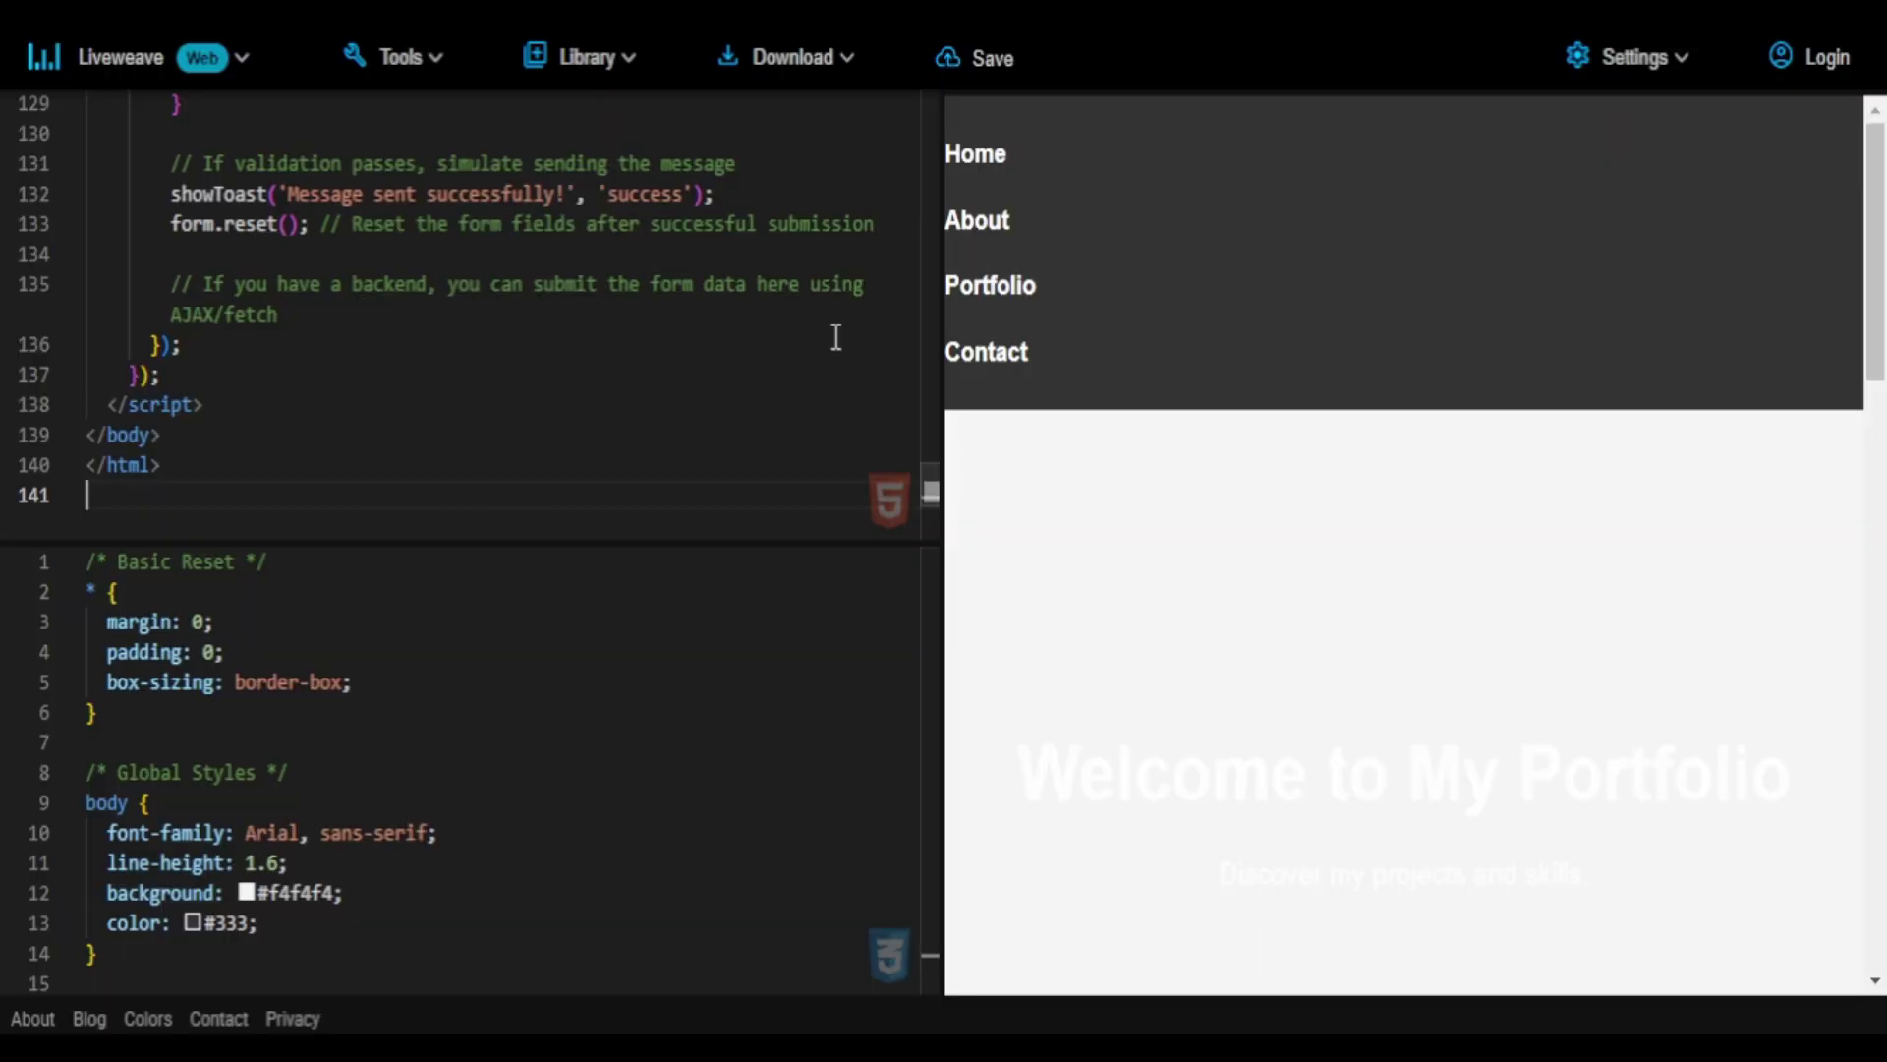
left_click(384, 704)
key("ctrl+a")
key("ctrl+v")
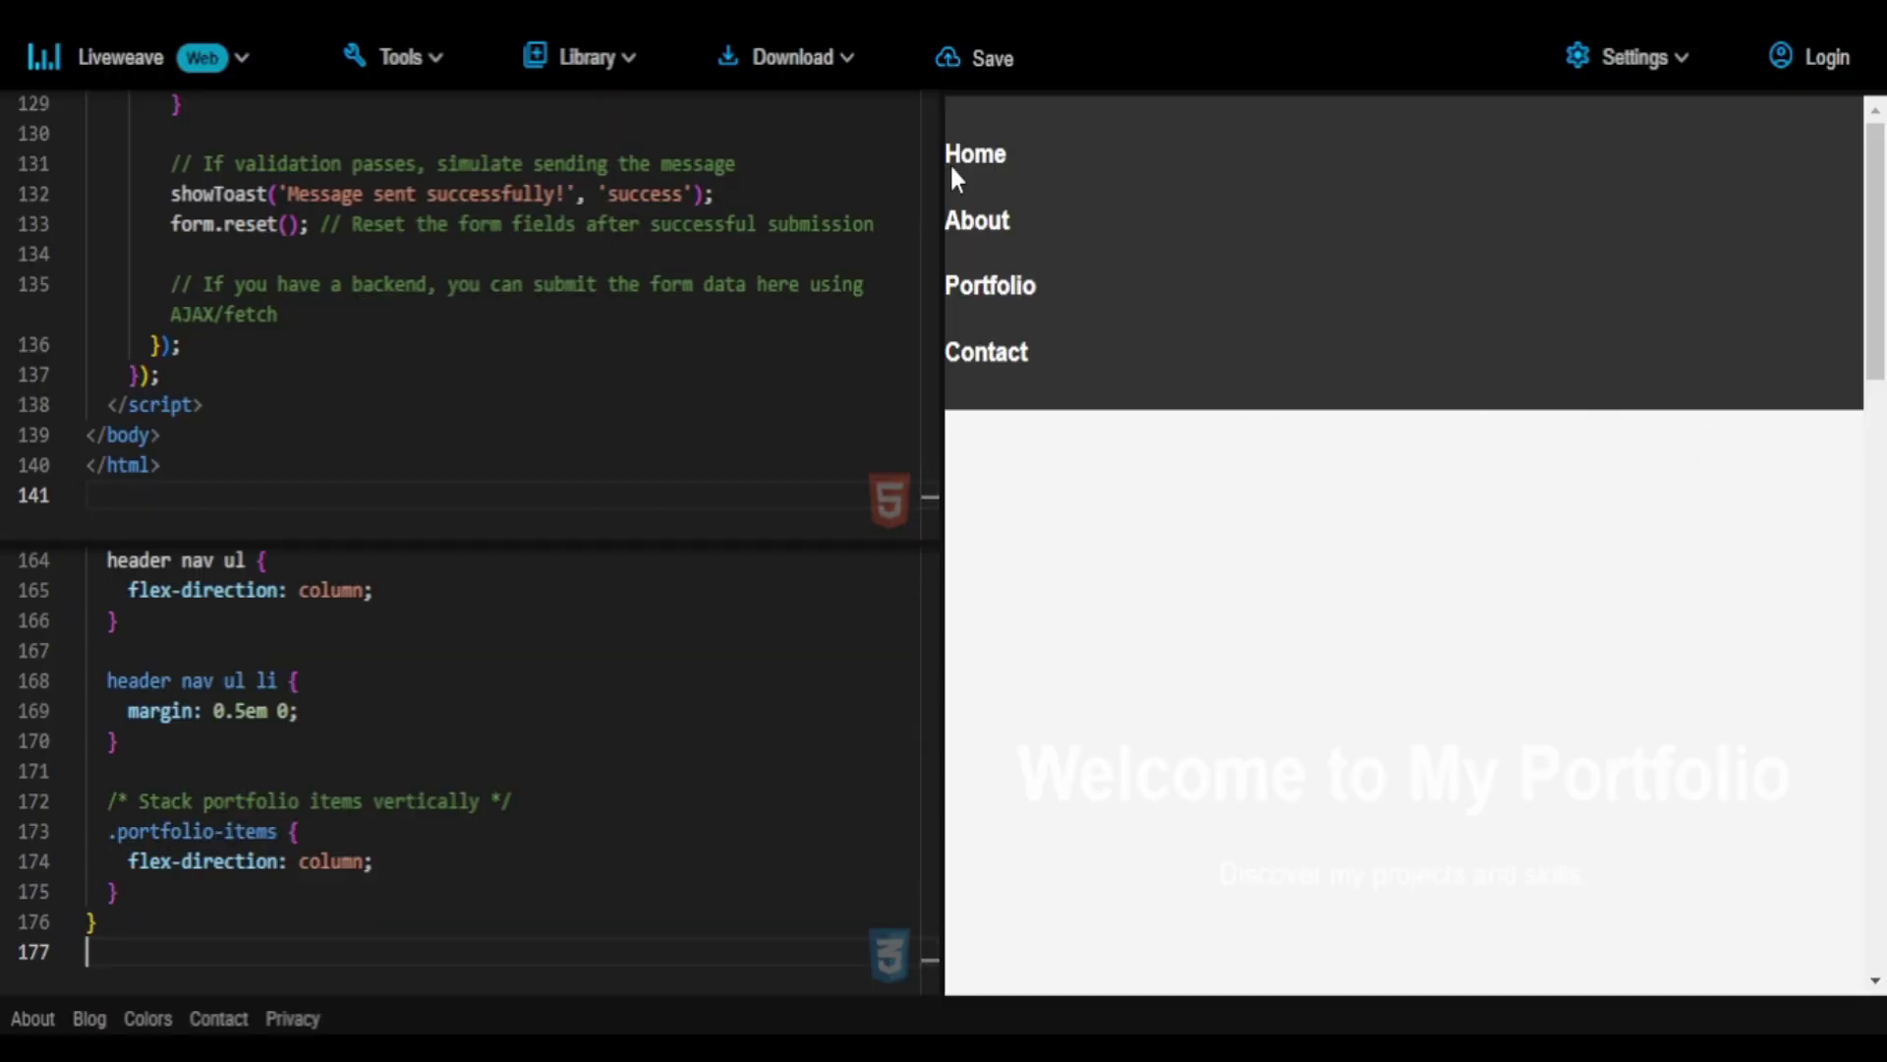
- Submit the contact form with email 'asa' and message 'asa' to trigger the invalid-email toast
scroll(1814, 785, "down", 15)
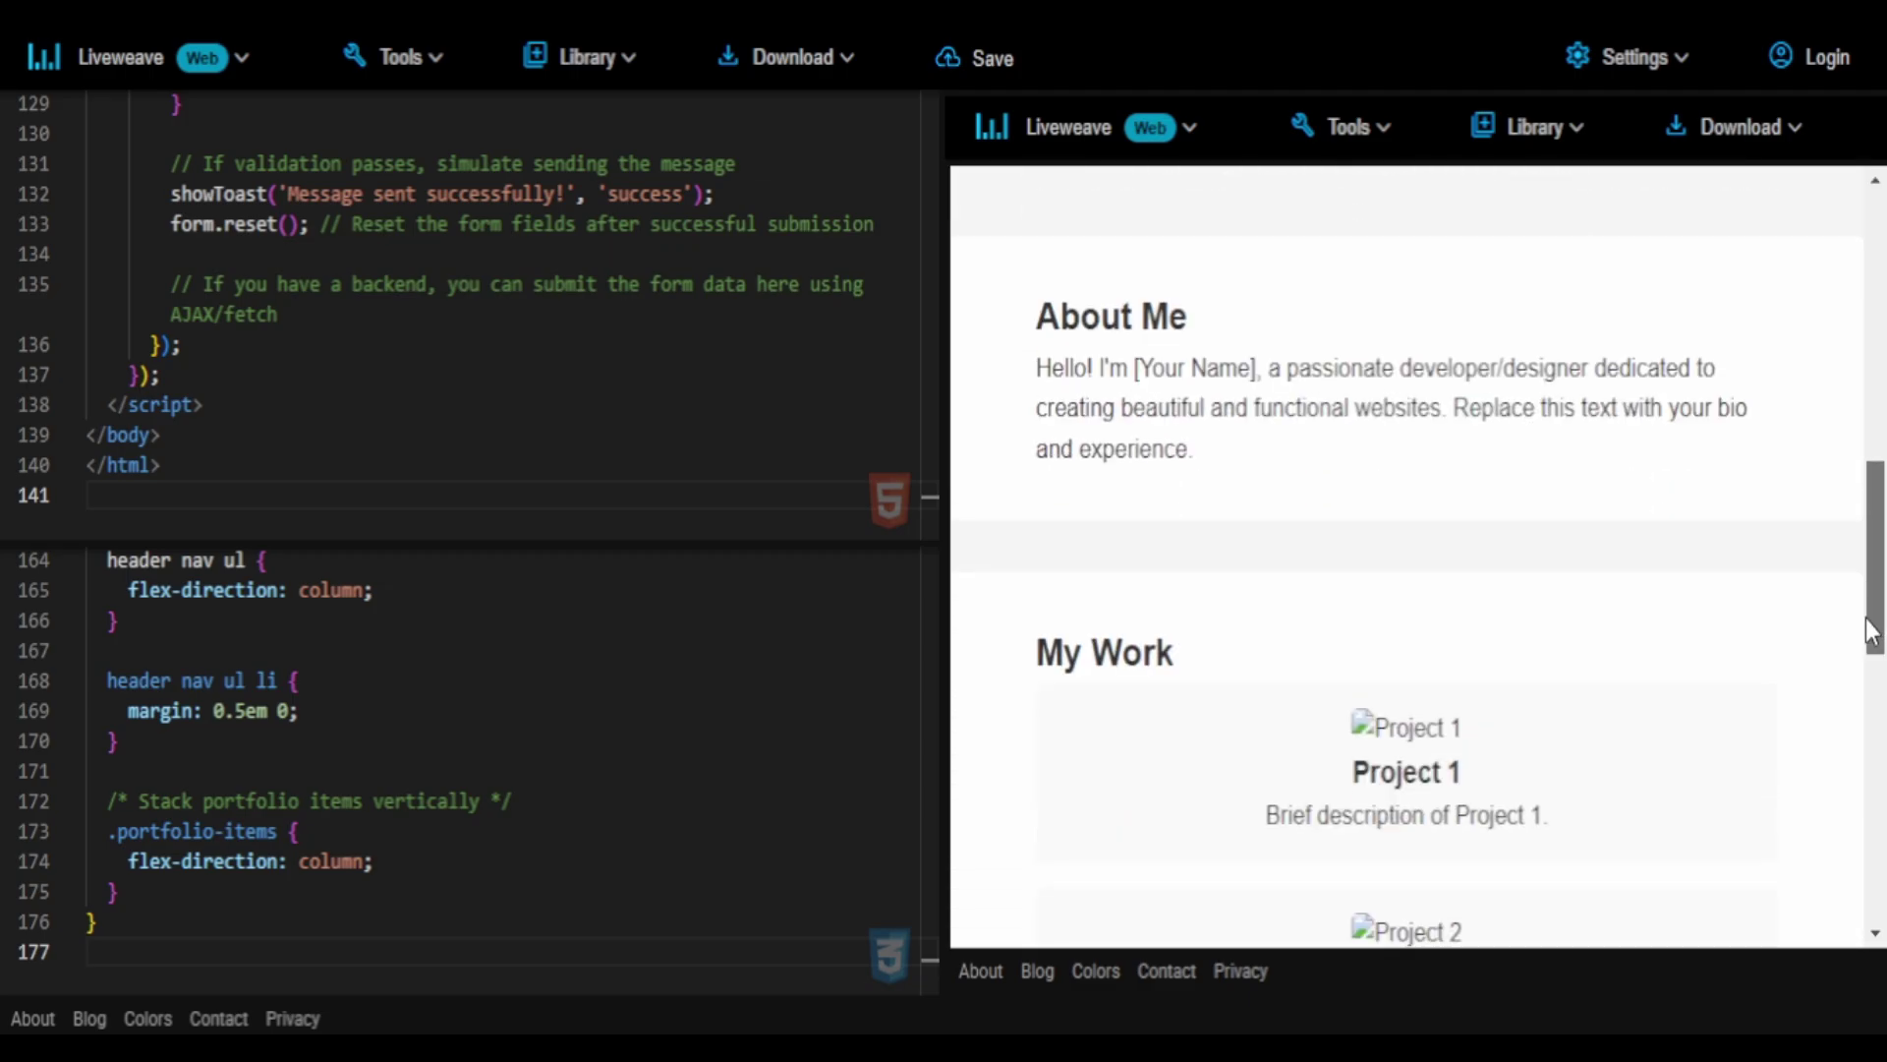
scroll(1817, 797, "down", 4)
left_click(1226, 299)
left_click(1205, 387)
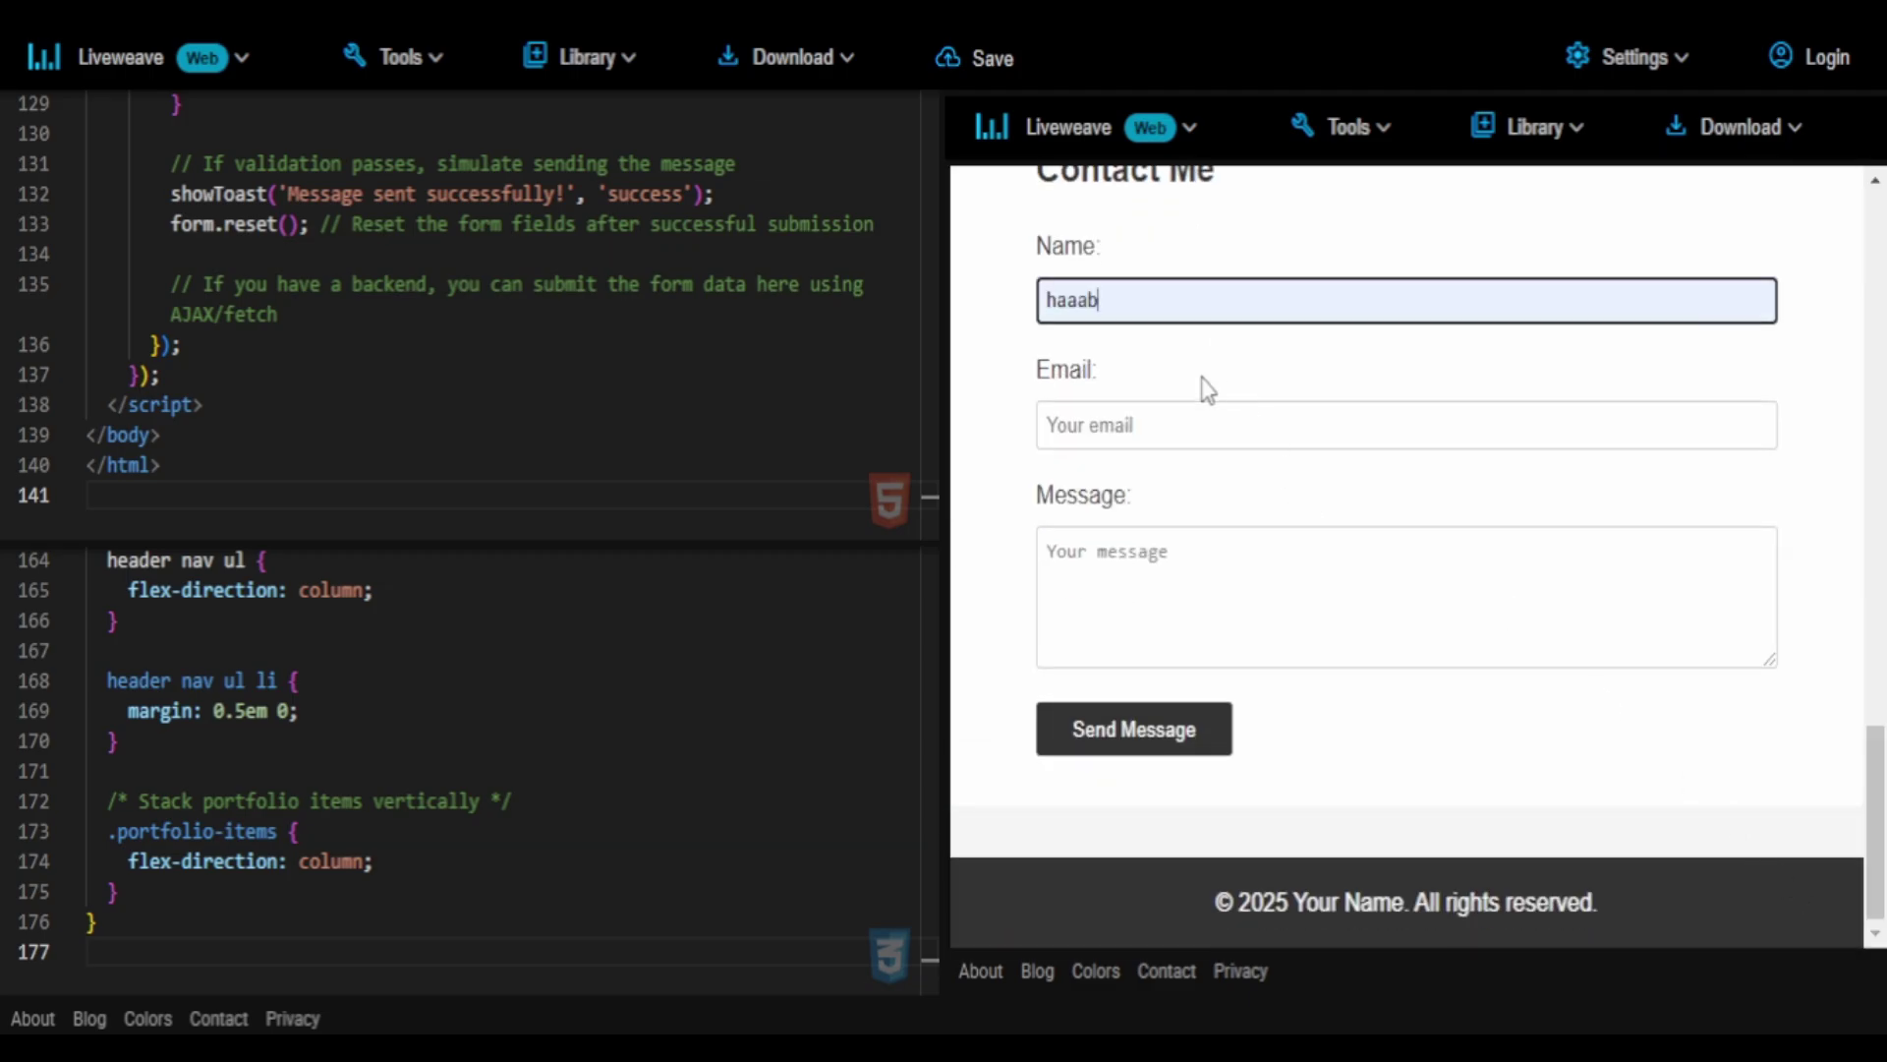
left_click(1194, 424)
type("asa")
left_click(1190, 551)
type("asa")
left_click(1176, 757)
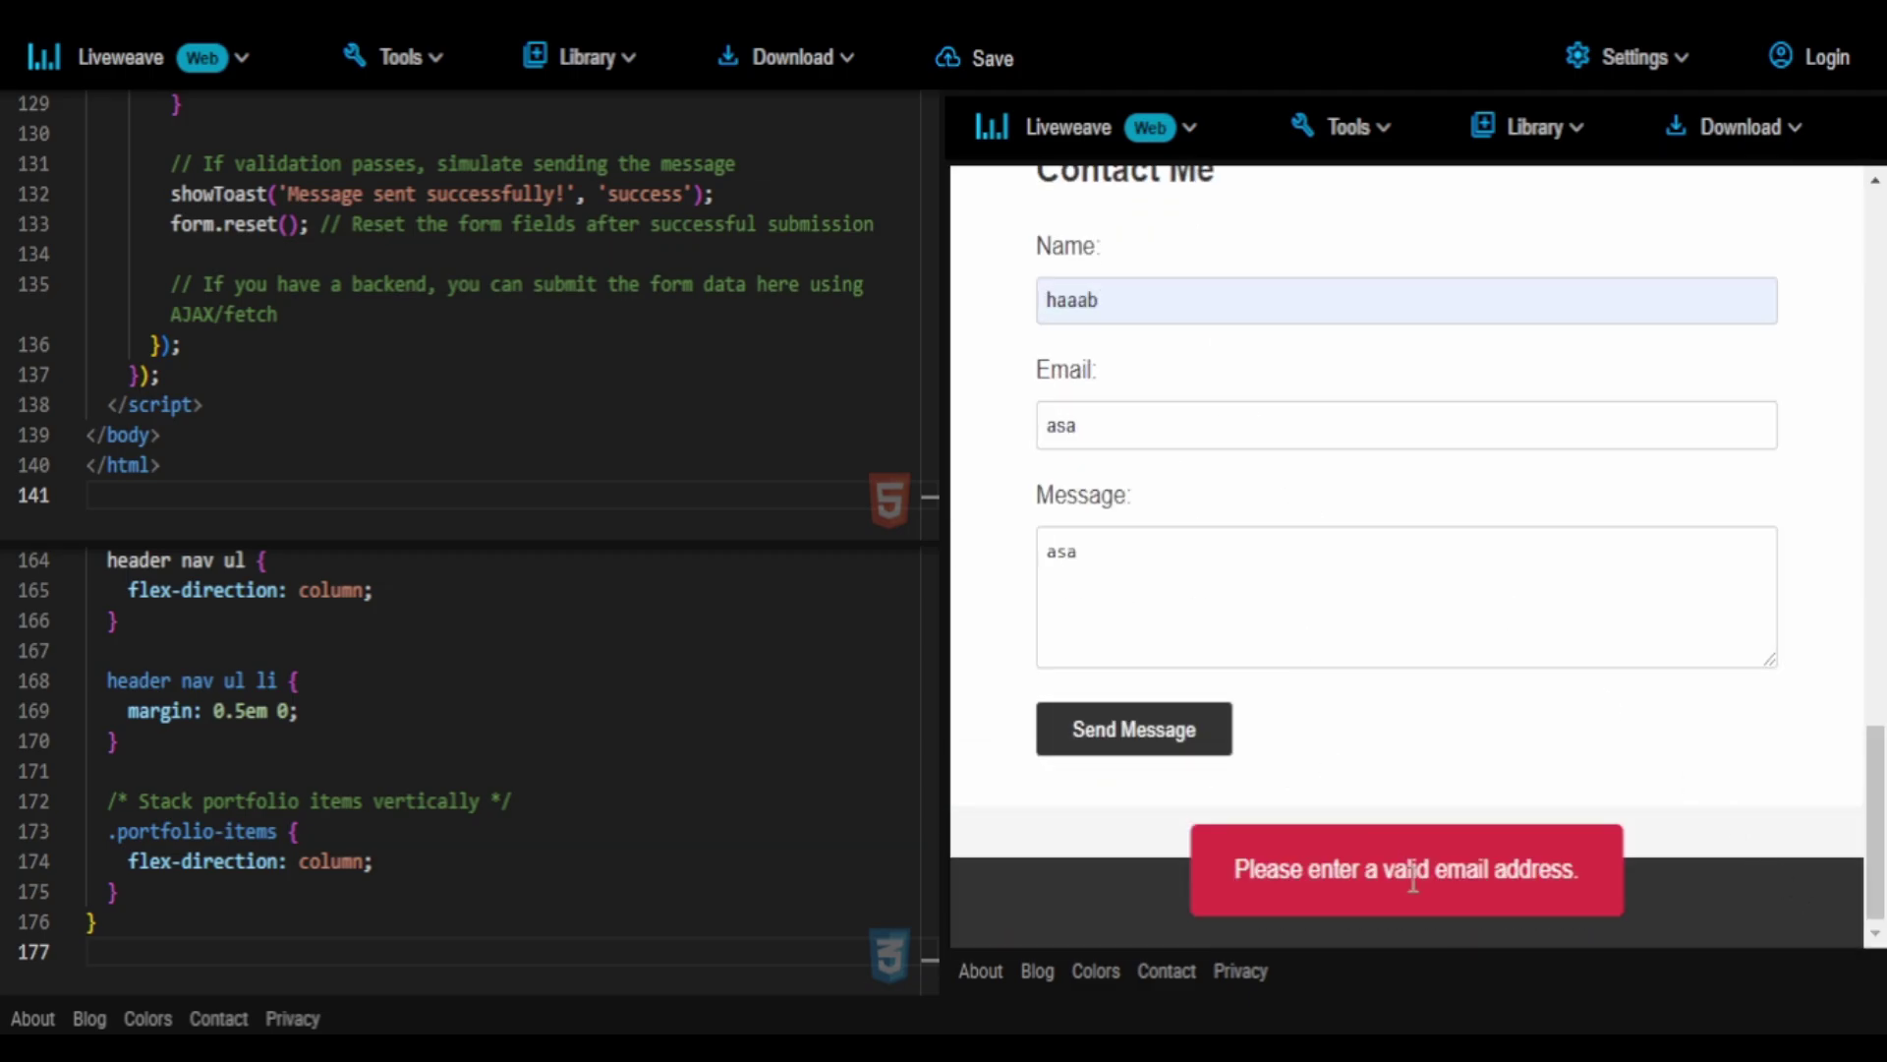
- Complete the email with a valid mailinator domain and resubmit for the success toast
left_click(1159, 435)
type("@mailinator.")
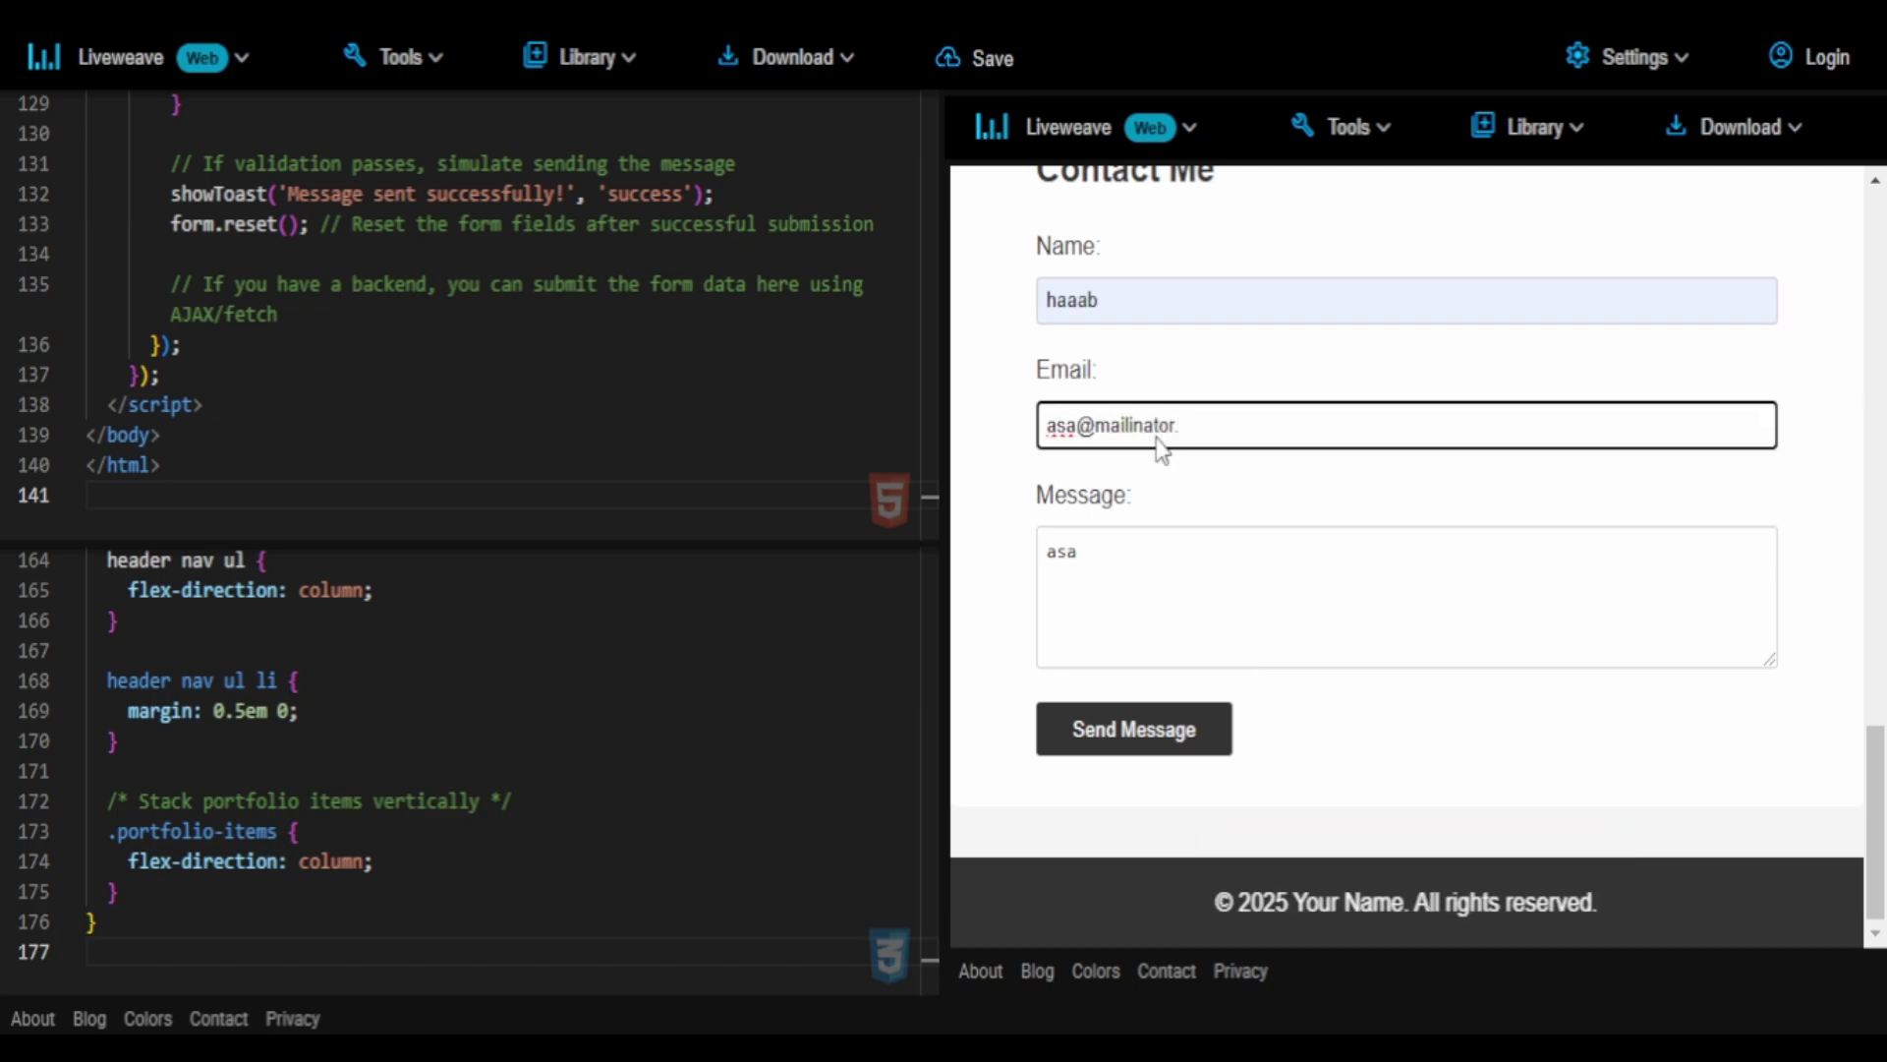
type("com")
left_click(1088, 747)
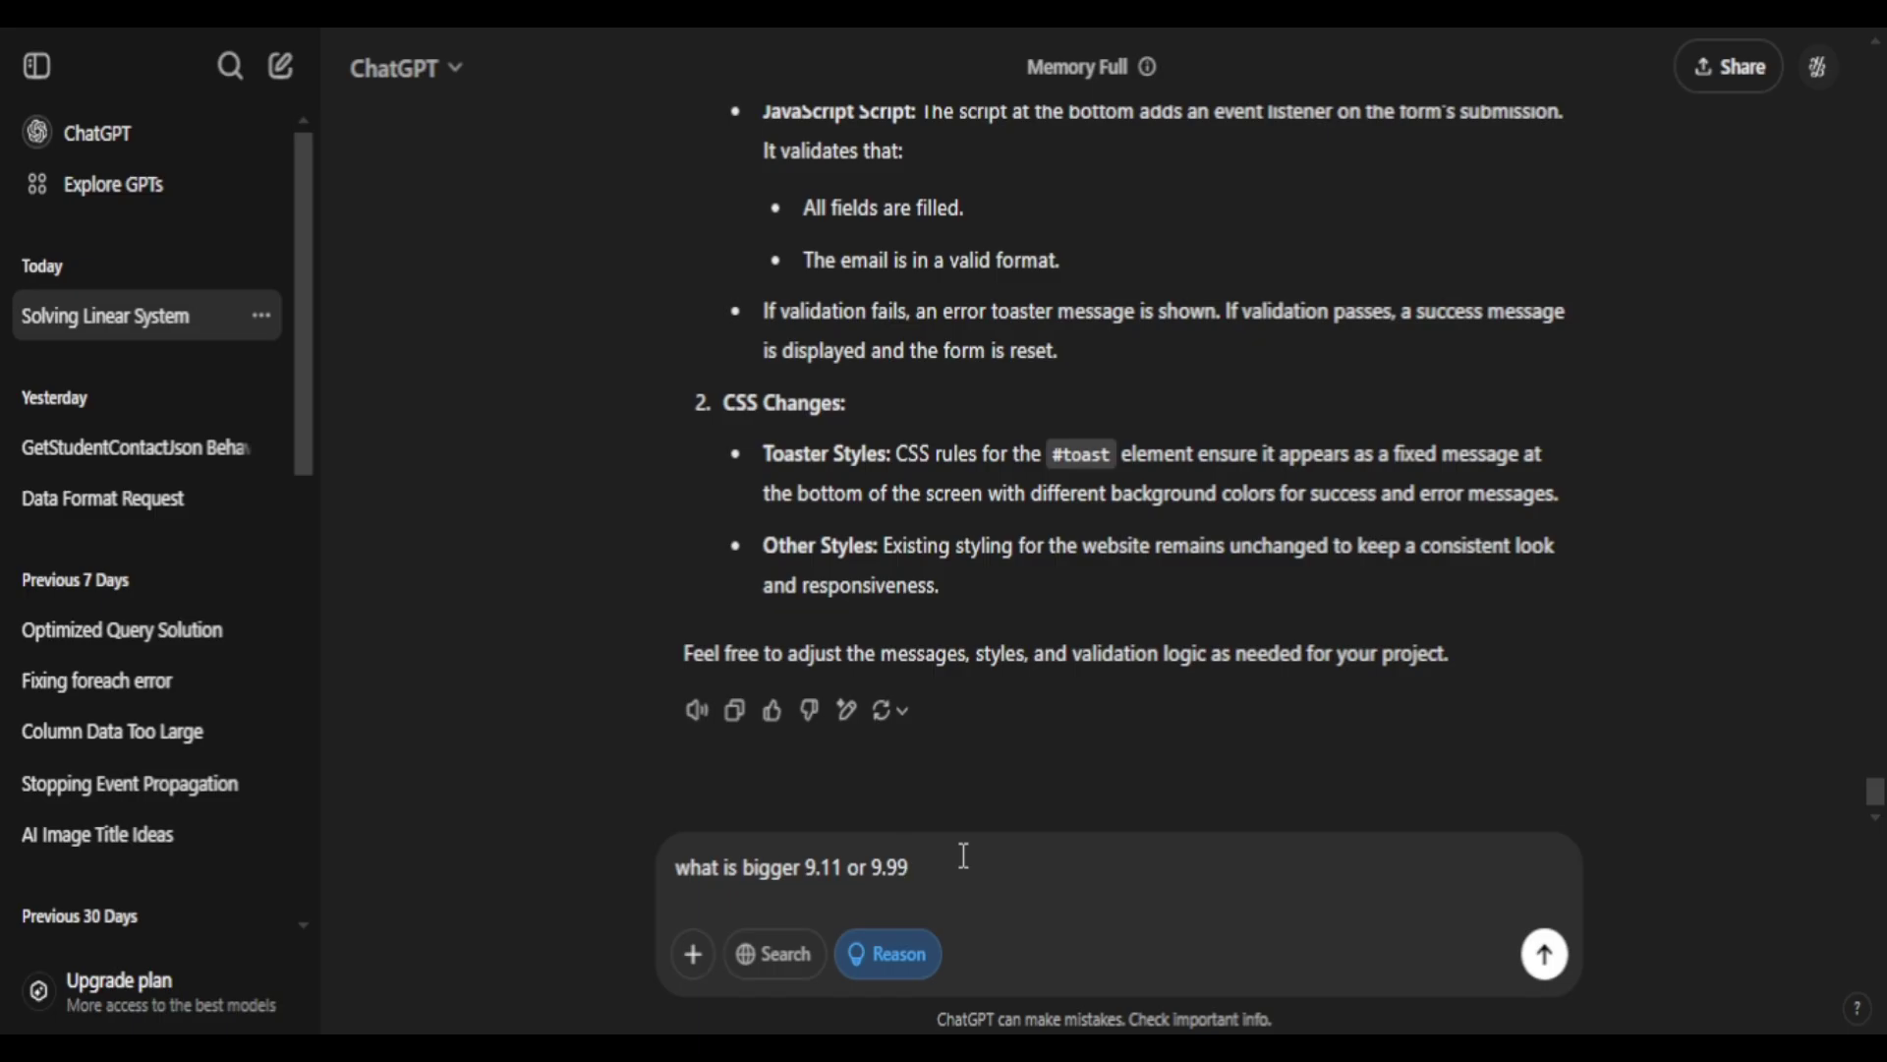
- Send 'what is bigger 9.11 or 9.99' and review the reply that 9.99 is bigger
key("Return")
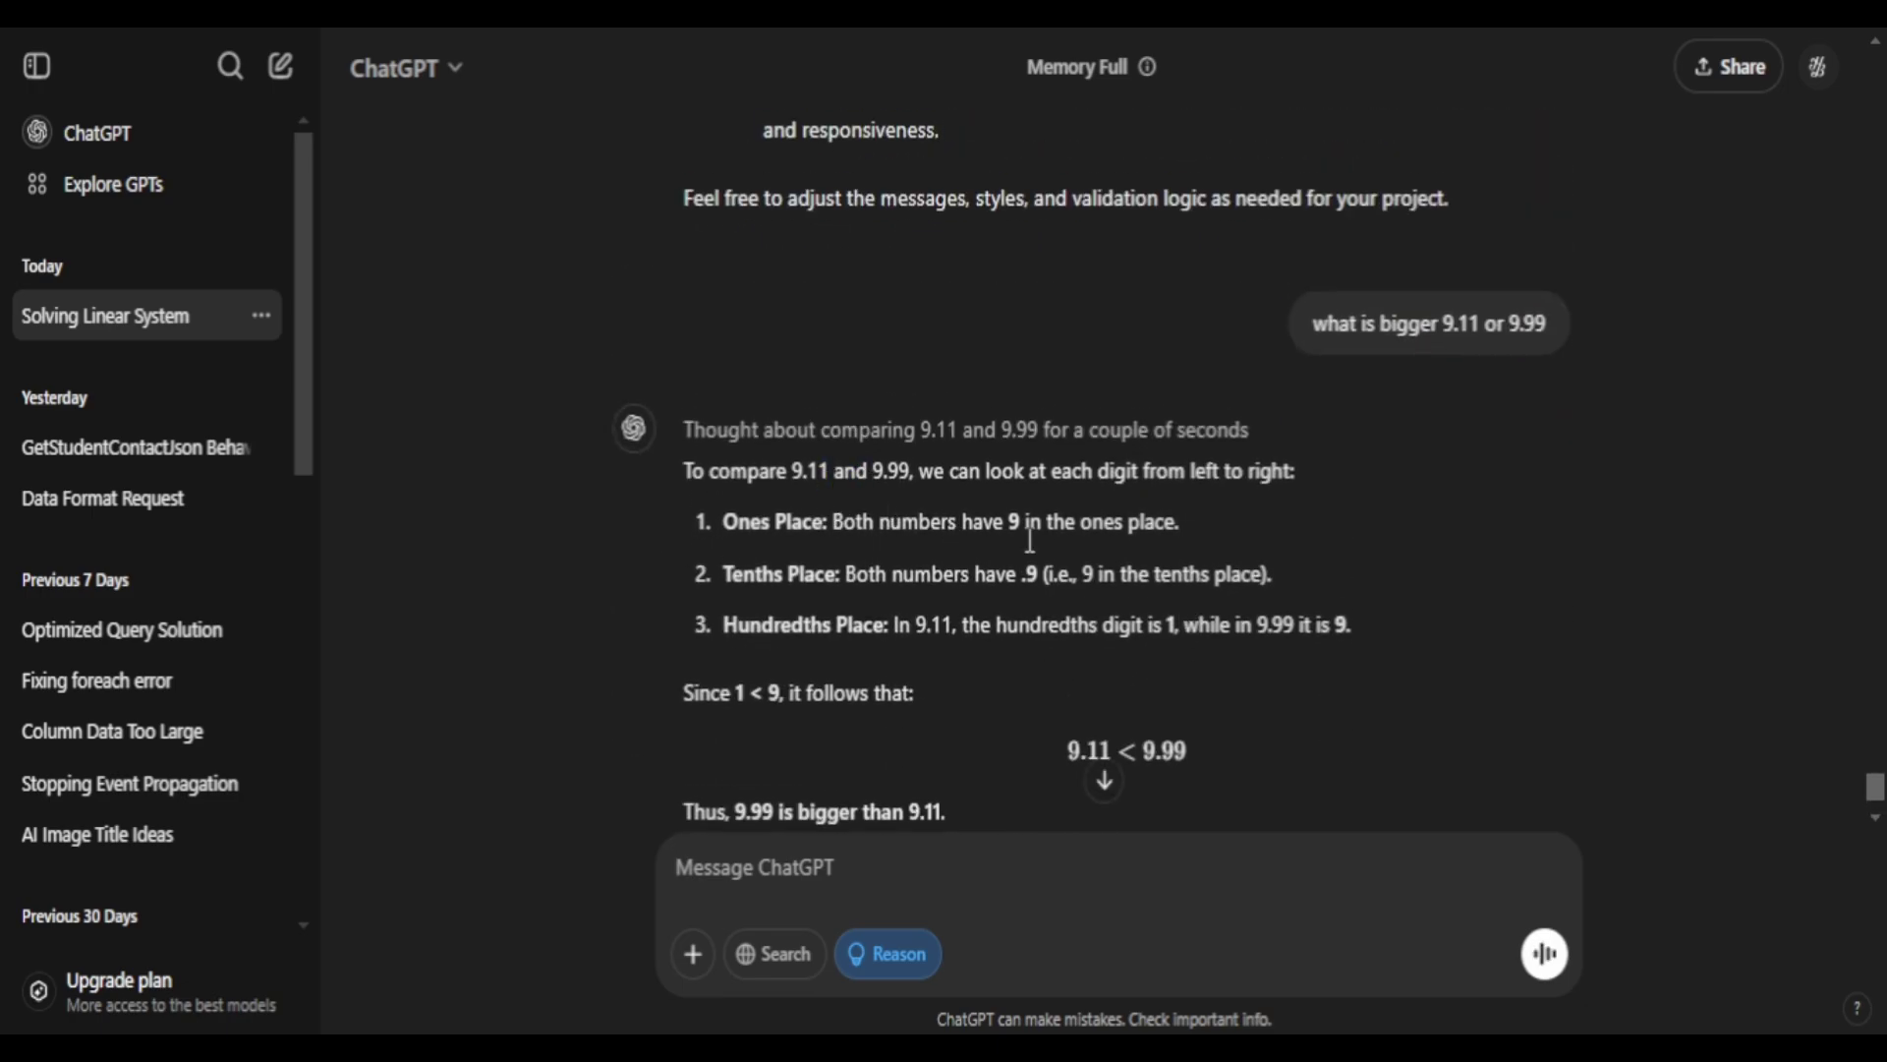
scroll(881, 500, "down", 2)
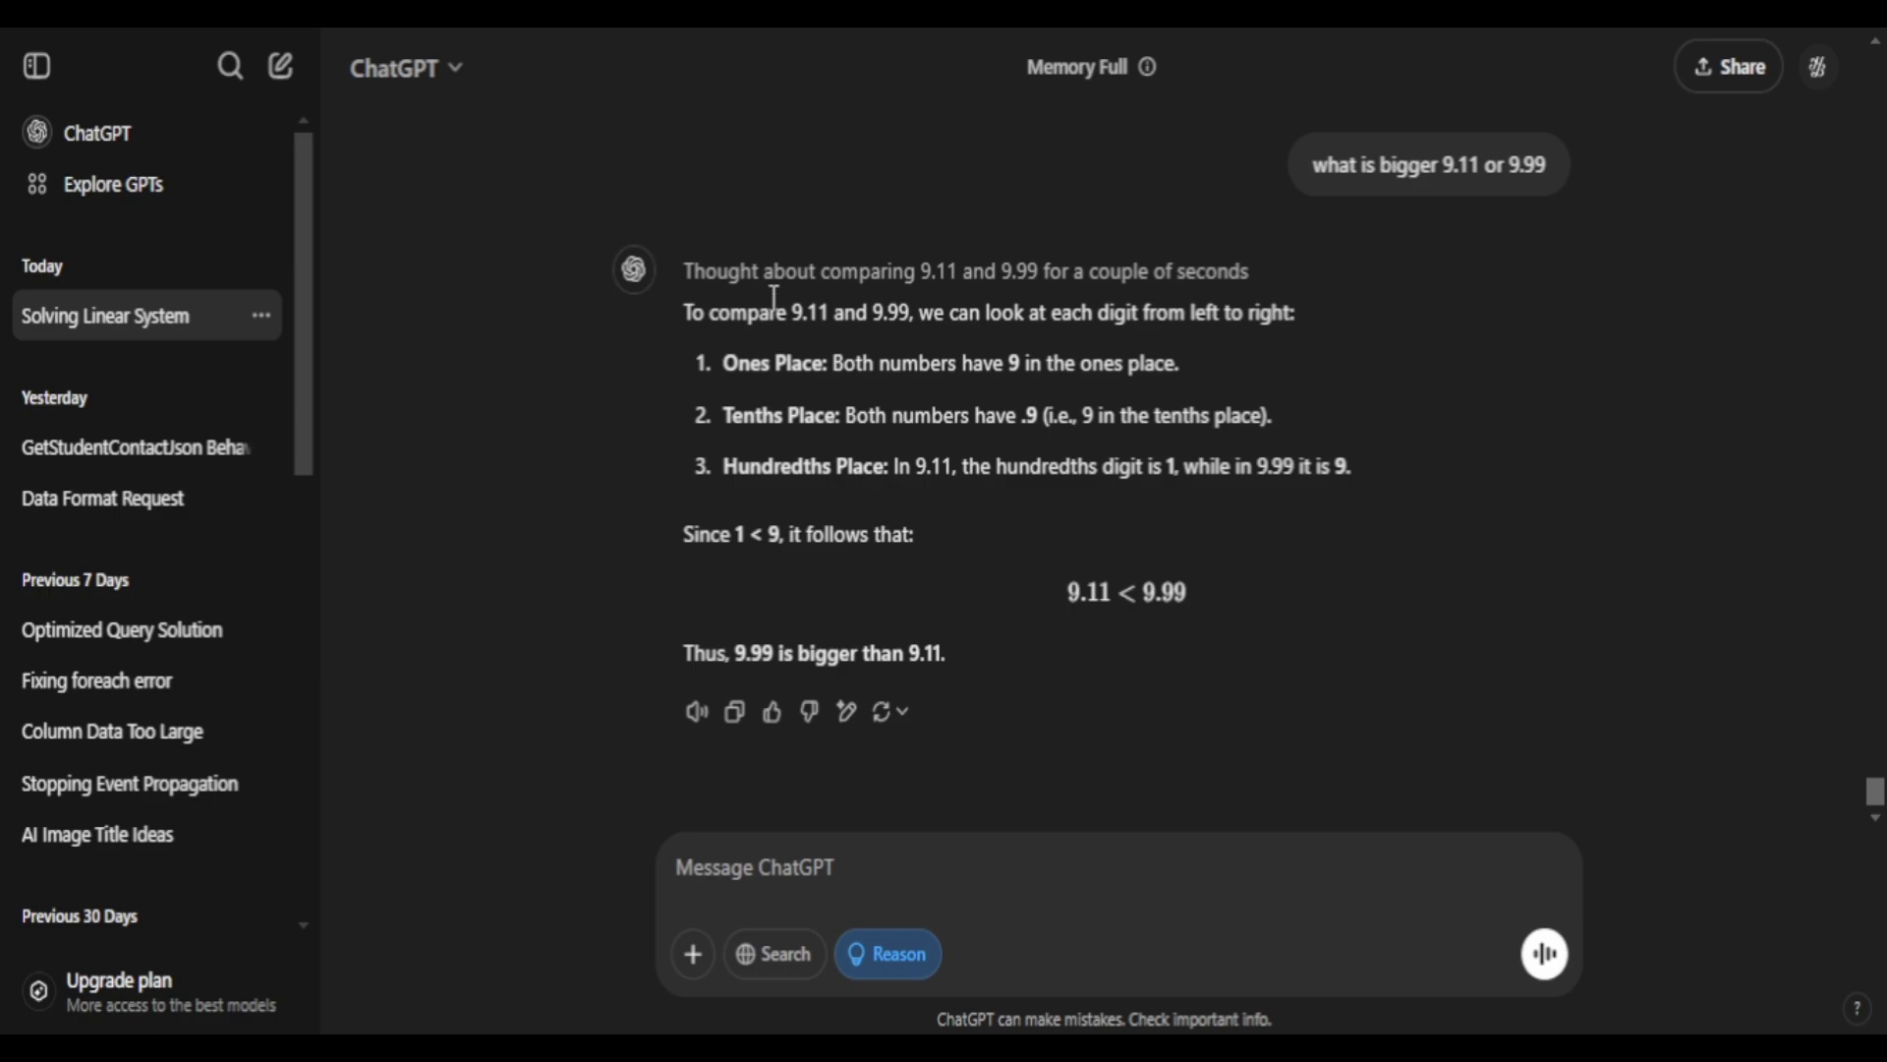
left_click_drag(871, 273, 1020, 313)
left_click(1081, 282)
double_click(811, 313)
left_click(968, 349)
- Paste and send the horse-chicken-goat $140 purchase puzzle, then scroll through the reasoning
left_click(843, 880)
type("a horse costs 40$ a chicken costs 20$ and a goat costs 40$ you bought 4 animals totalling up to 140$, how much of each did u buy")
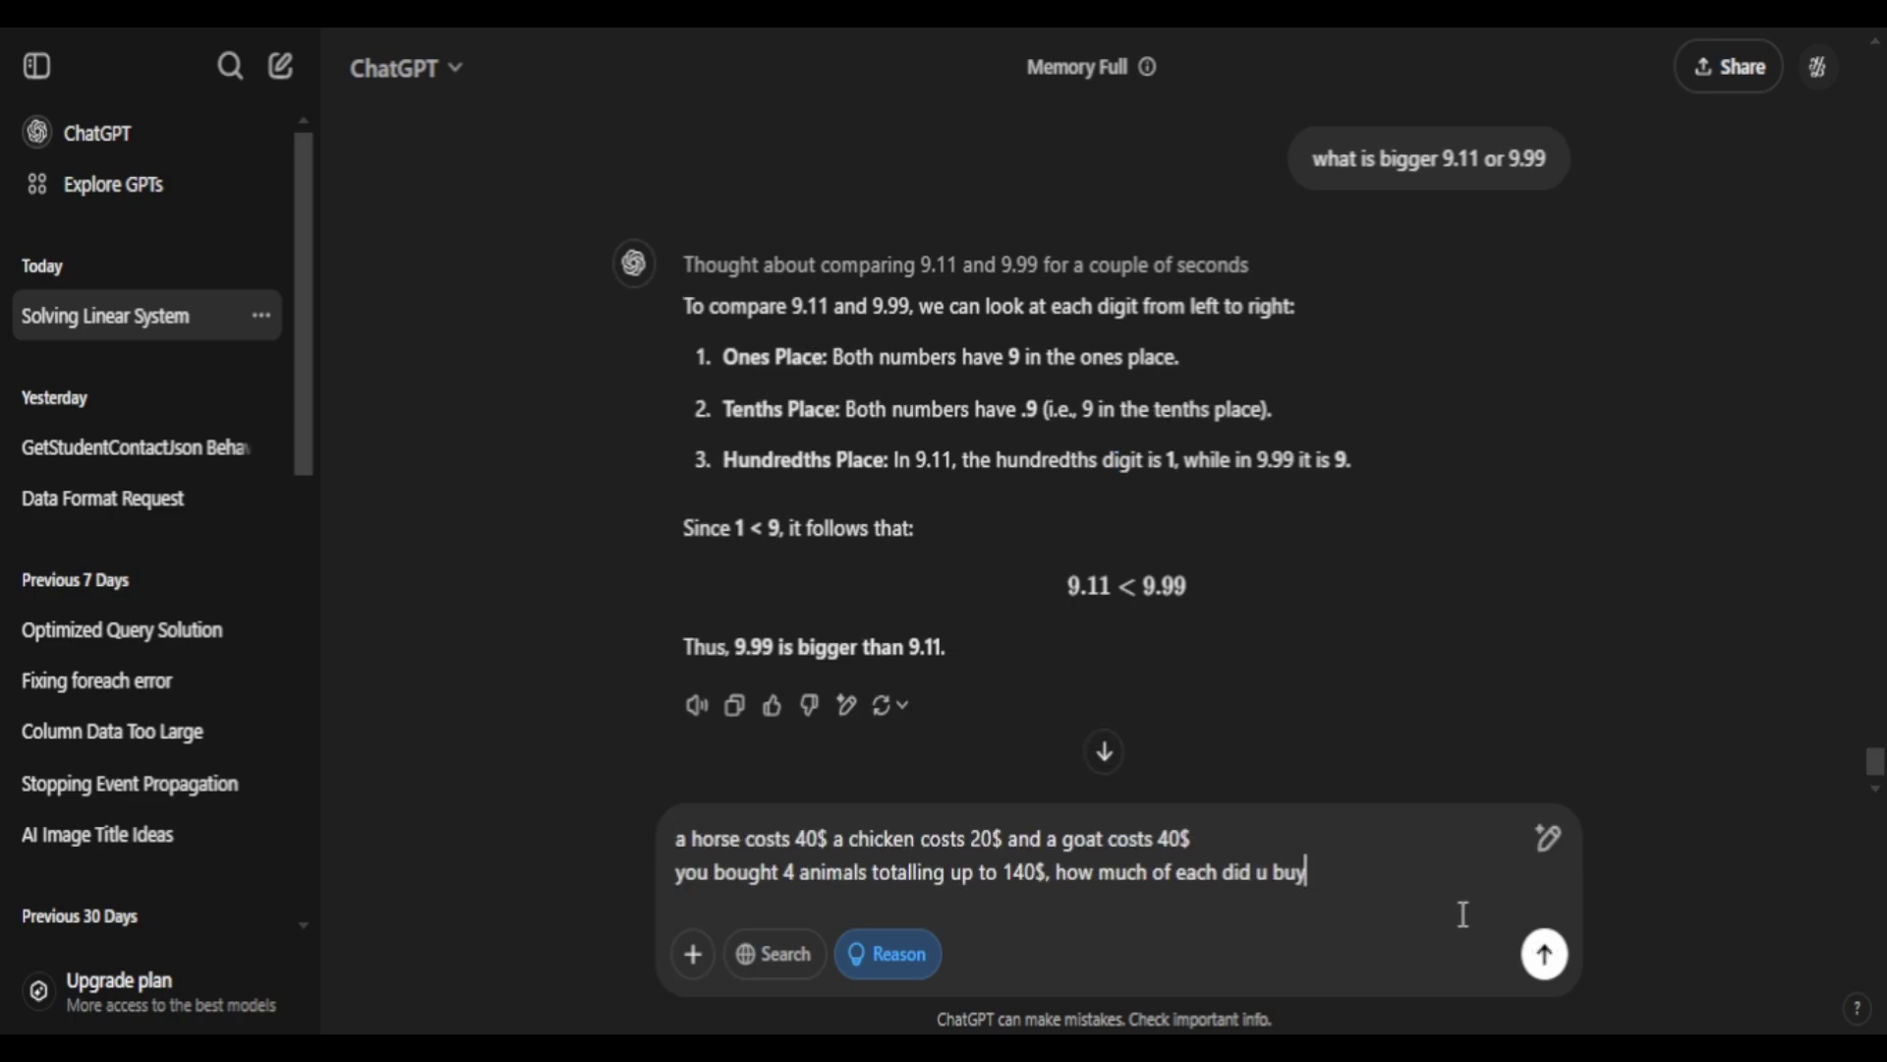
key("Return")
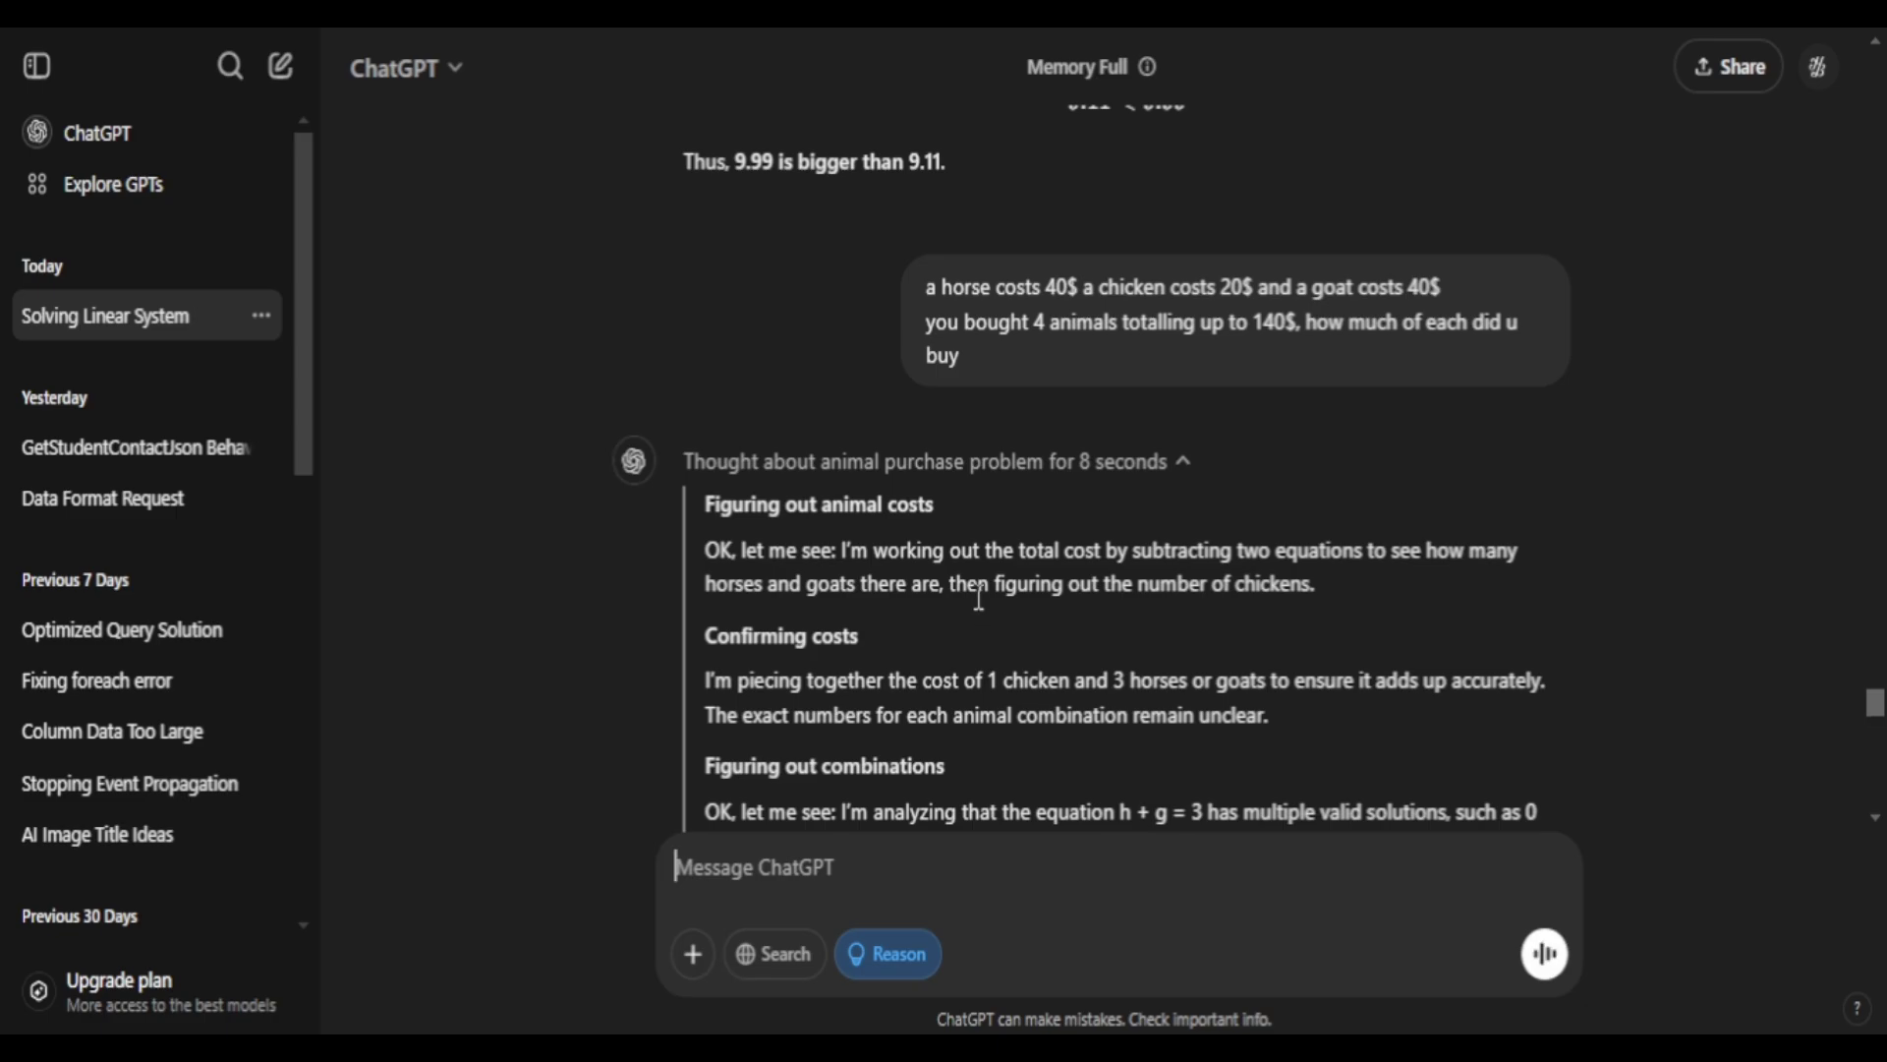
scroll(1105, 598, "down", 15)
scroll(1119, 580, "up", 18)
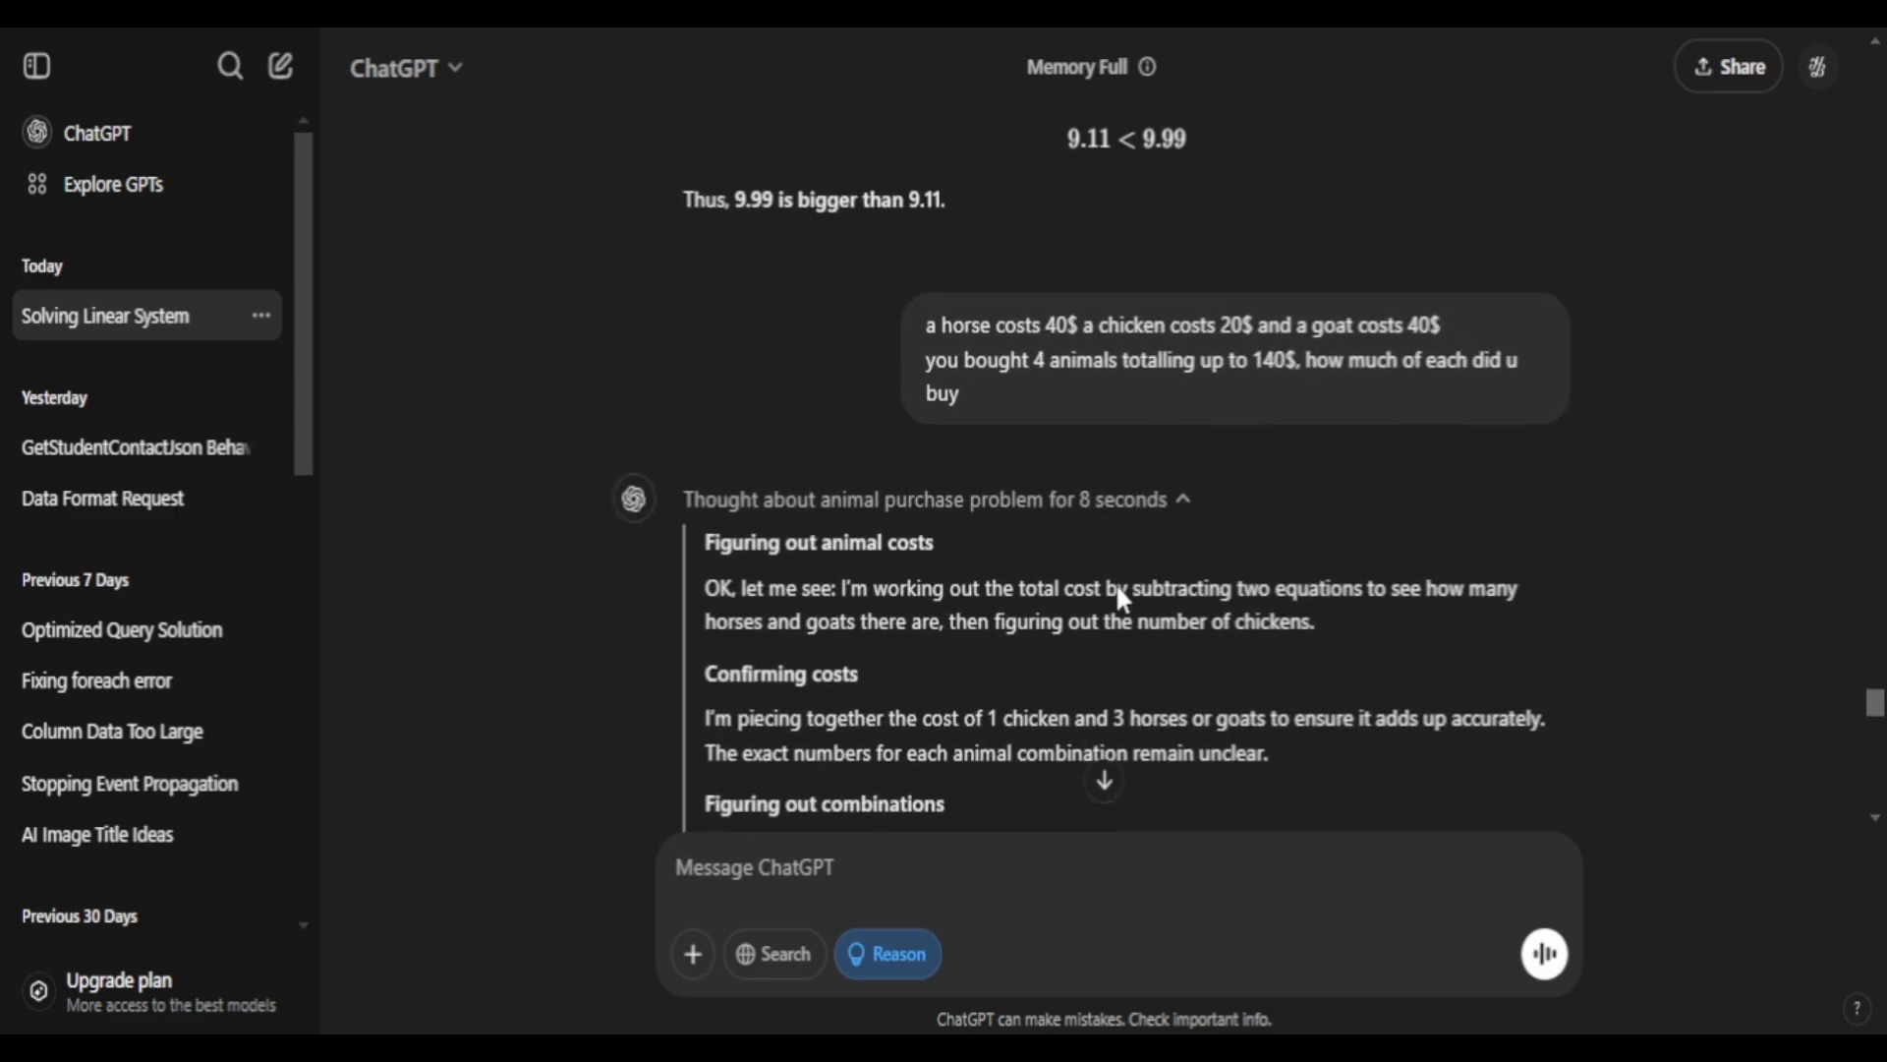
scroll(1116, 582, "down", 1)
scroll(804, 596, "down", 3)
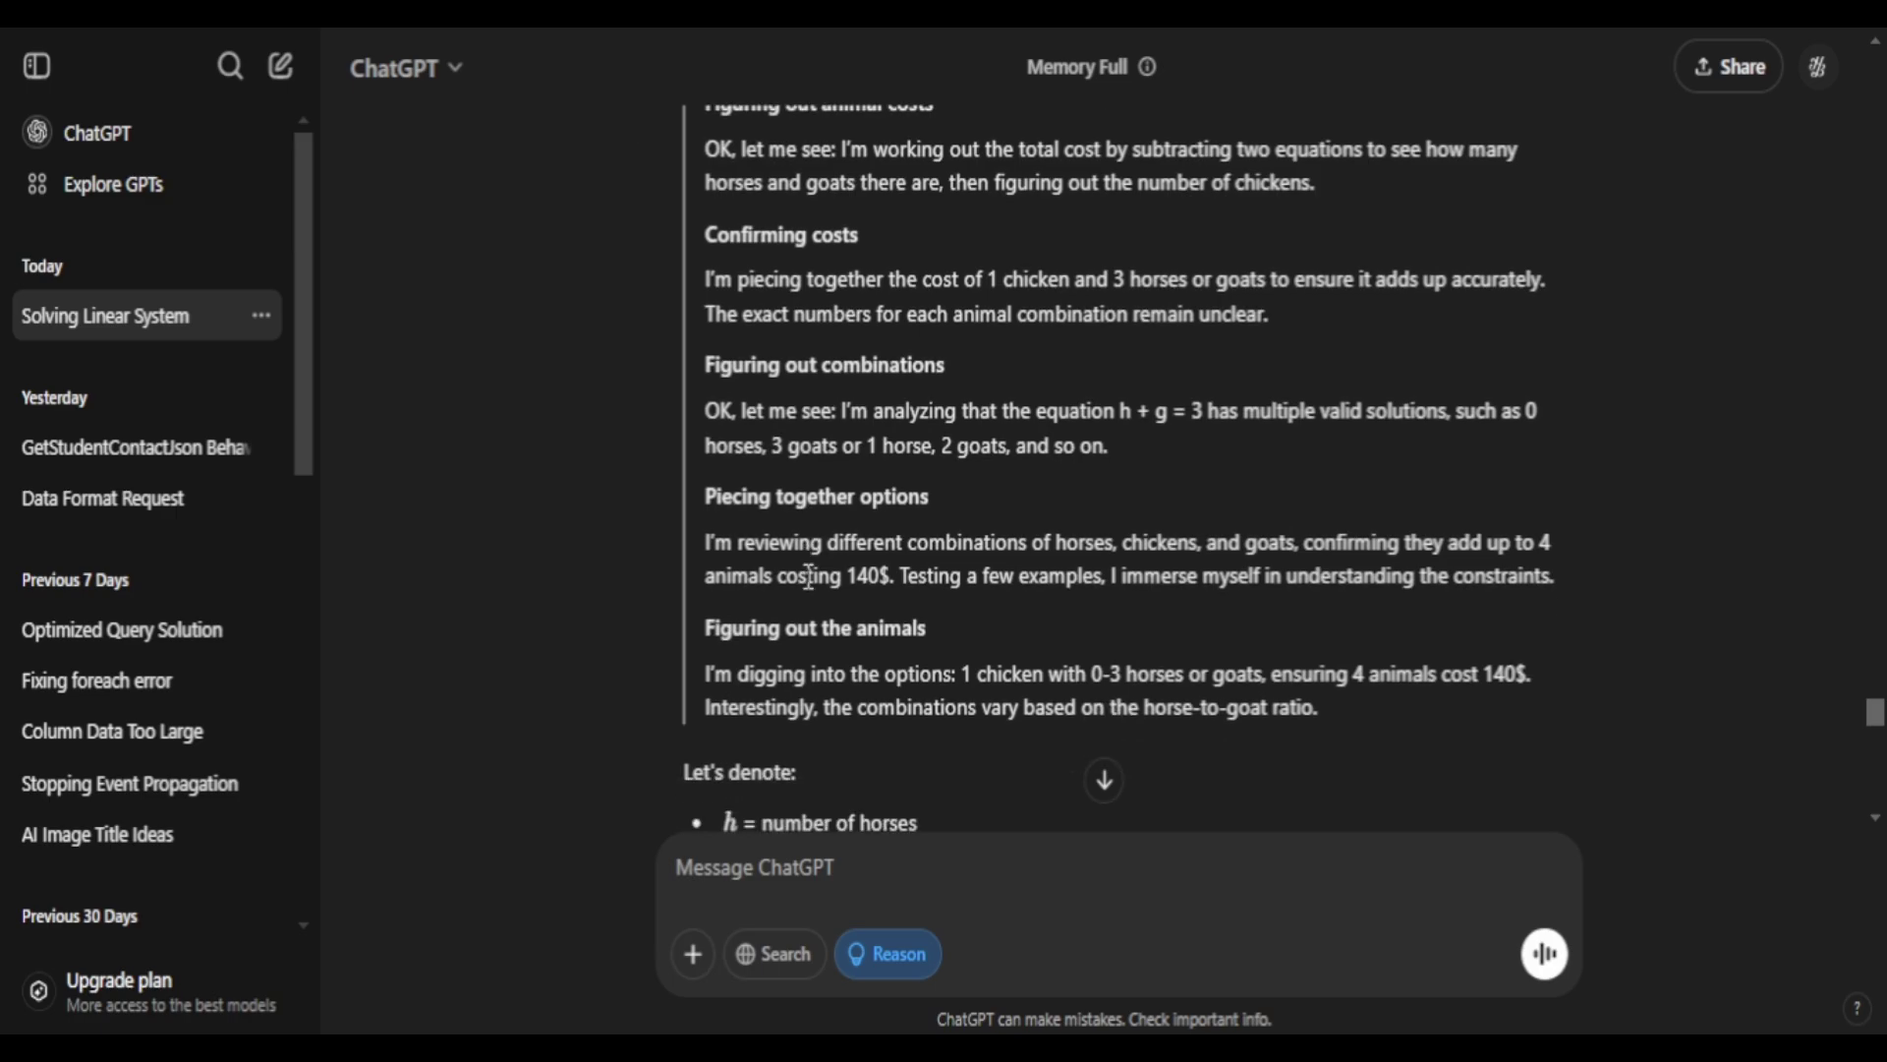
scroll(845, 568, "down", 3)
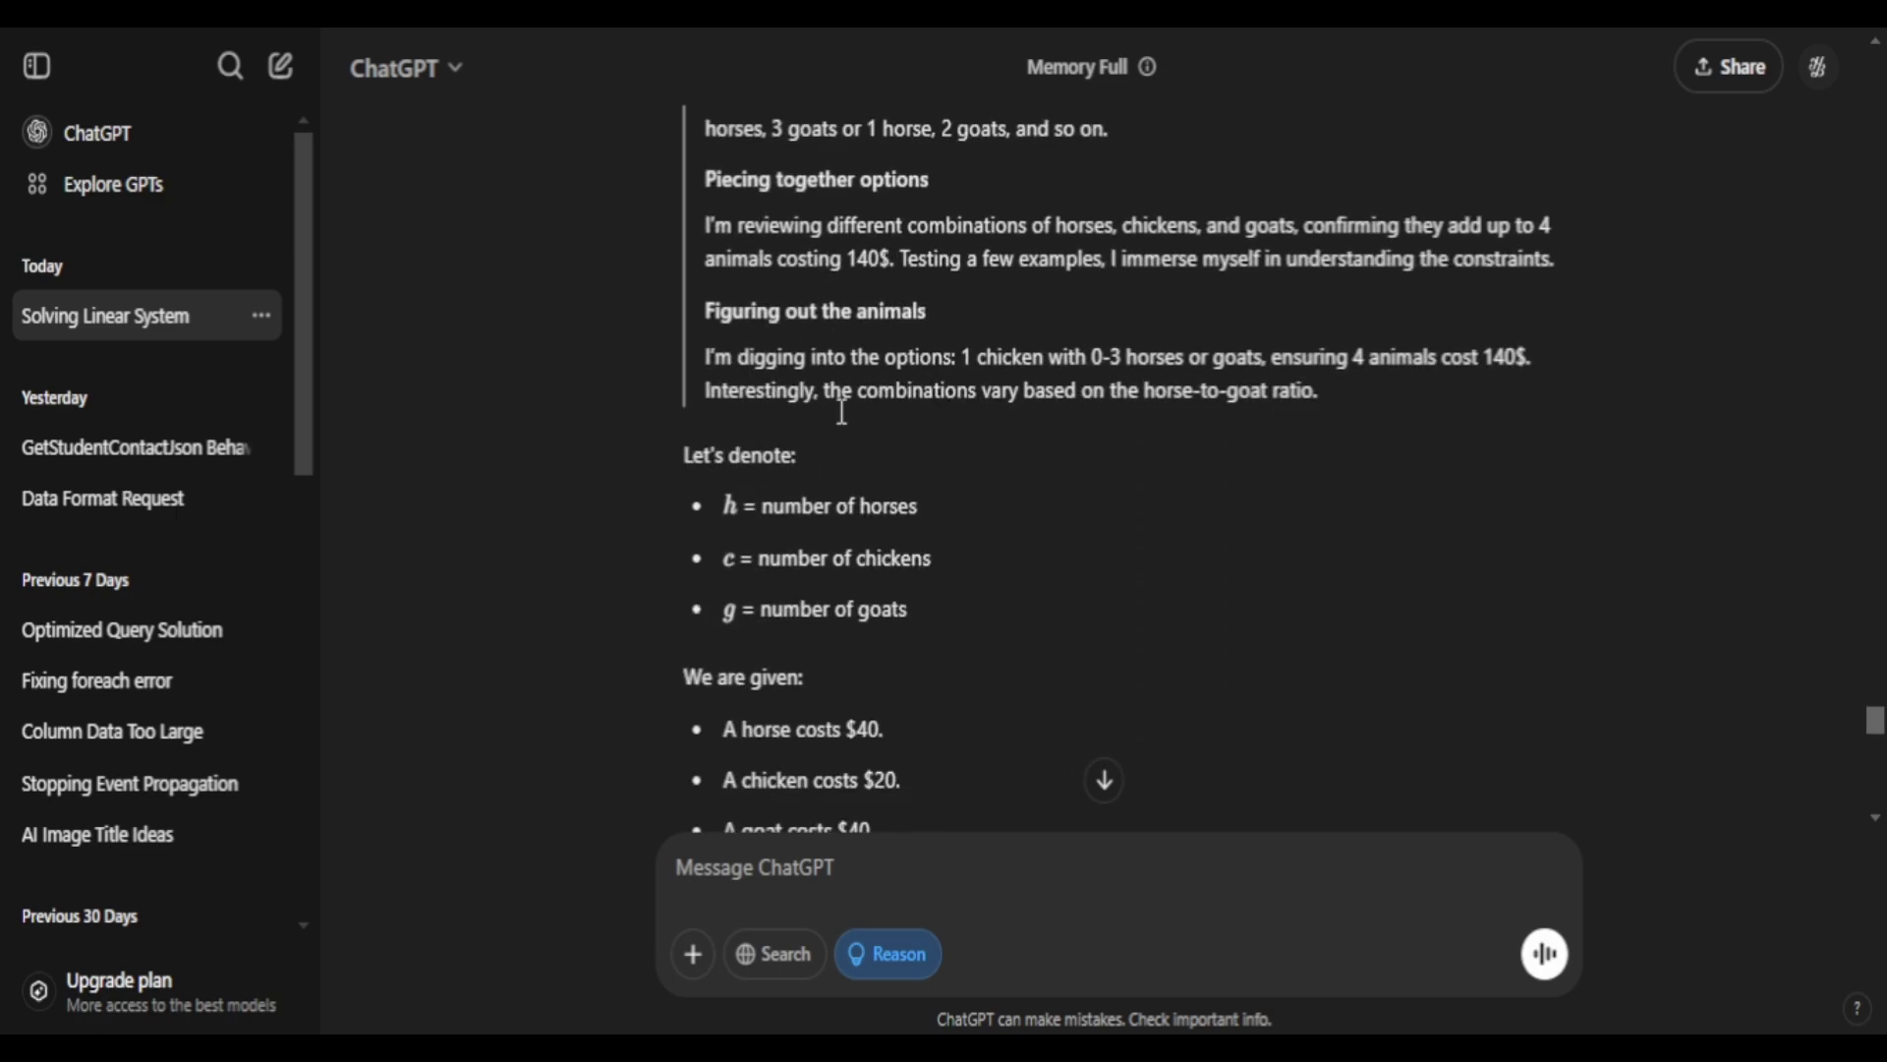
scroll(842, 411, "down", 9)
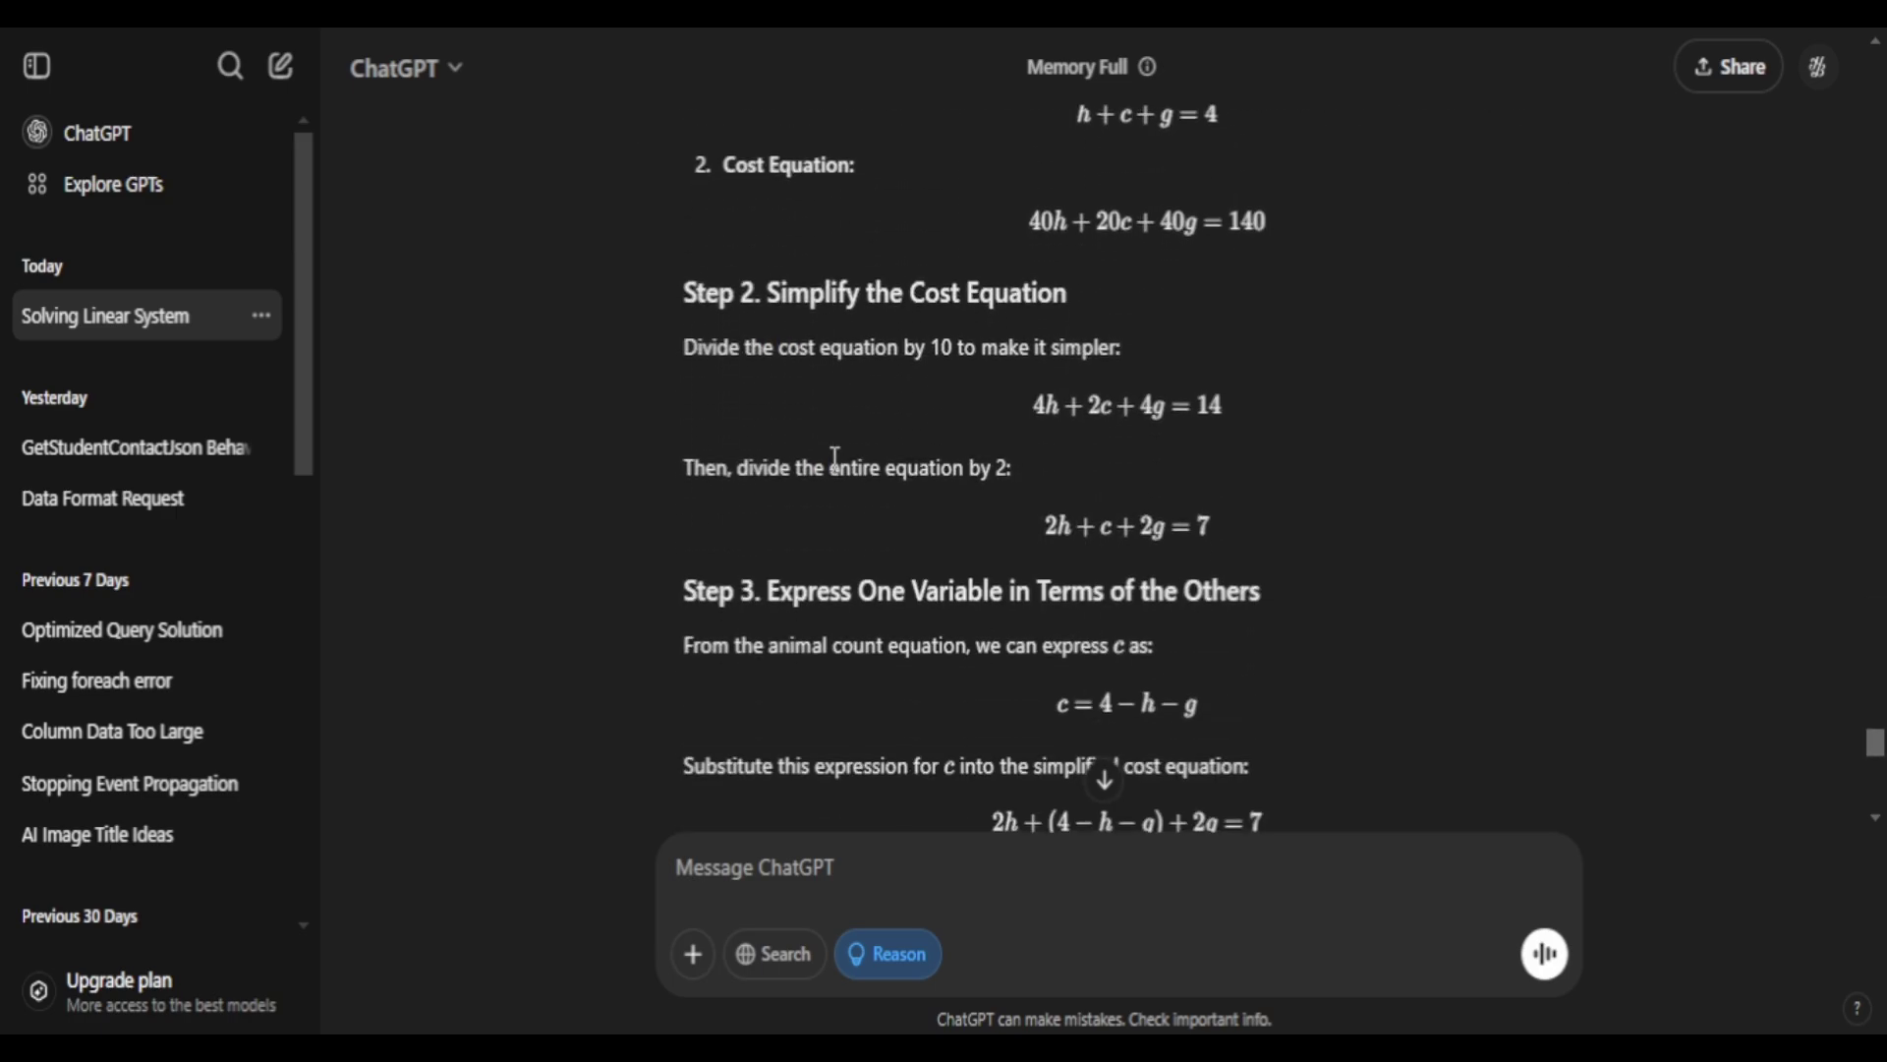
scroll(836, 458, "down", 10)
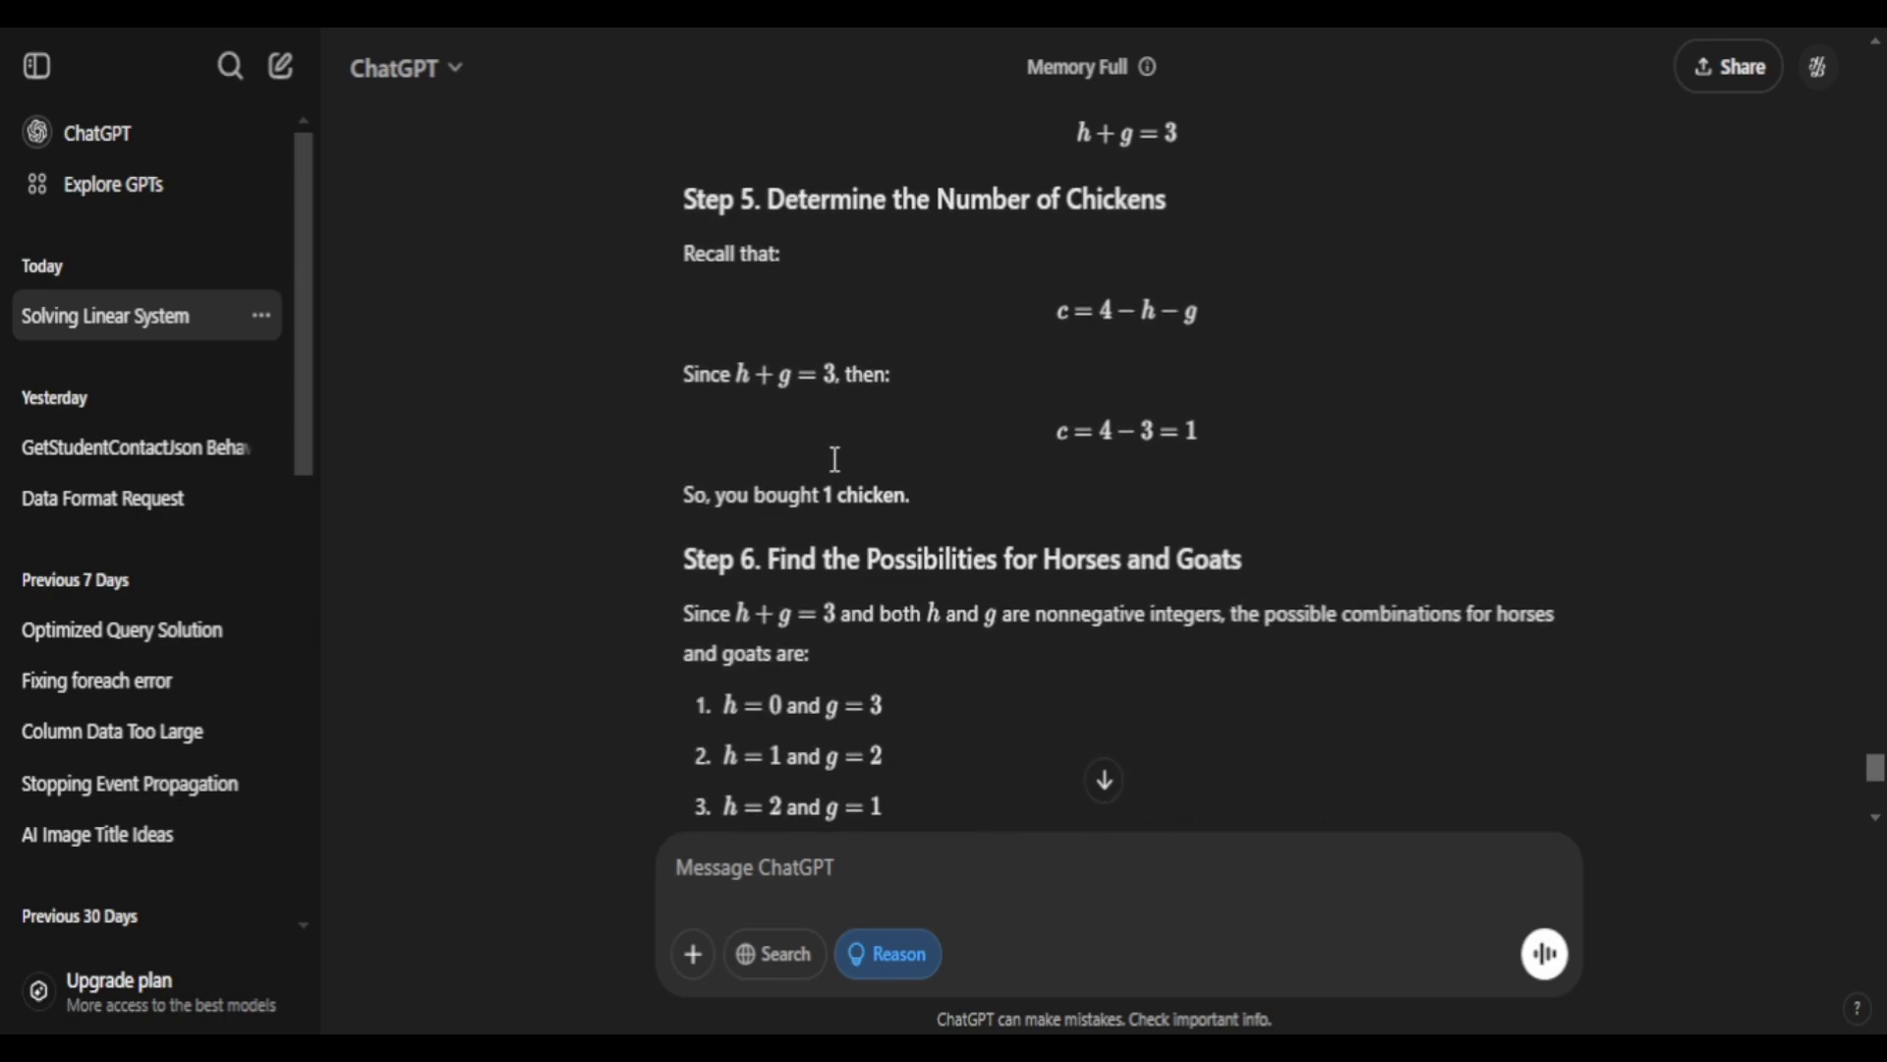
scroll(836, 460, "down", 10)
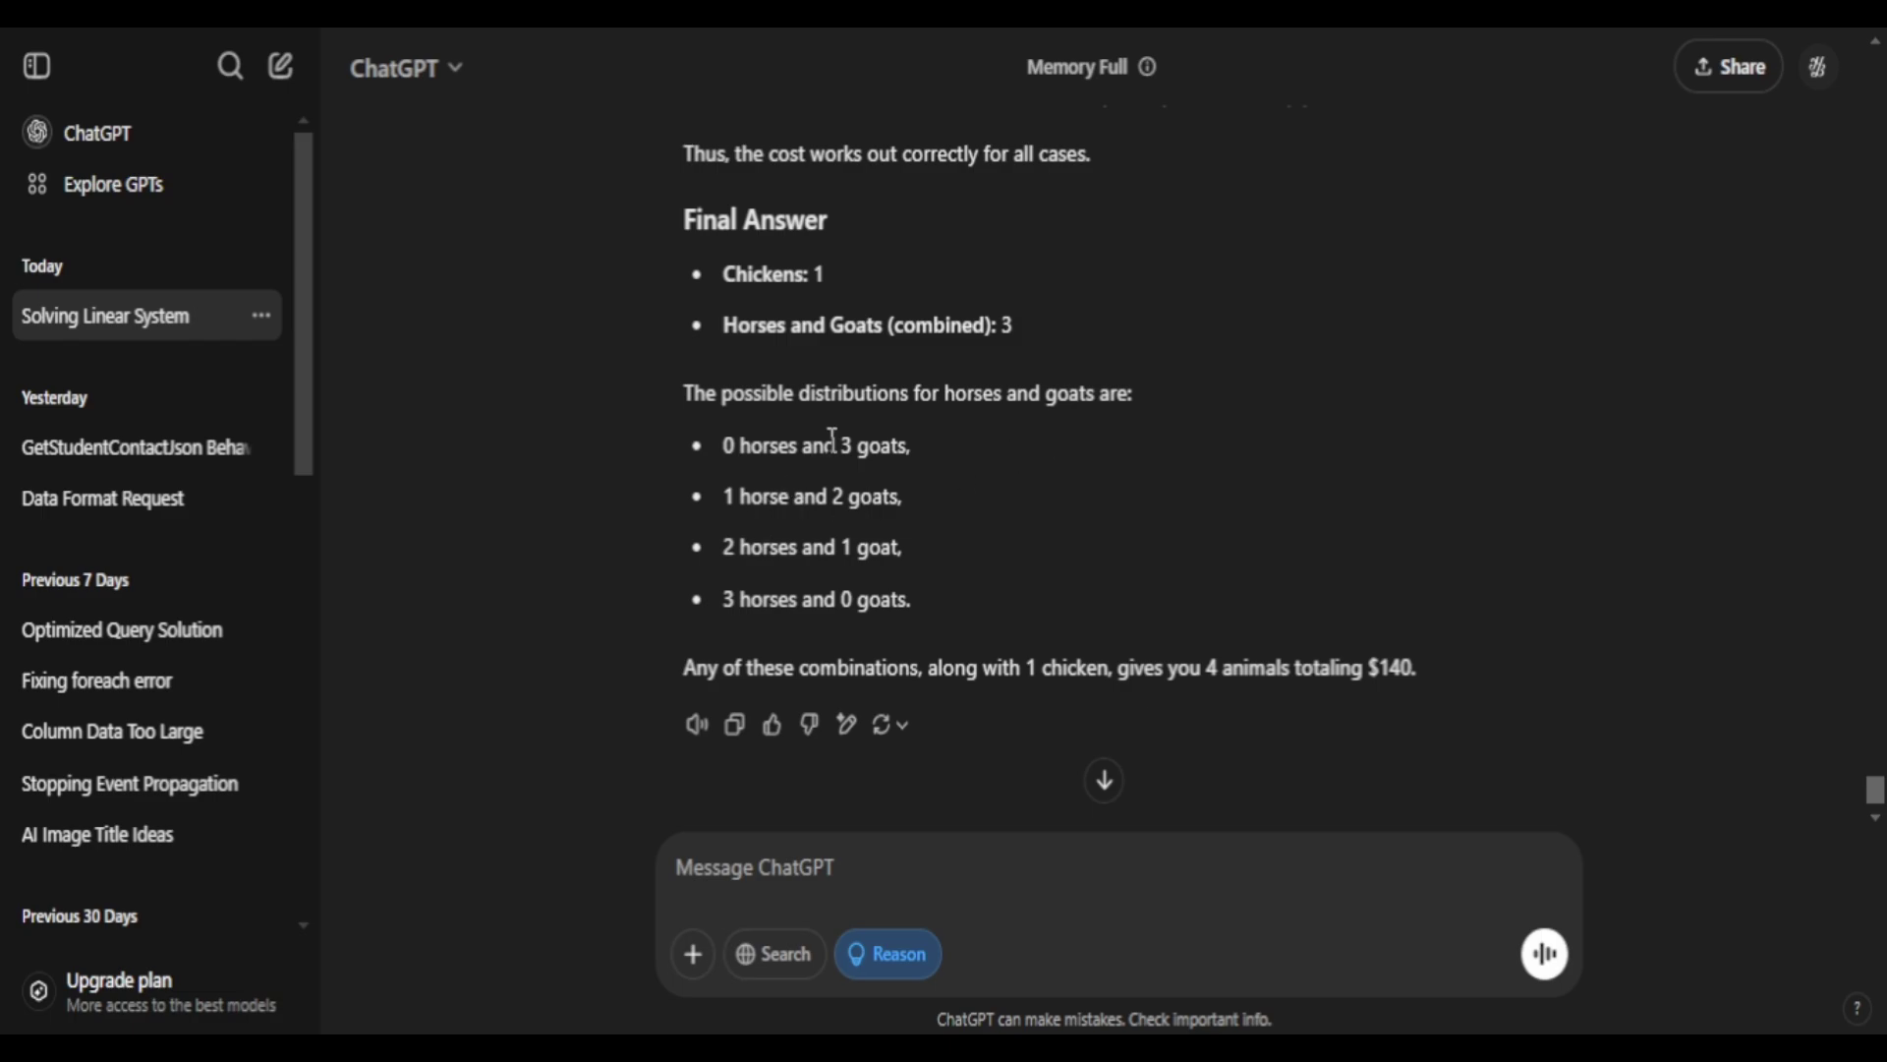
- Highlight the goat combinations in the final answer: 1 chicken plus 3 horses or goats
left_click_drag(836, 445, 920, 438)
left_click(853, 488)
left_click_drag(831, 497, 899, 599)
left_click(899, 547)
left_click(1153, 746)
scroll(1046, 546, "up", 20)
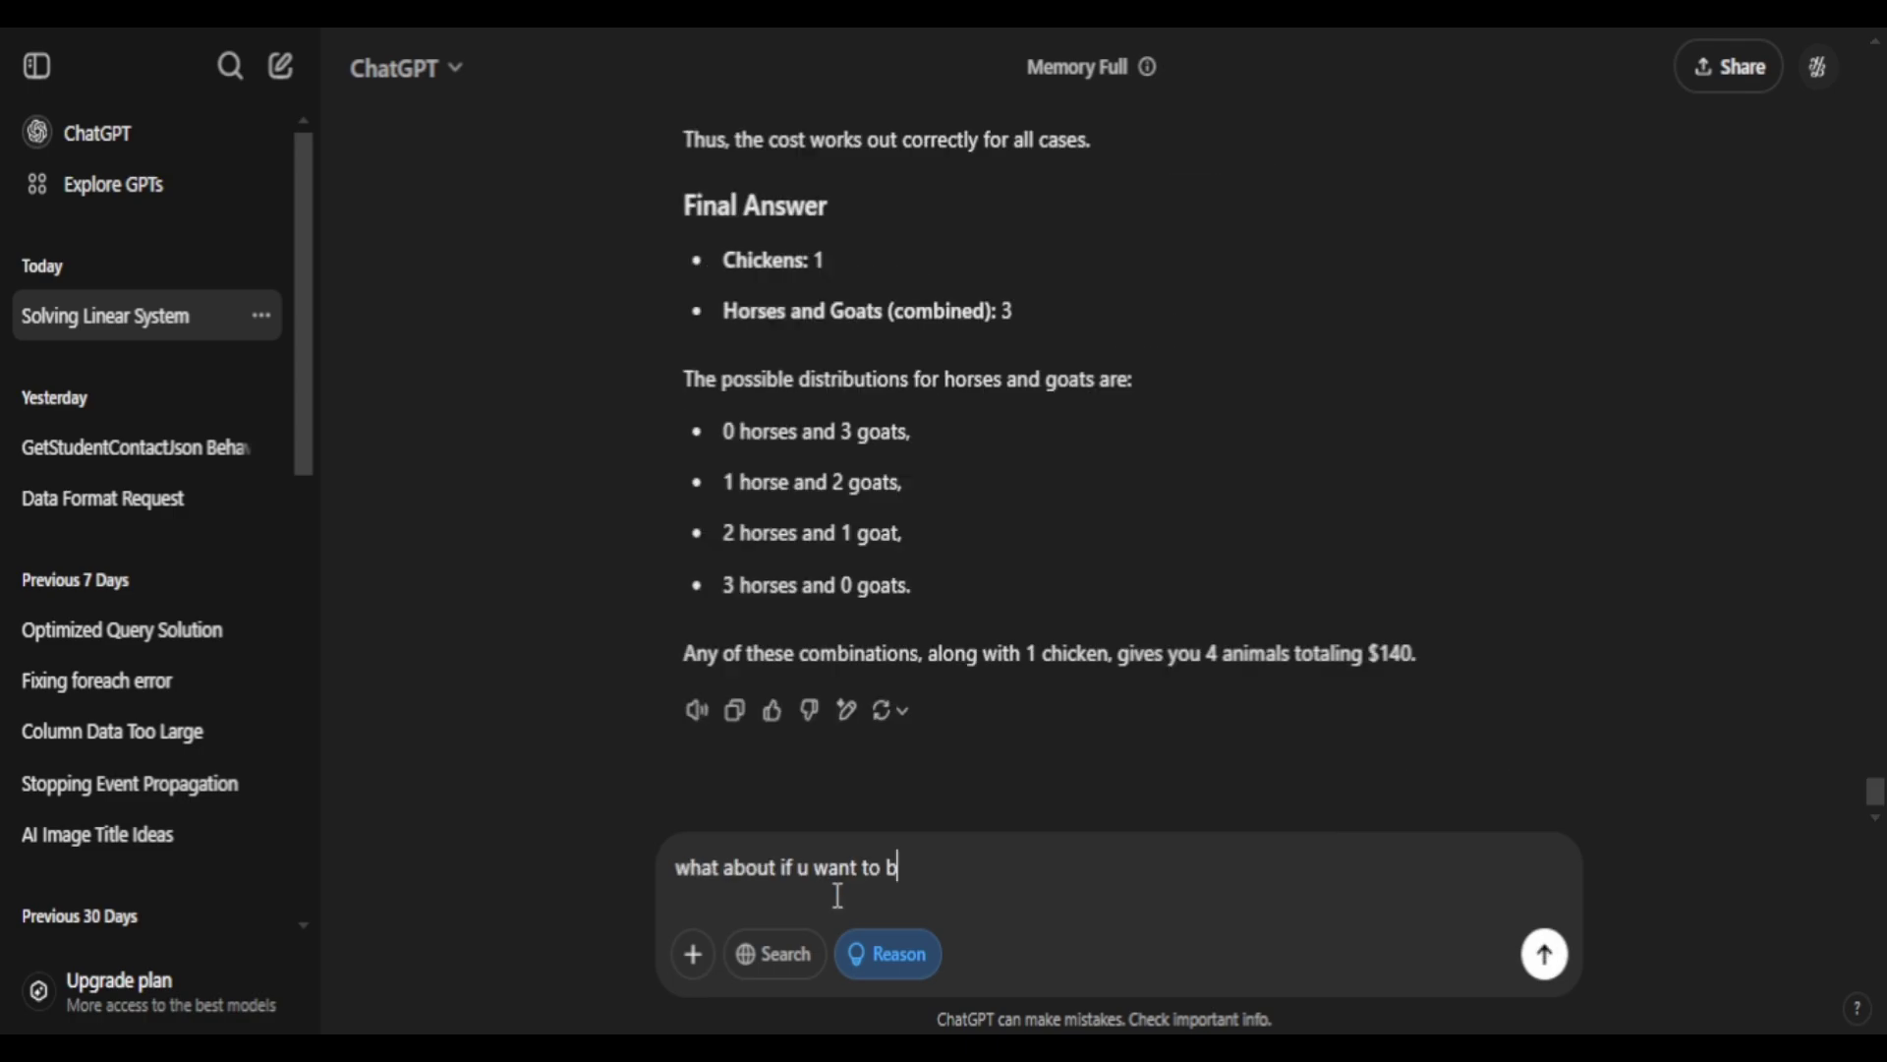
type("uy multiple chic")
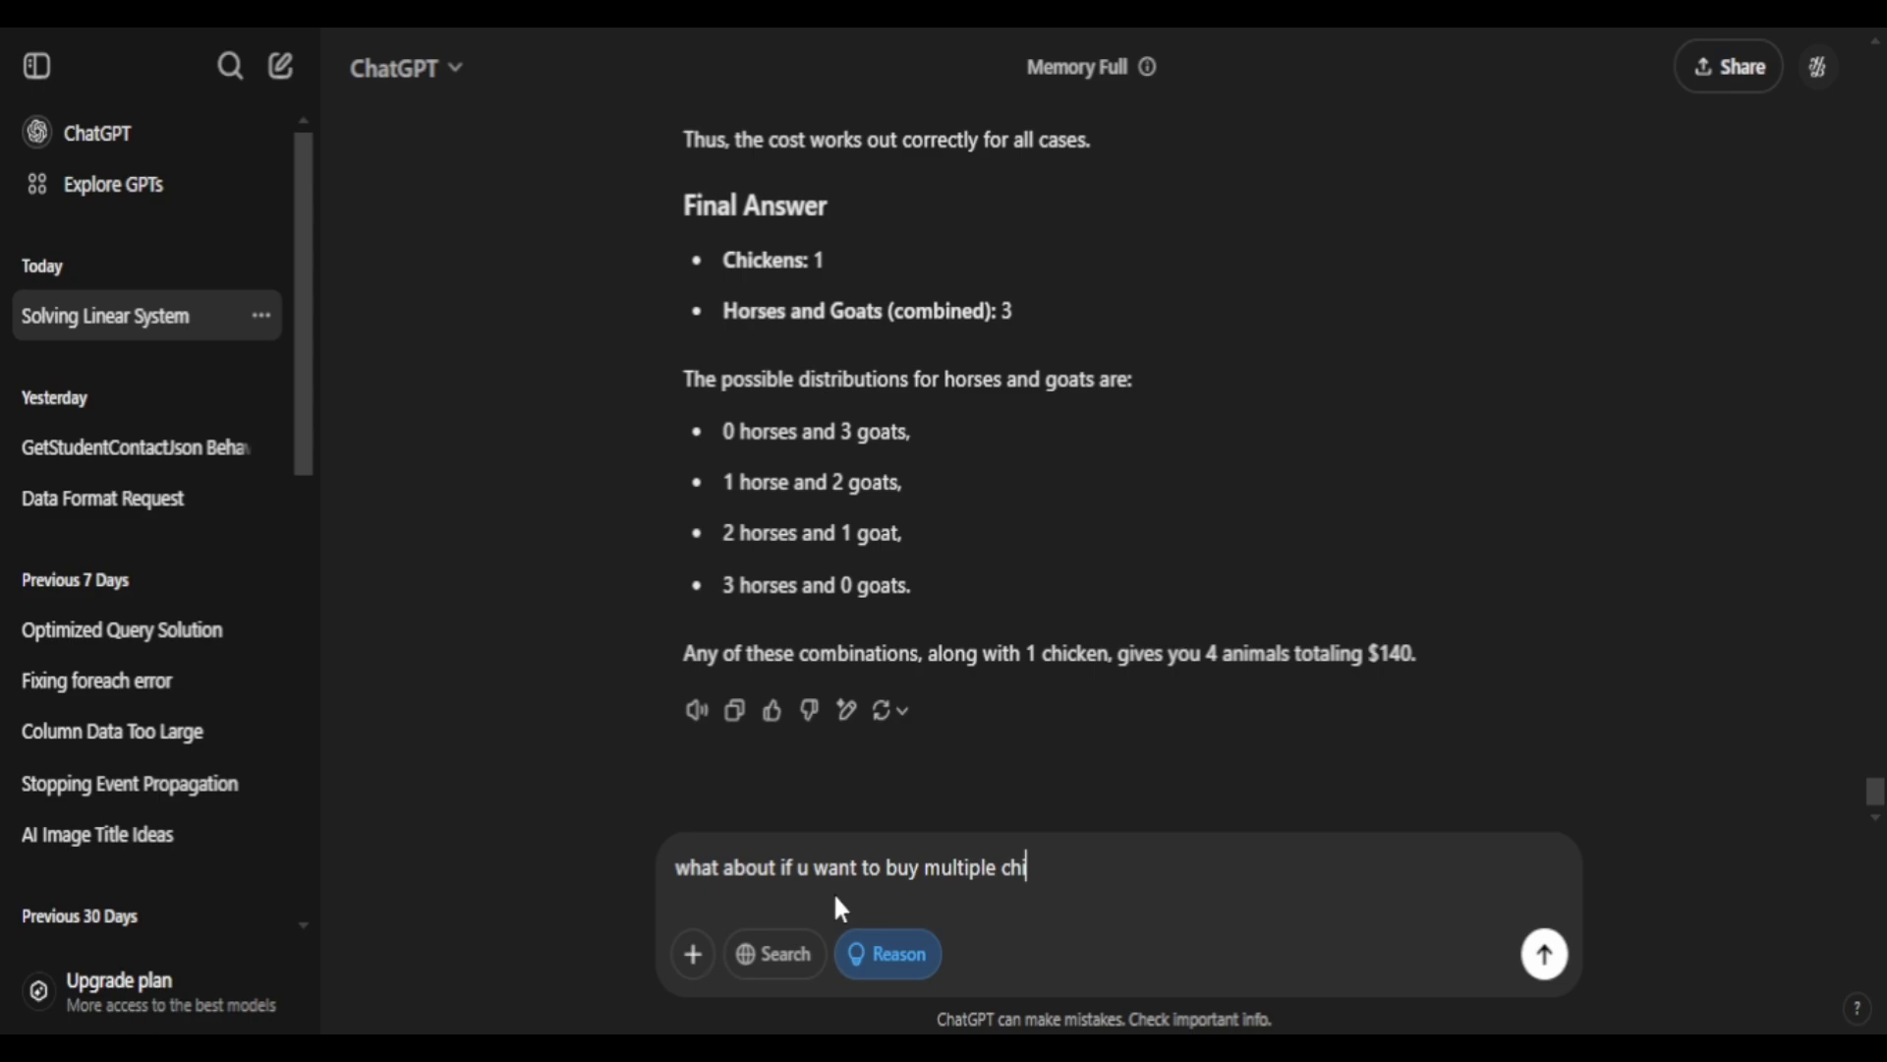
type("kens as well")
key("Return")
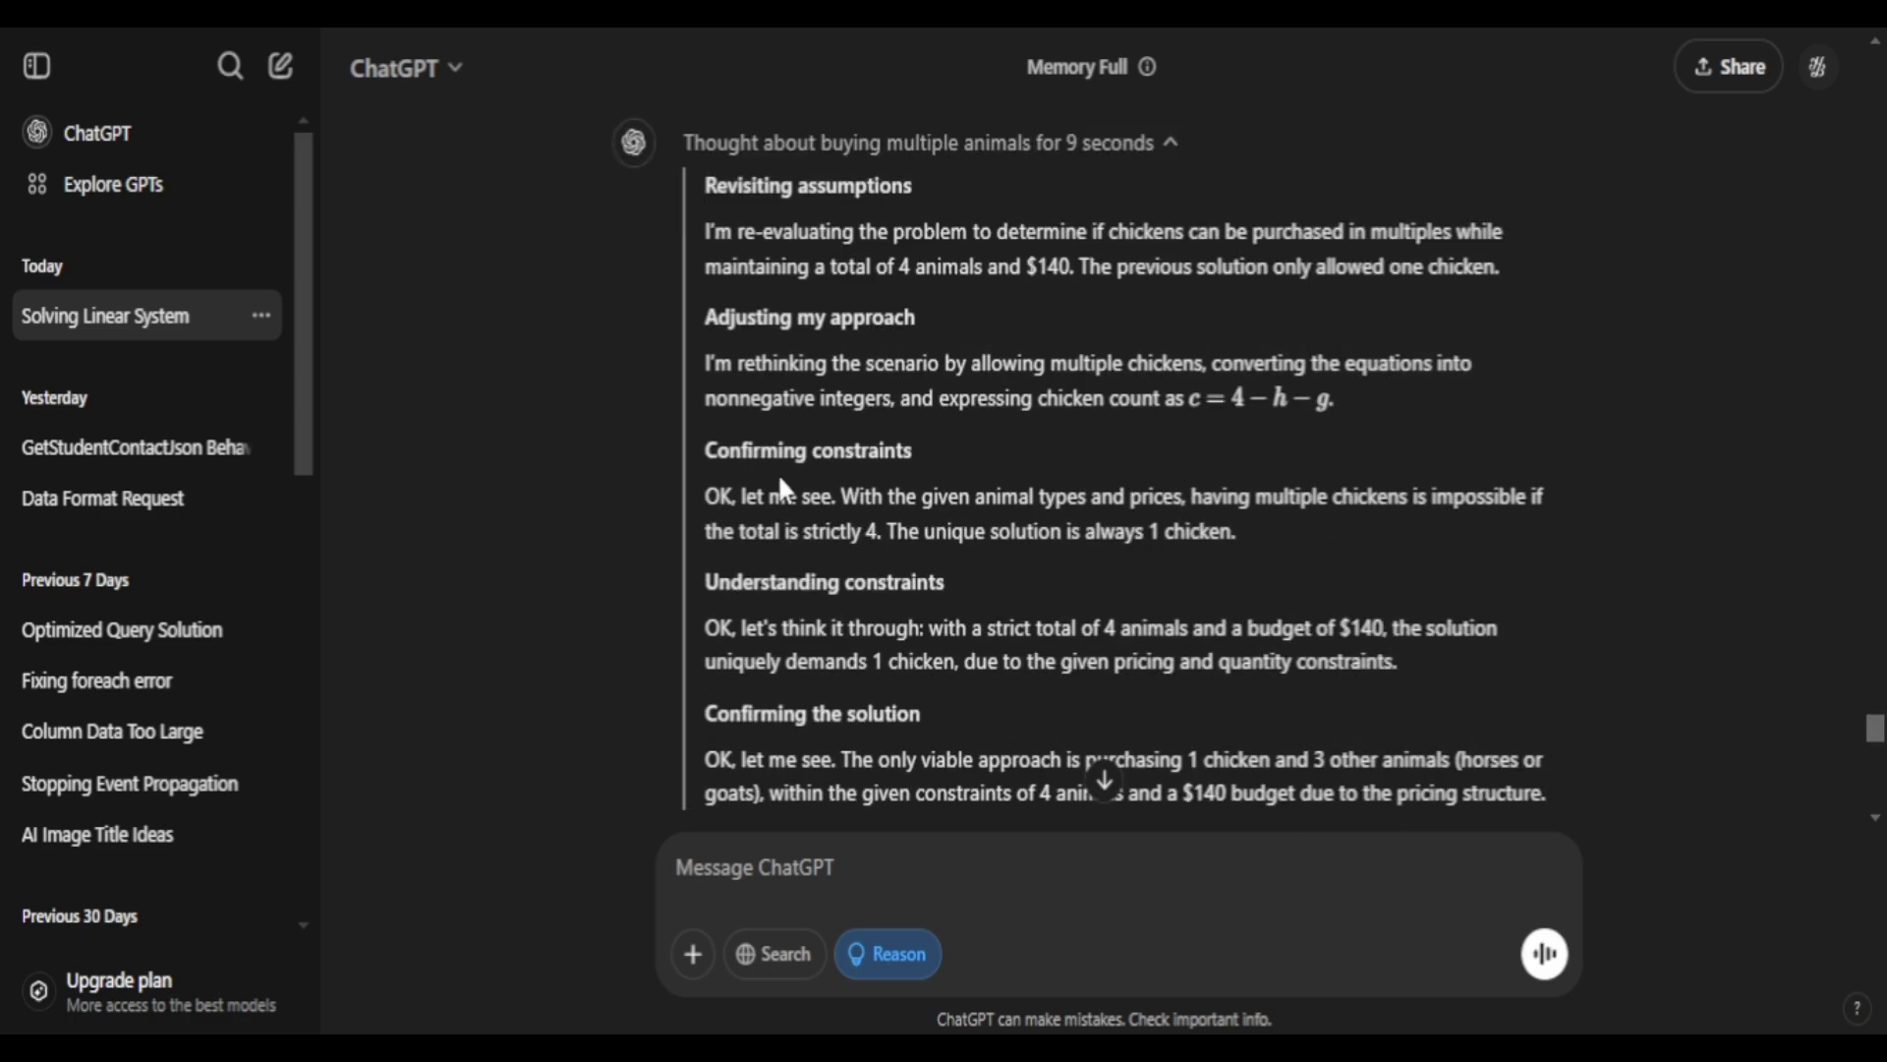
scroll(886, 401, "down", 10)
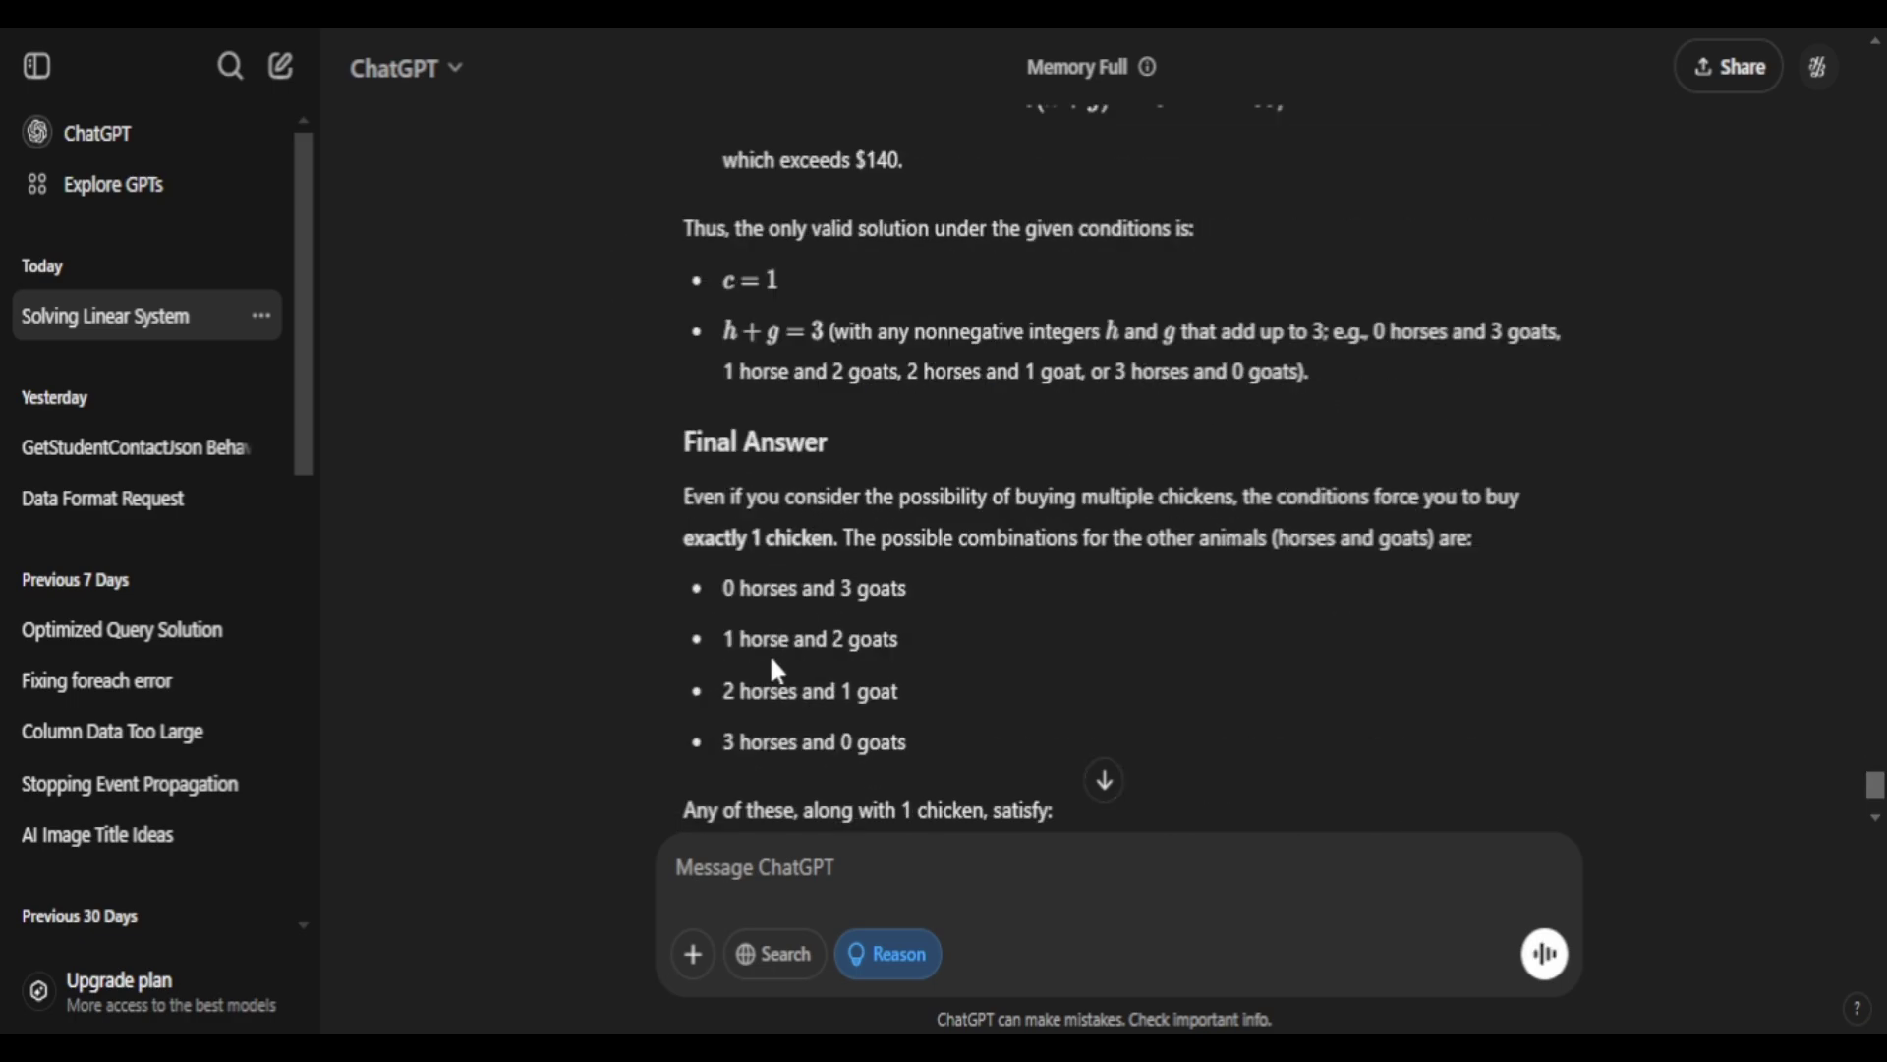
left_click_drag(784, 720, 842, 637)
left_click(798, 733)
left_click_drag(791, 733, 842, 740)
scroll(842, 752, "down", 2)
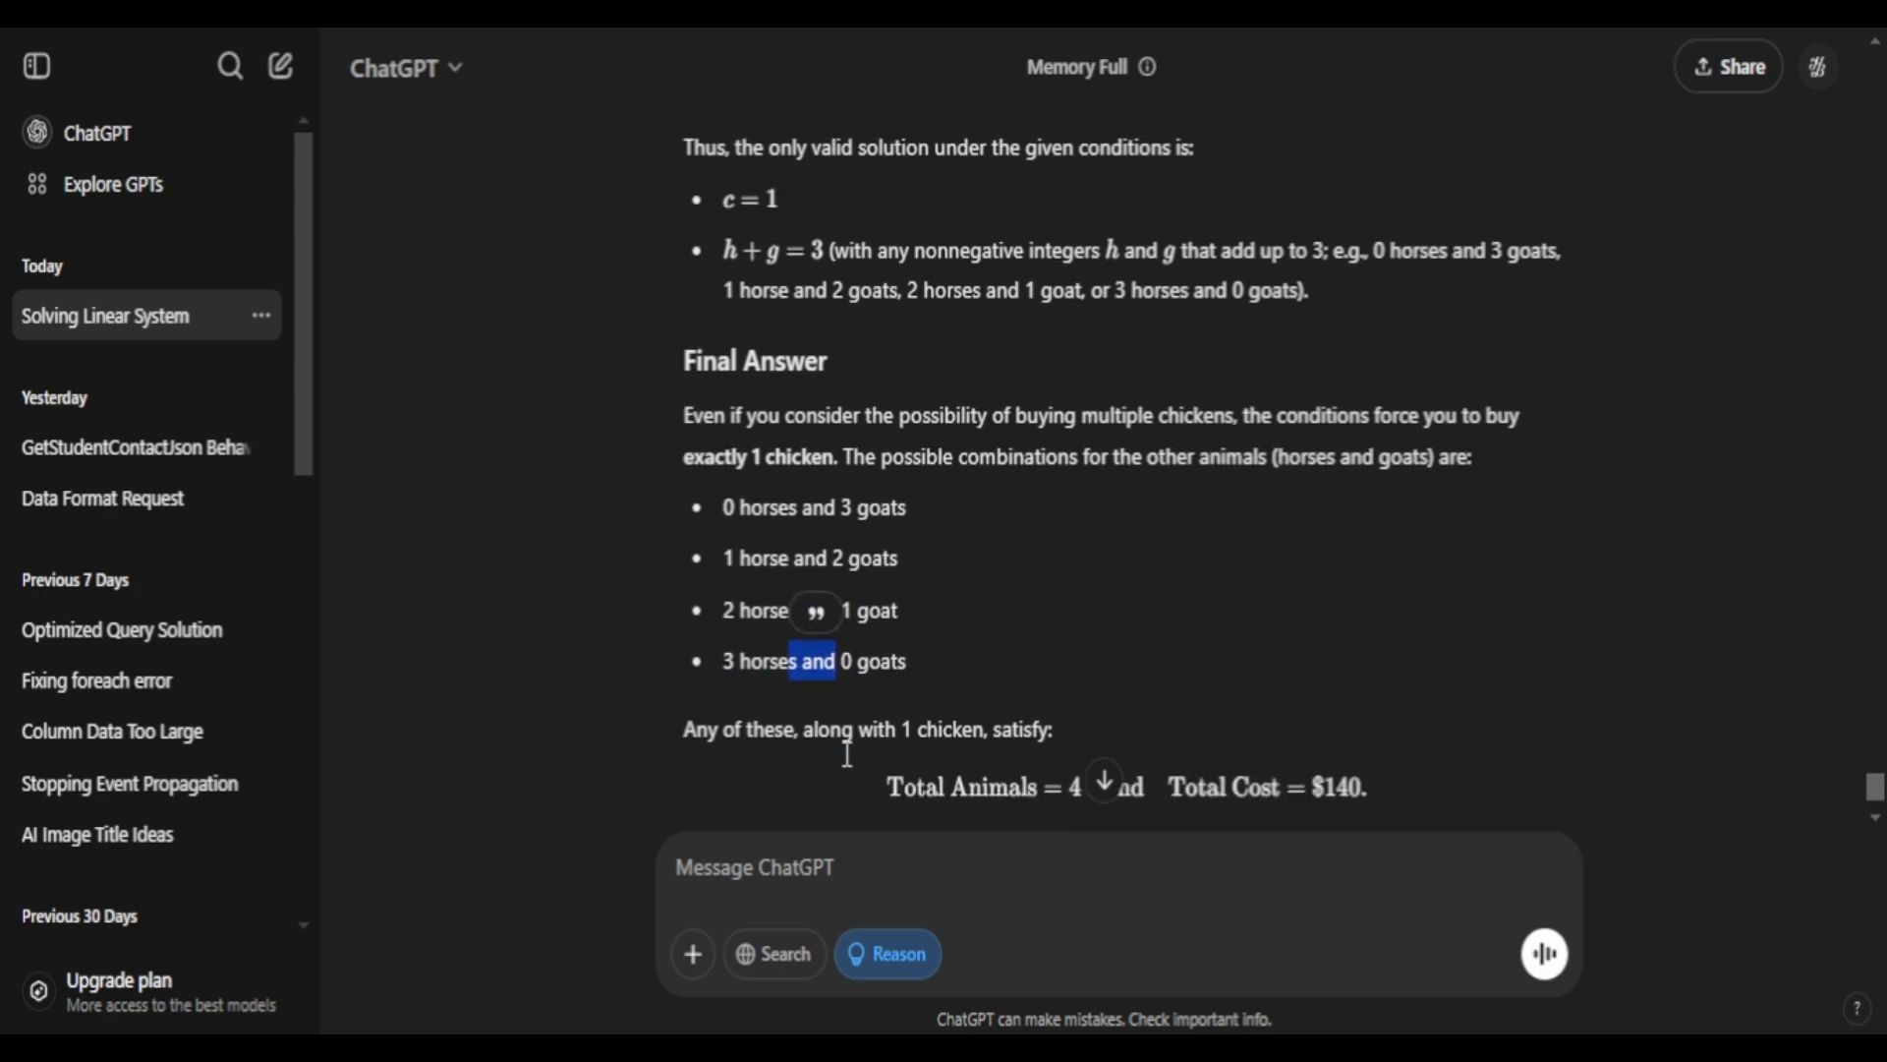
left_click(948, 678)
scroll(1026, 650, "down", 2)
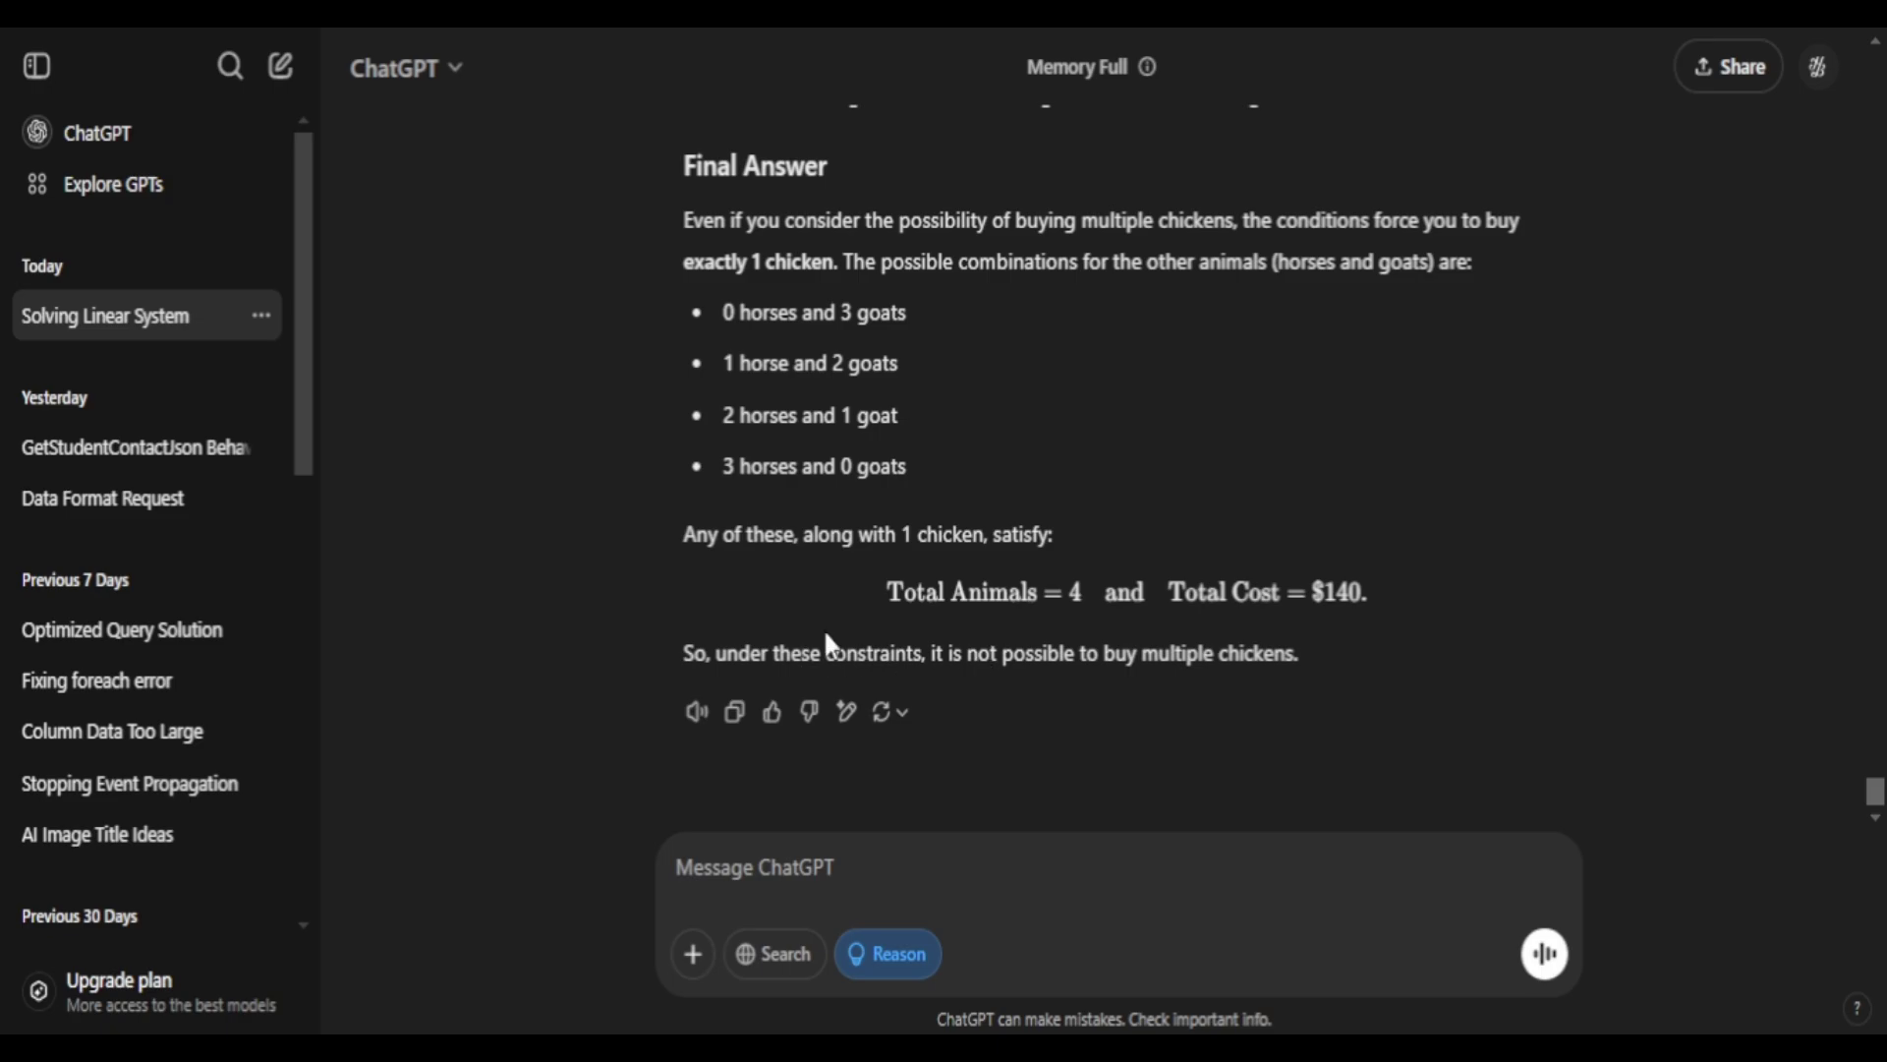
scroll(835, 629, "up", 15)
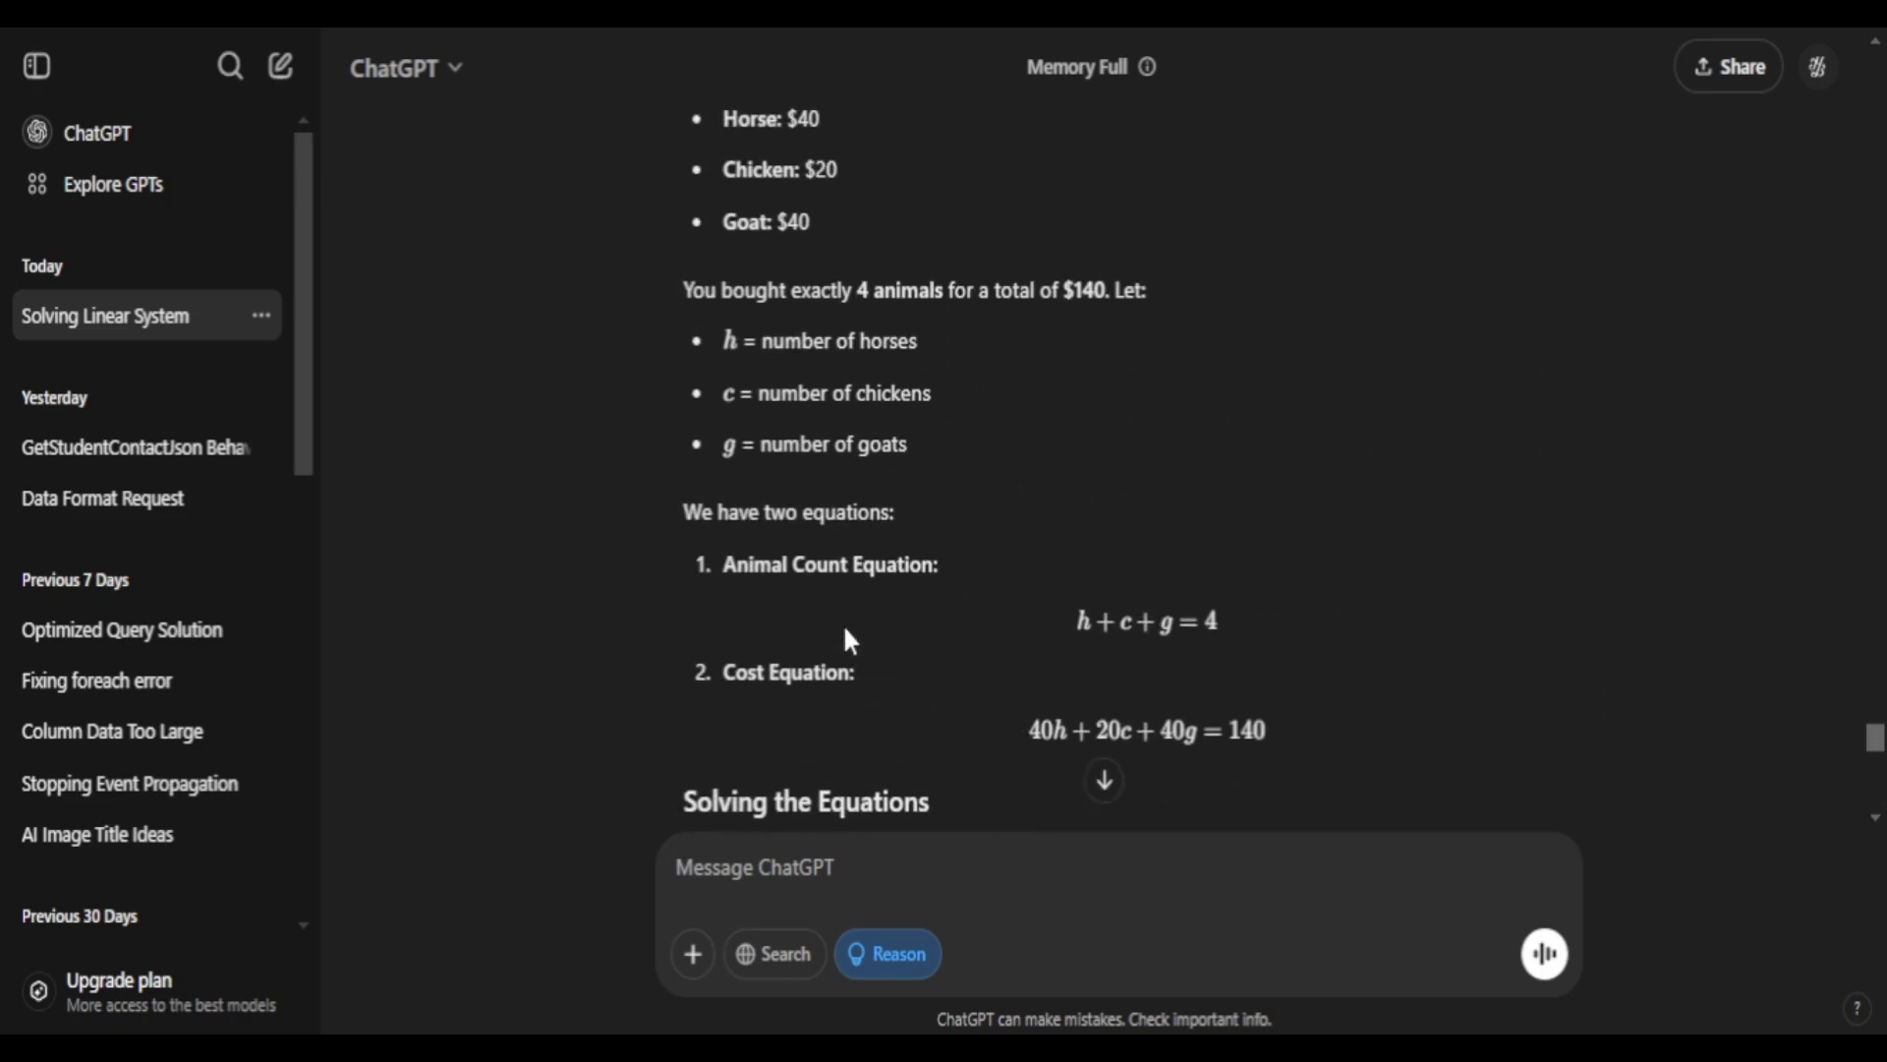
scroll(851, 641, "up", 20)
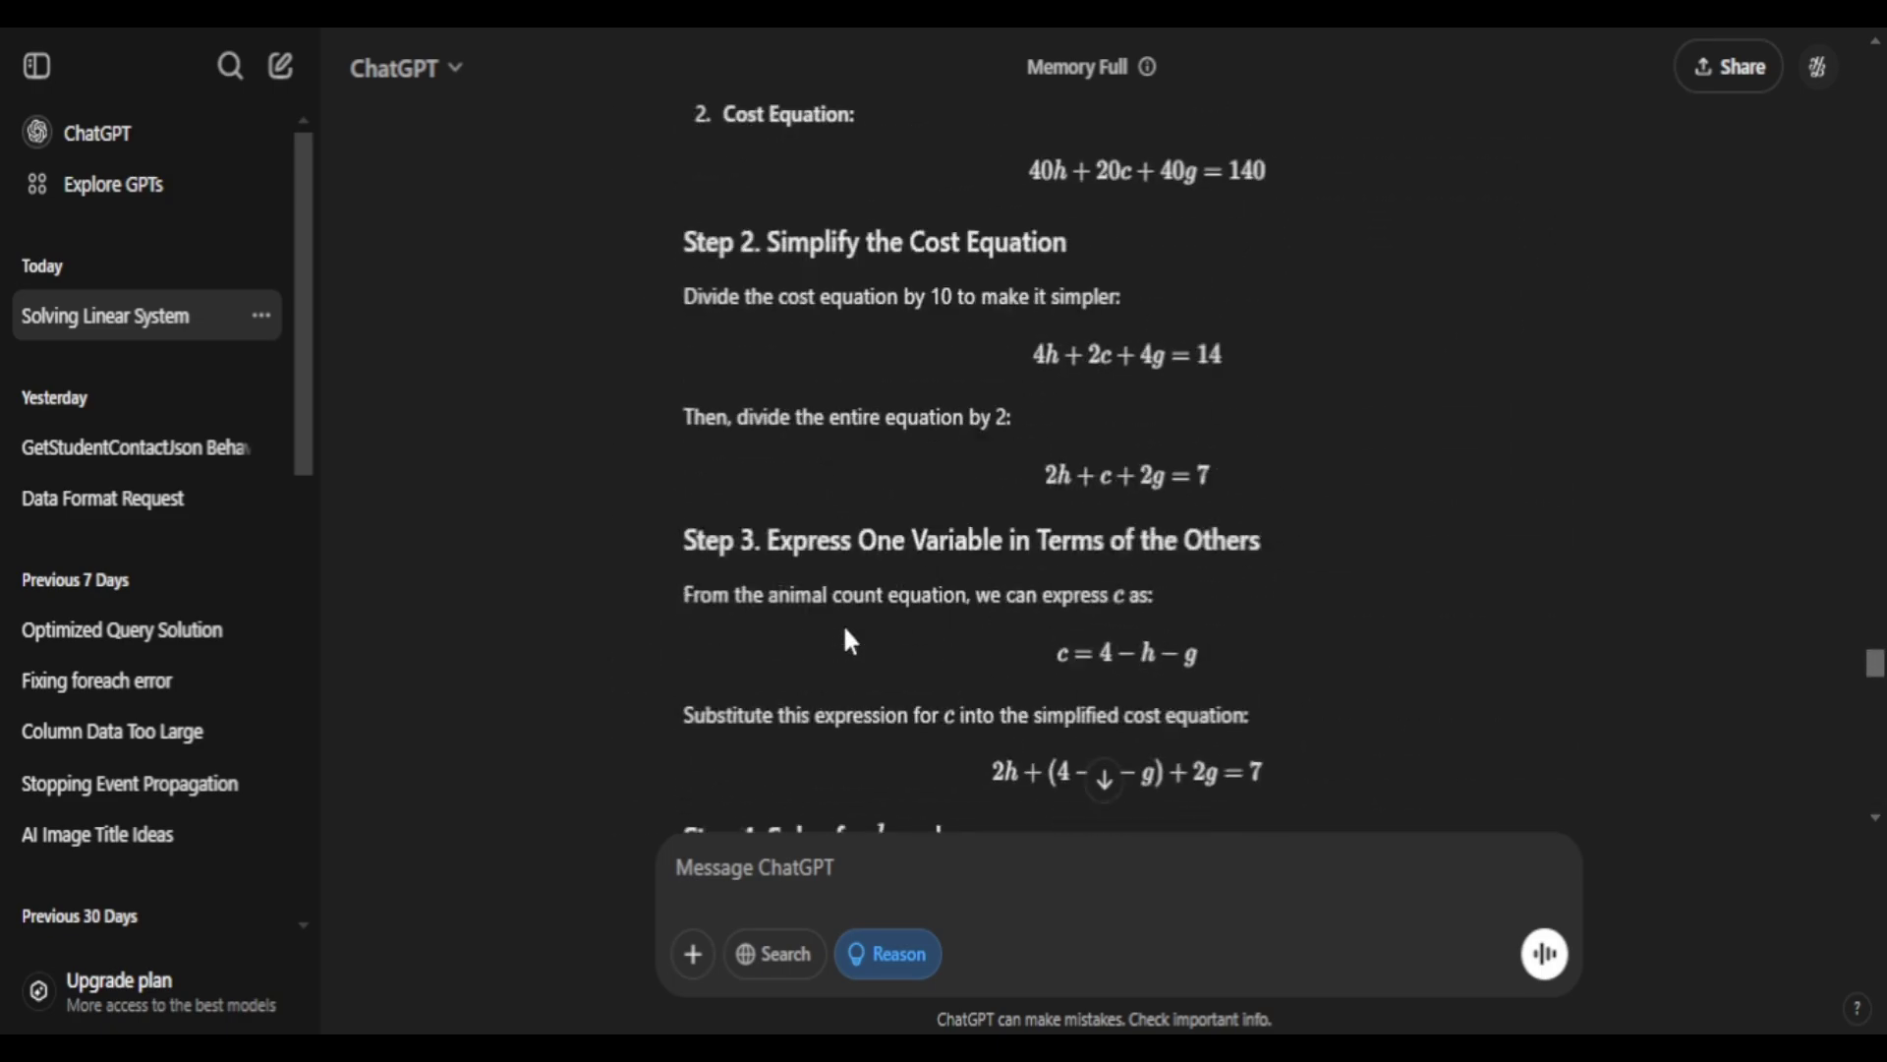
scroll(843, 629, "up", 10)
left_click(847, 852)
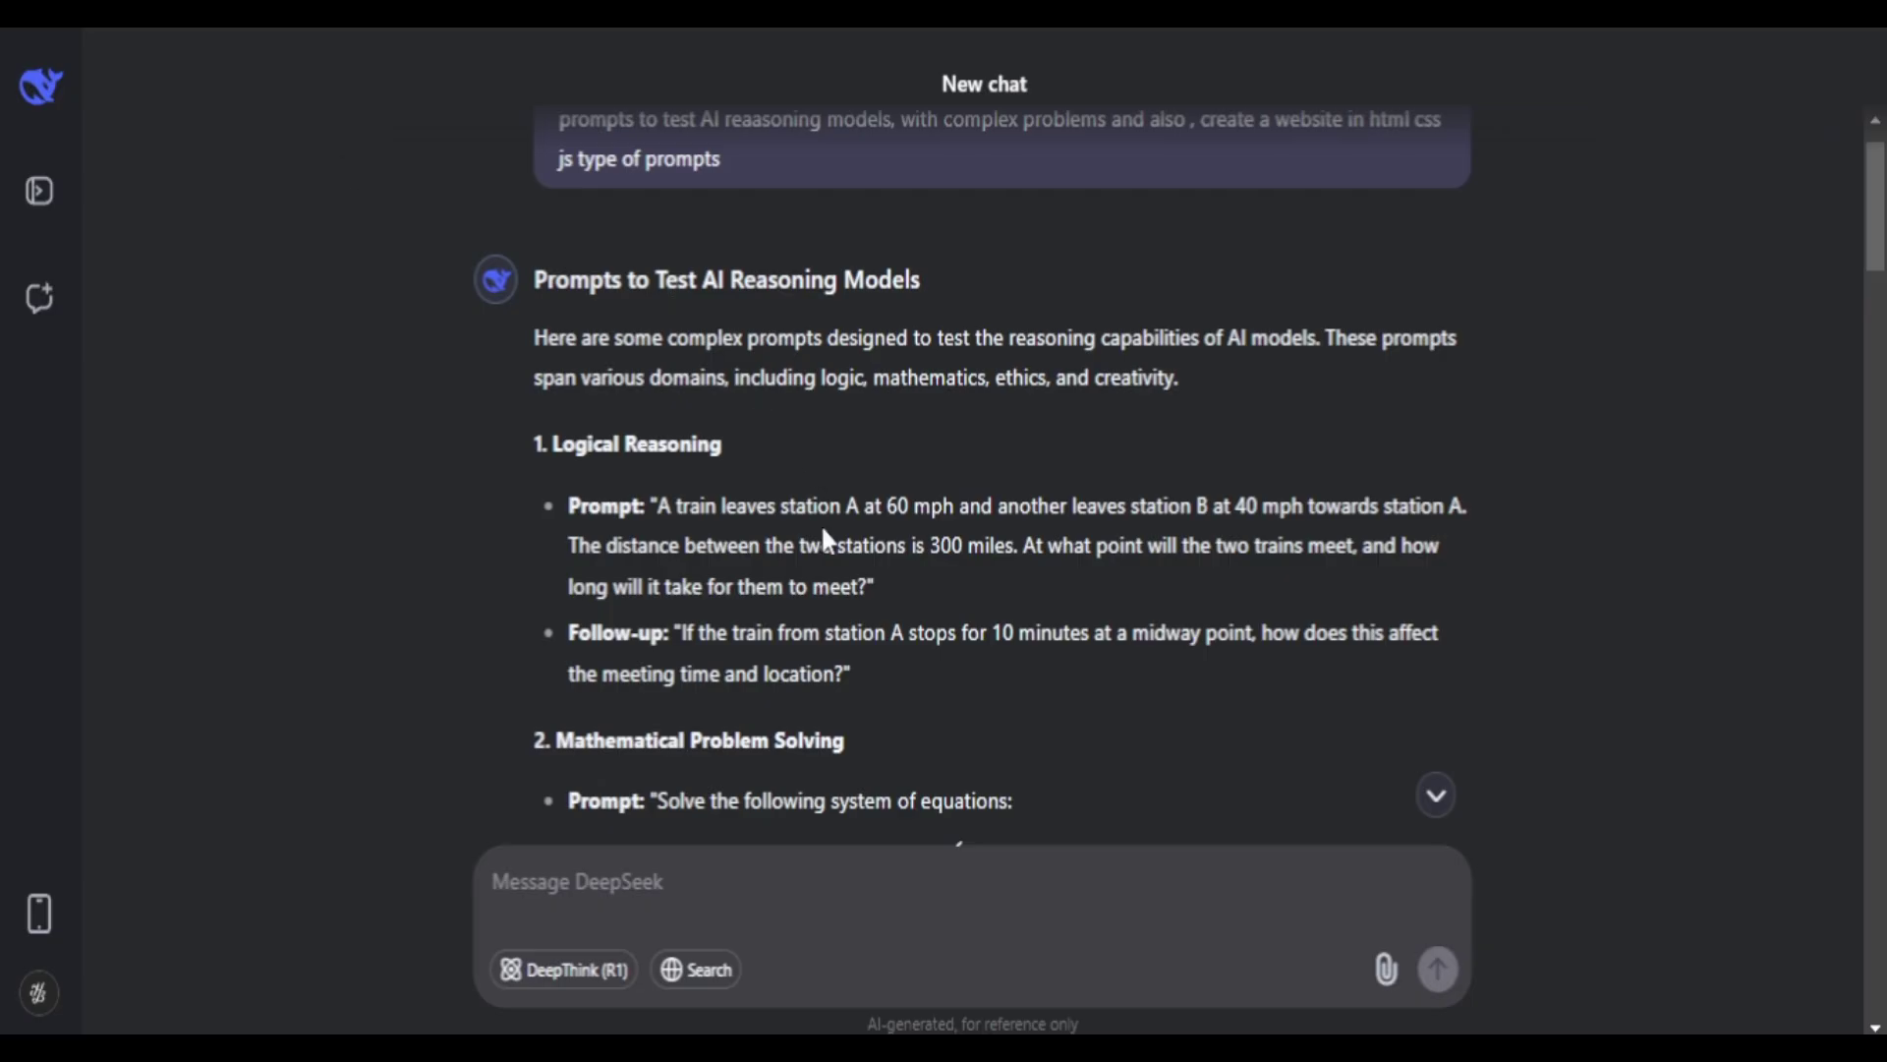
- Copy the two-trains prompt (60 and 40 mph, 300 miles apart) from DeepSeek's prompt list
scroll(825, 540, "down", 2)
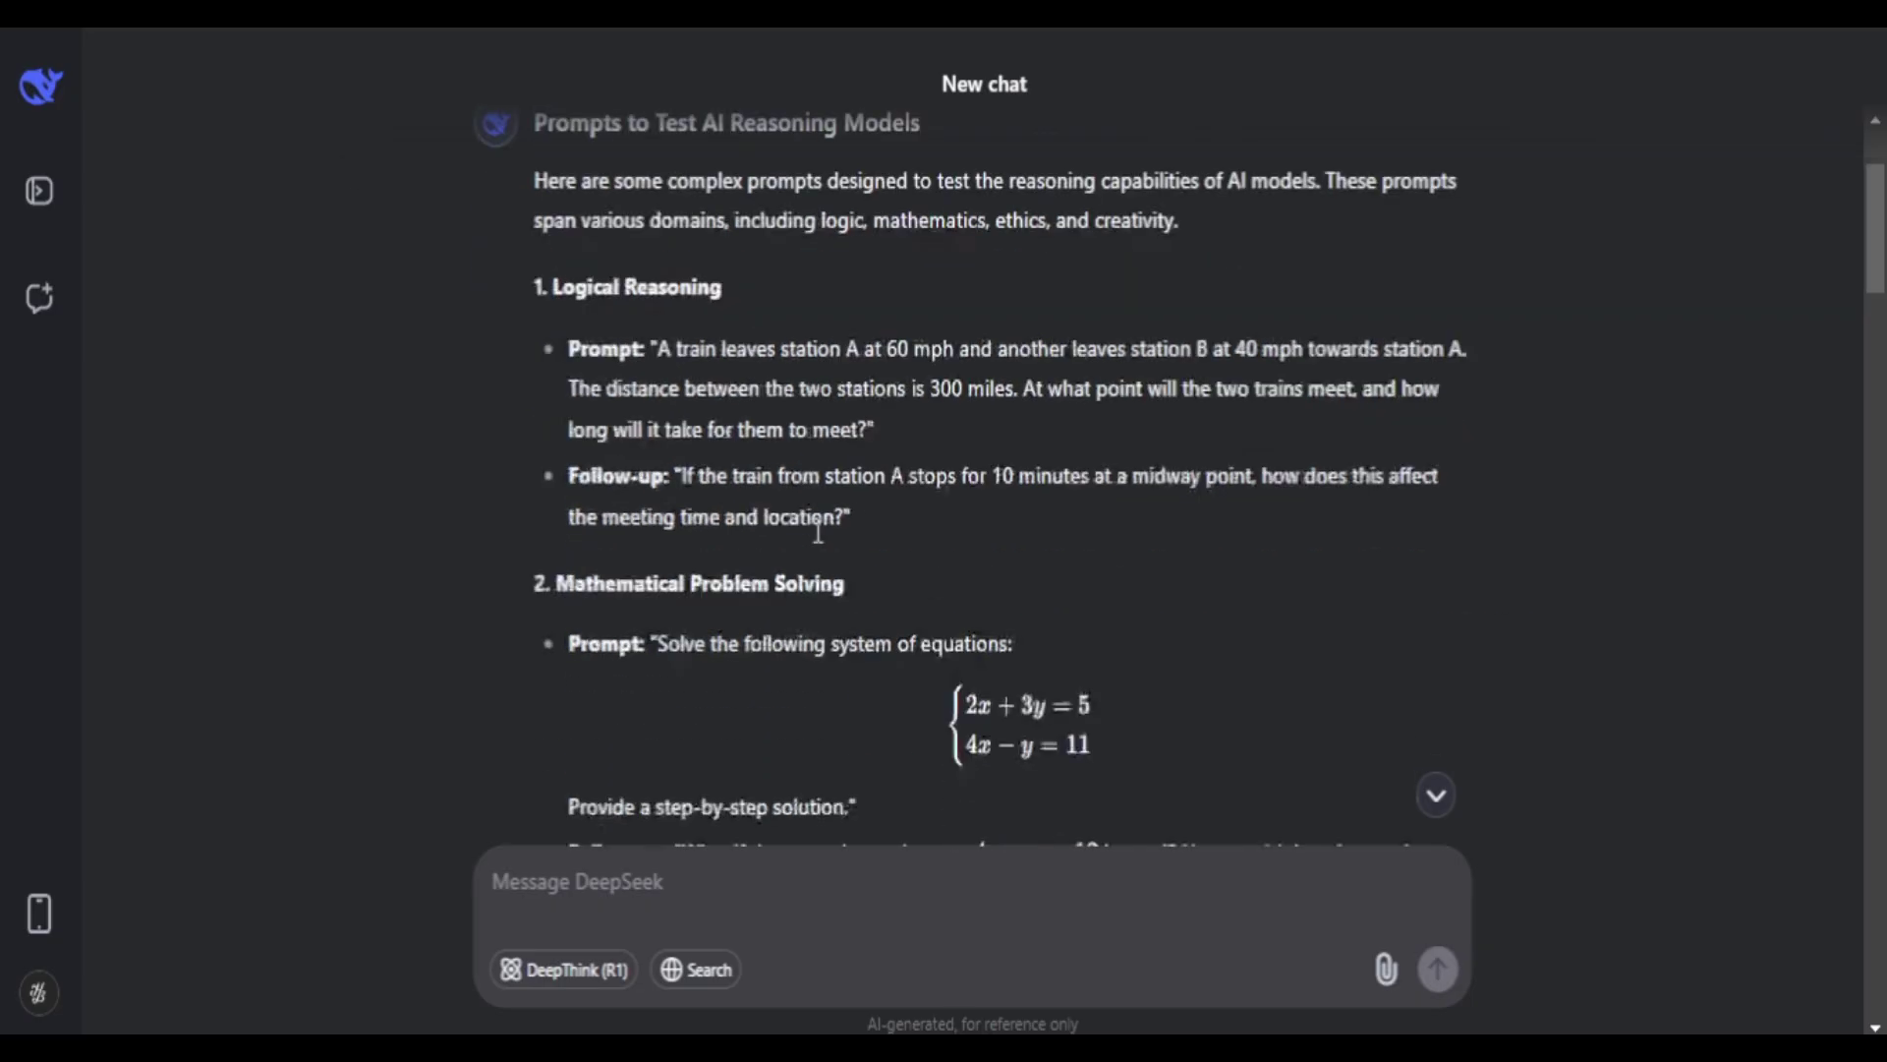
left_click_drag(657, 348, 1424, 393)
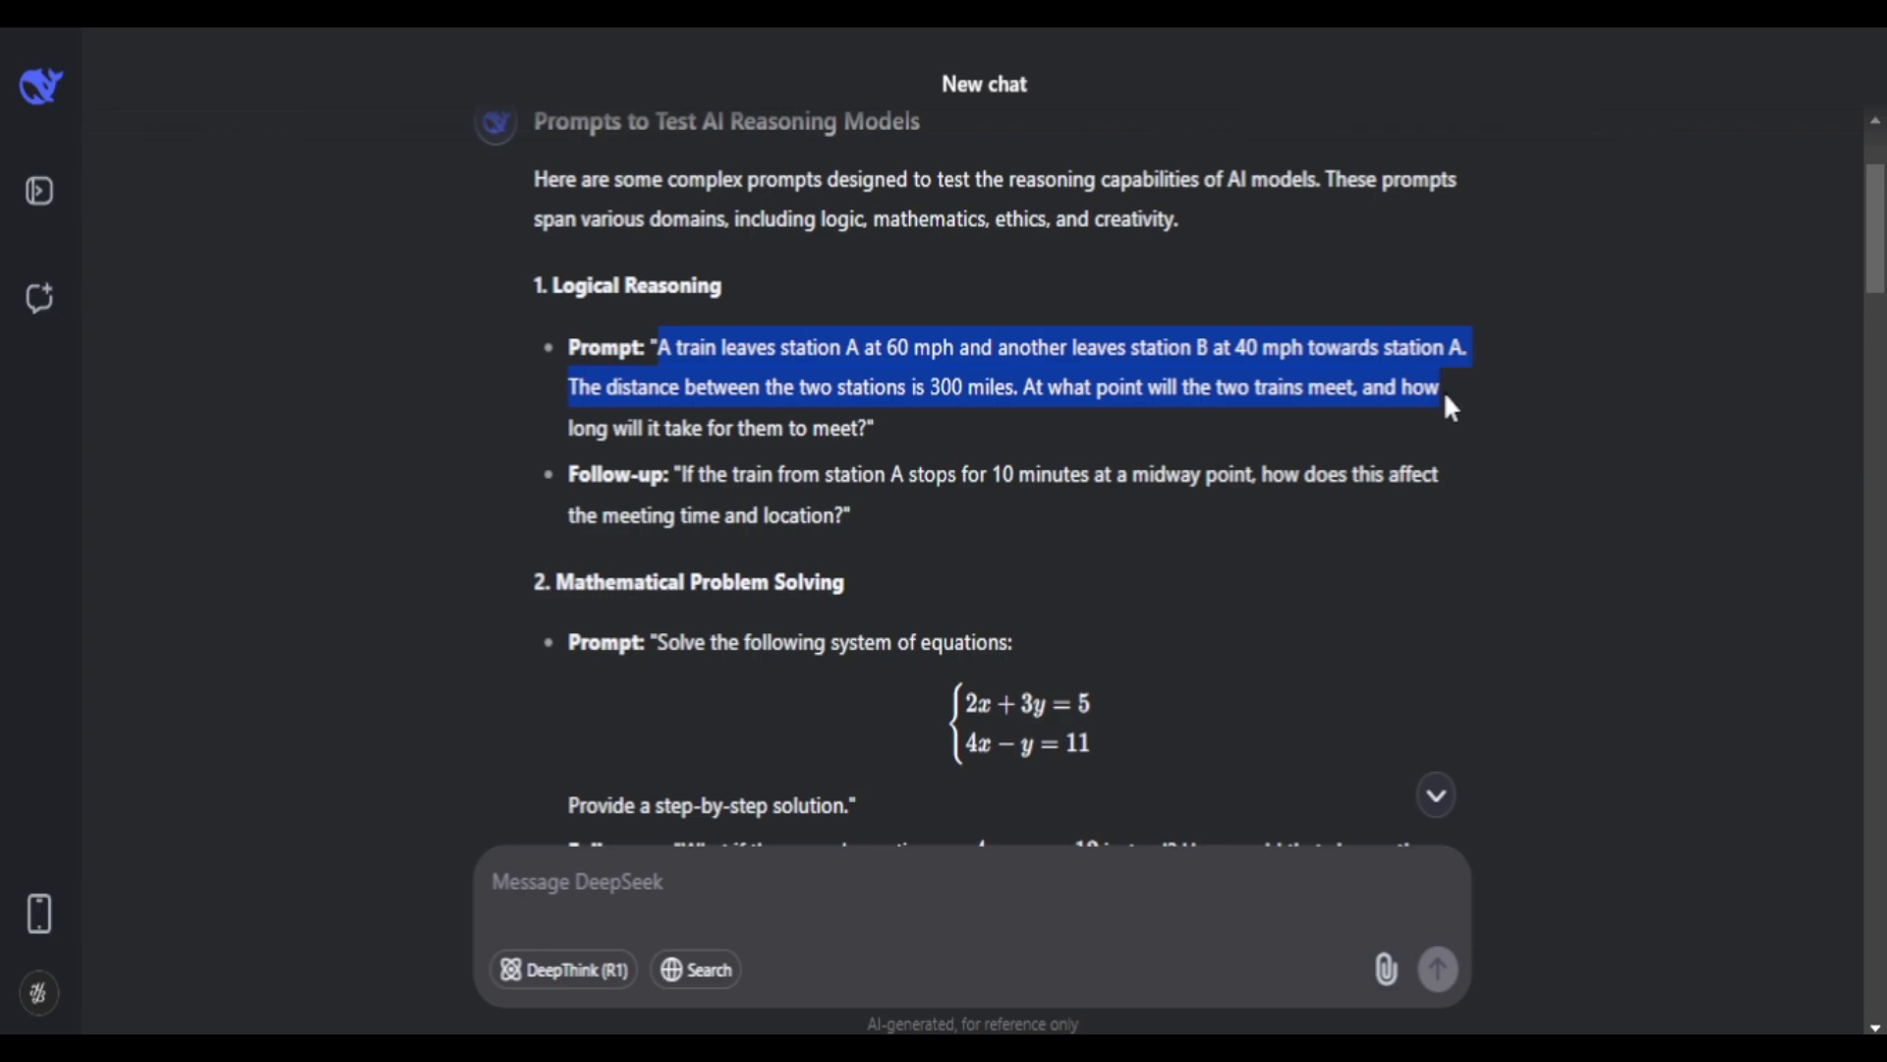
left_click_drag(1446, 398, 867, 458)
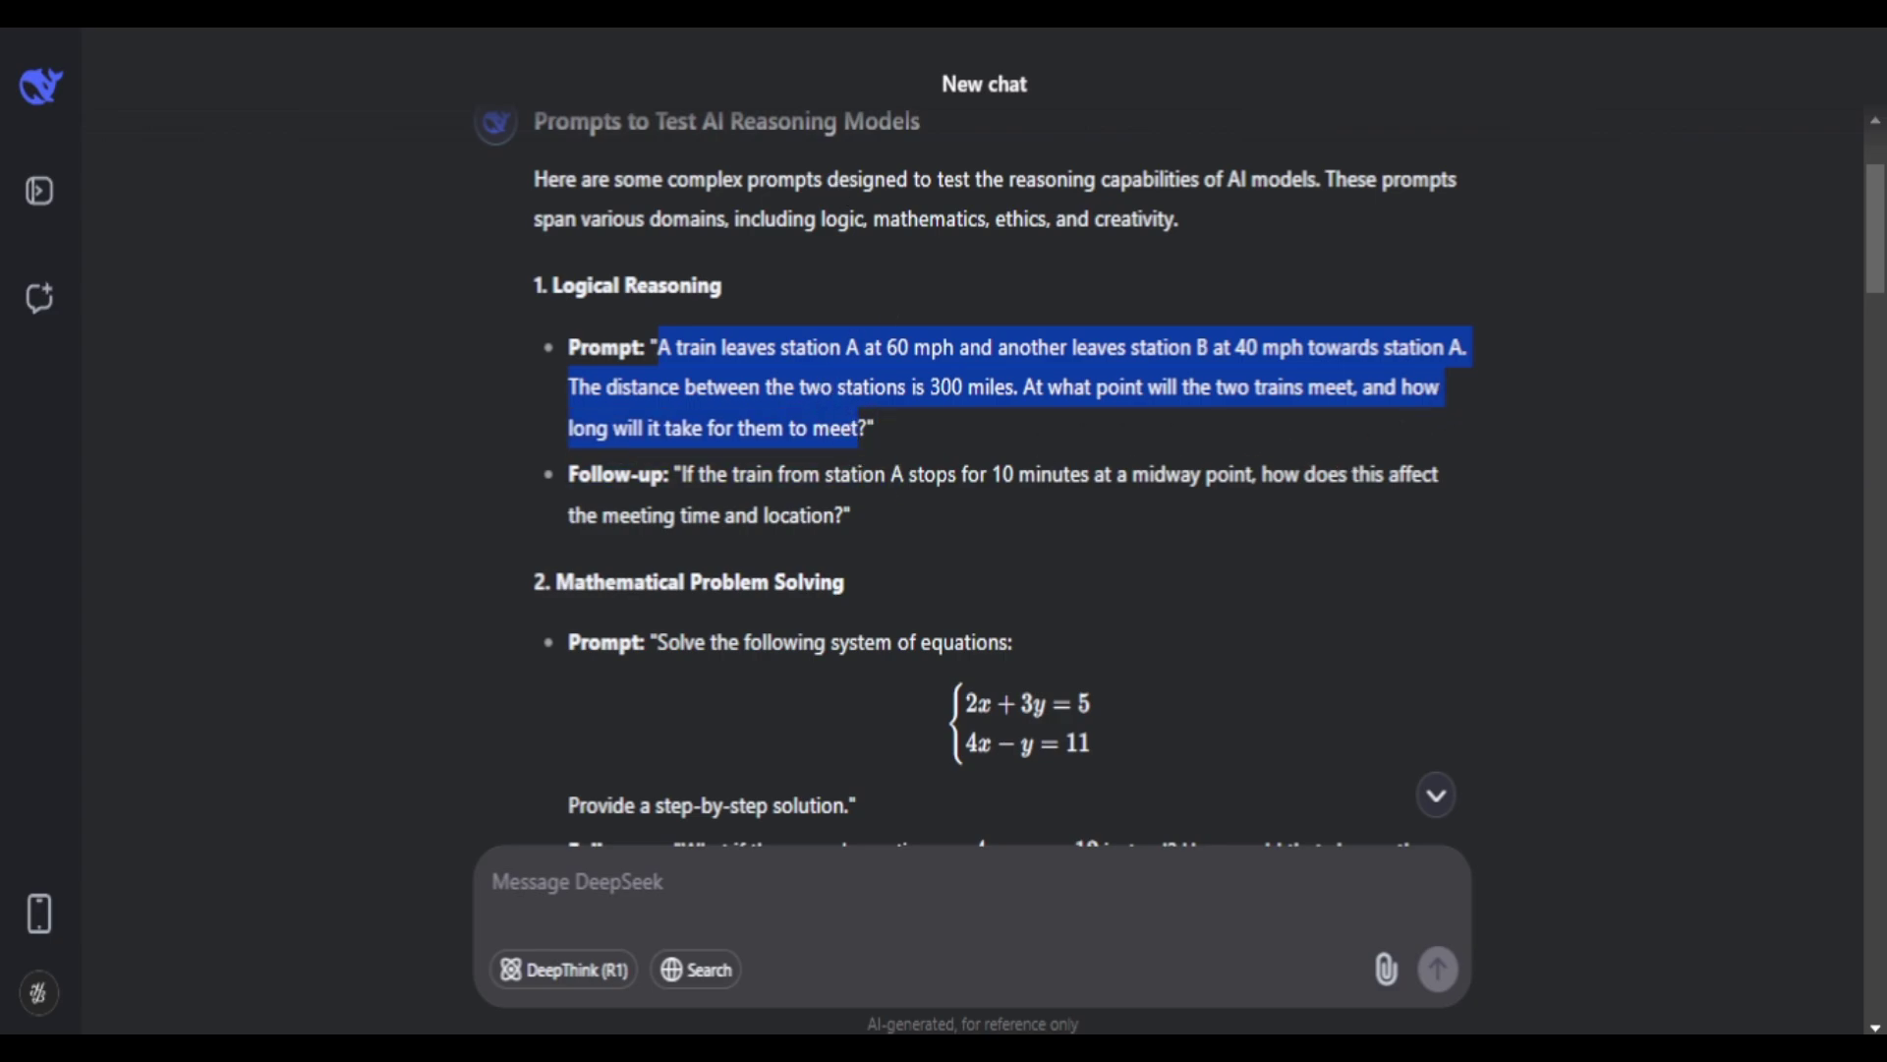
key("ctrl+c")
key("alt+Tab")
- Paste and send the two-trains question, then review the answer: meeting after 3 hours, 180 miles from A
left_click(1032, 892)
key("ctrl+v")
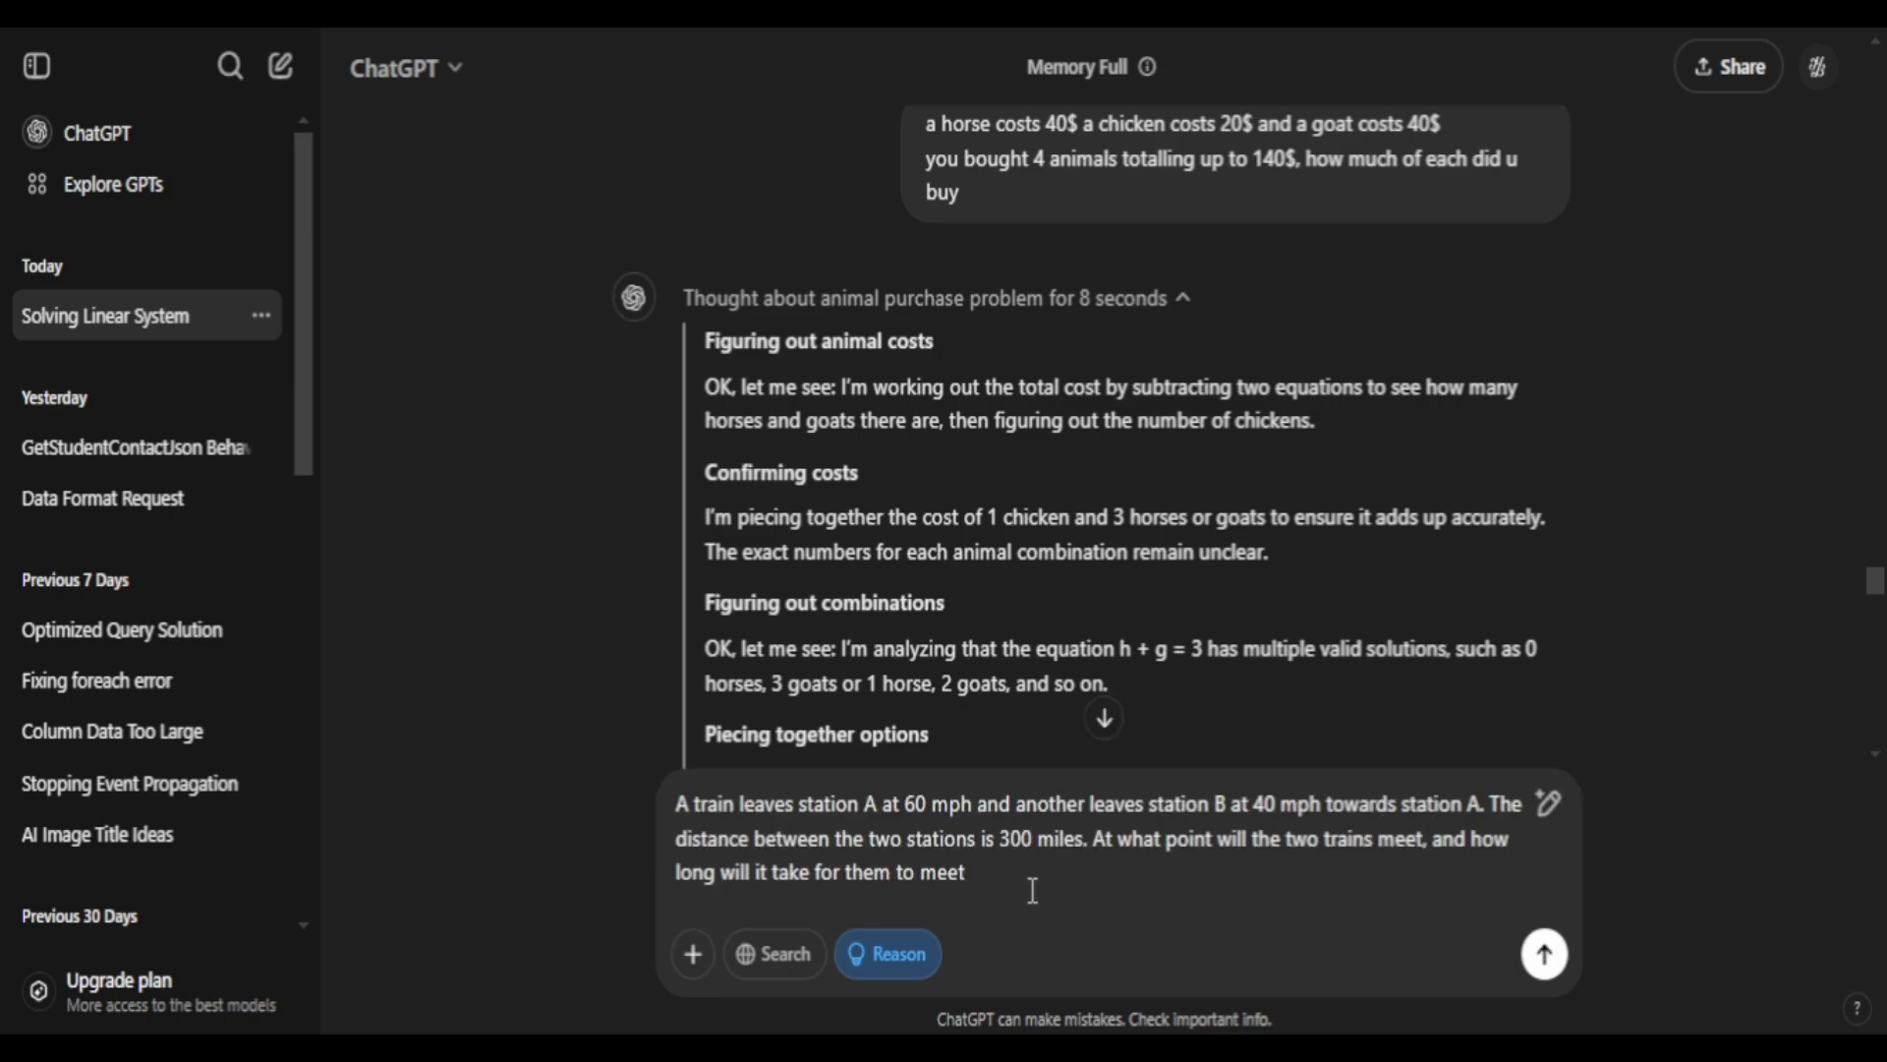
key("Return")
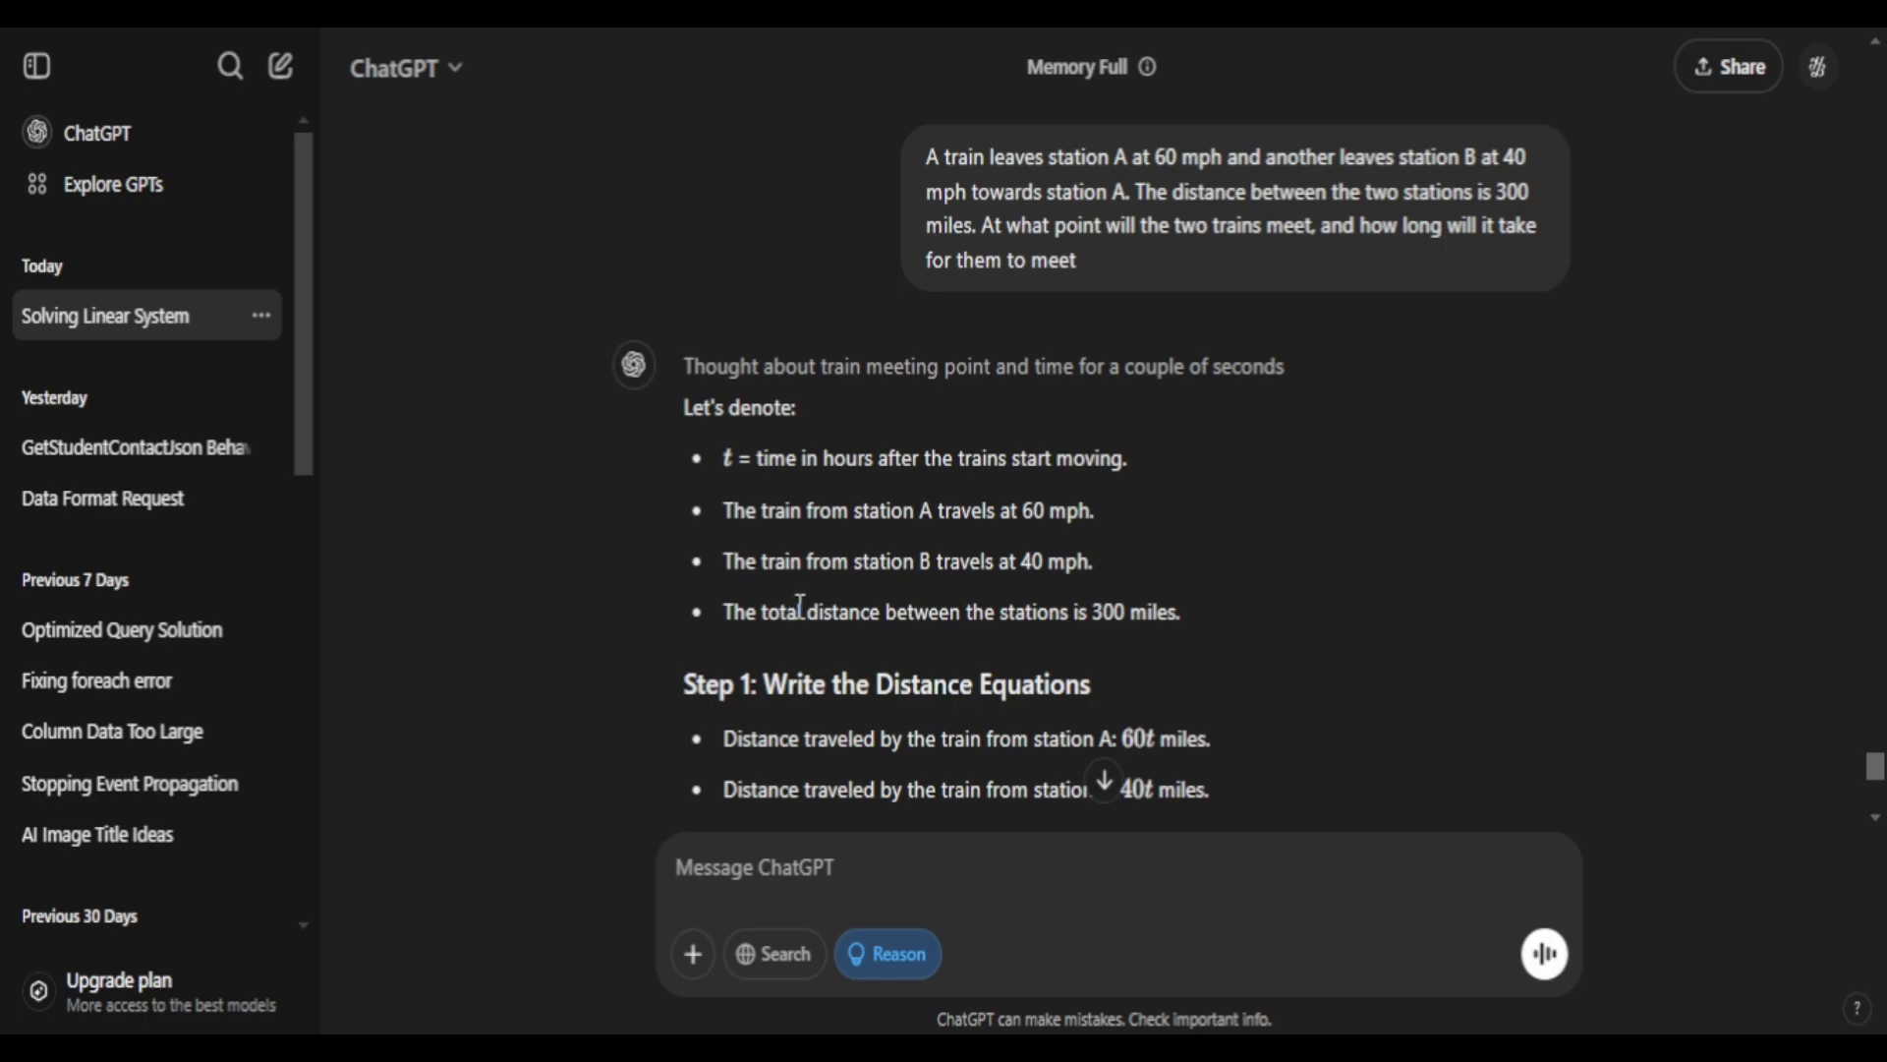
scroll(801, 601, "up", 2)
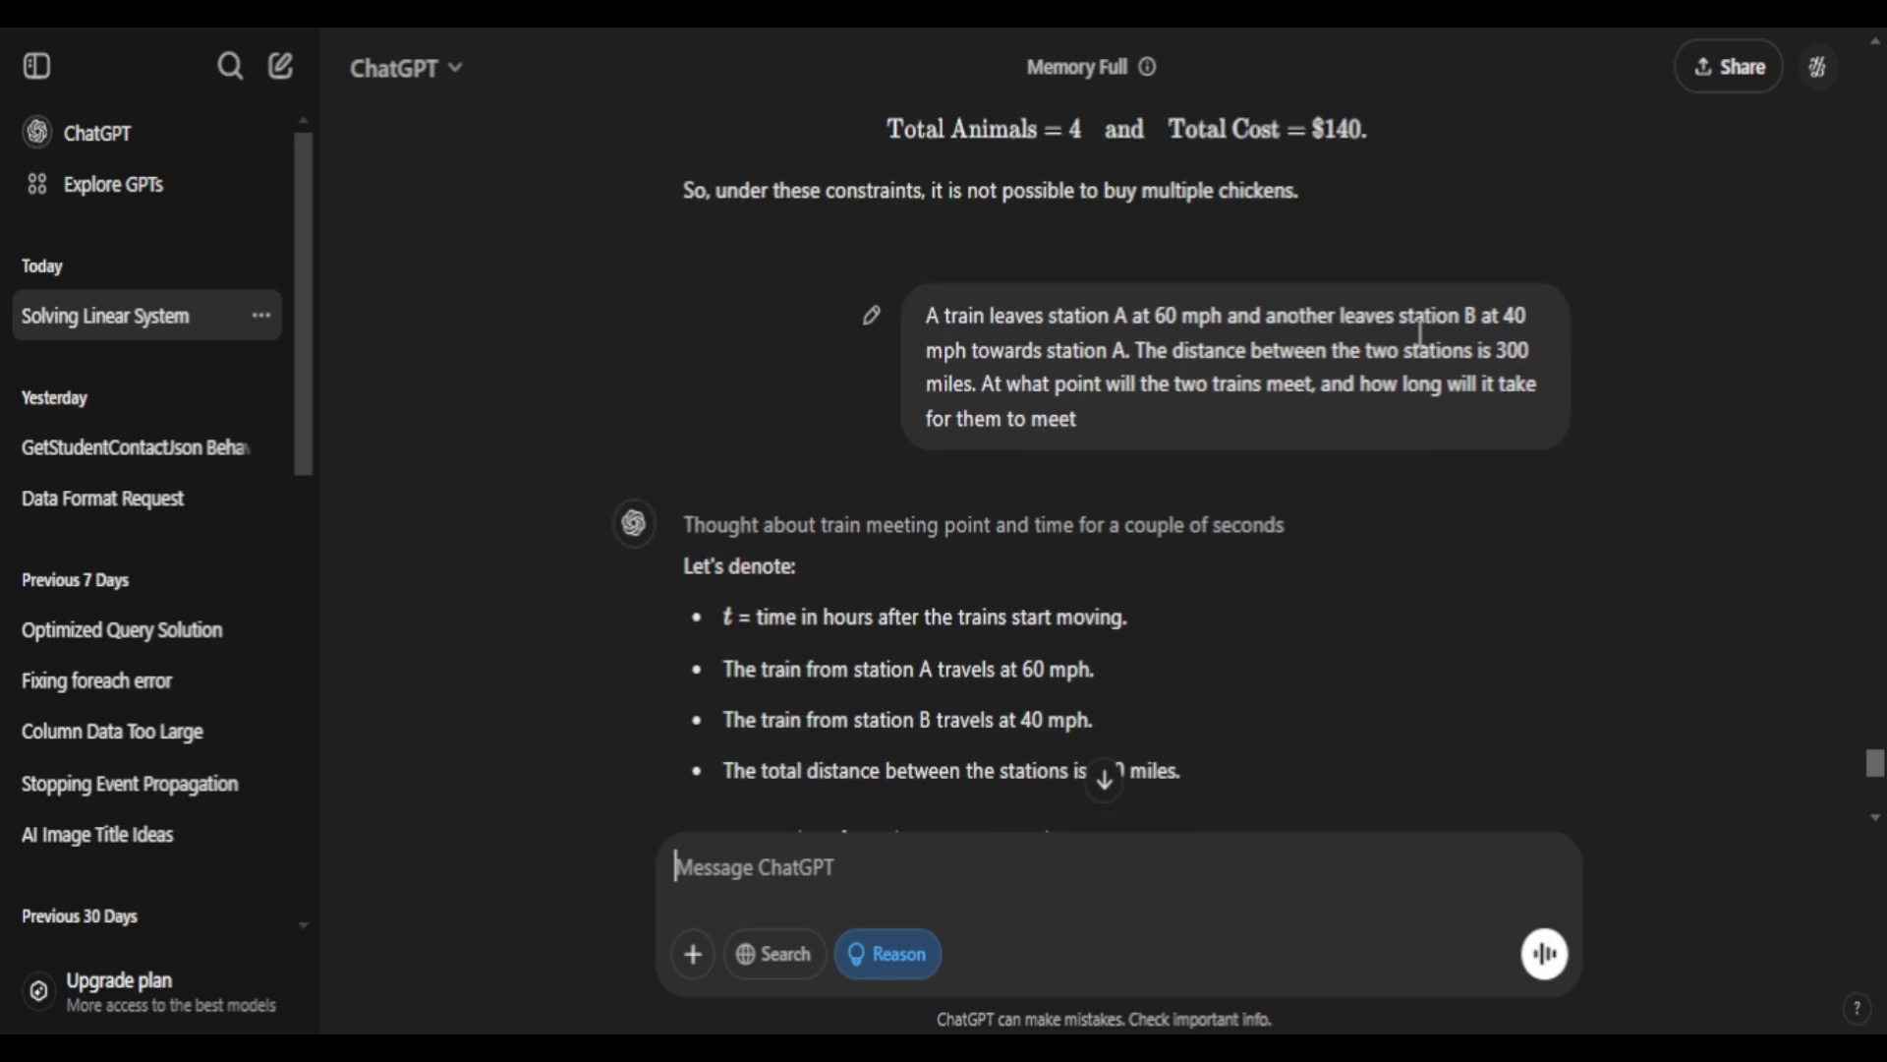
scroll(852, 483, "down", 8)
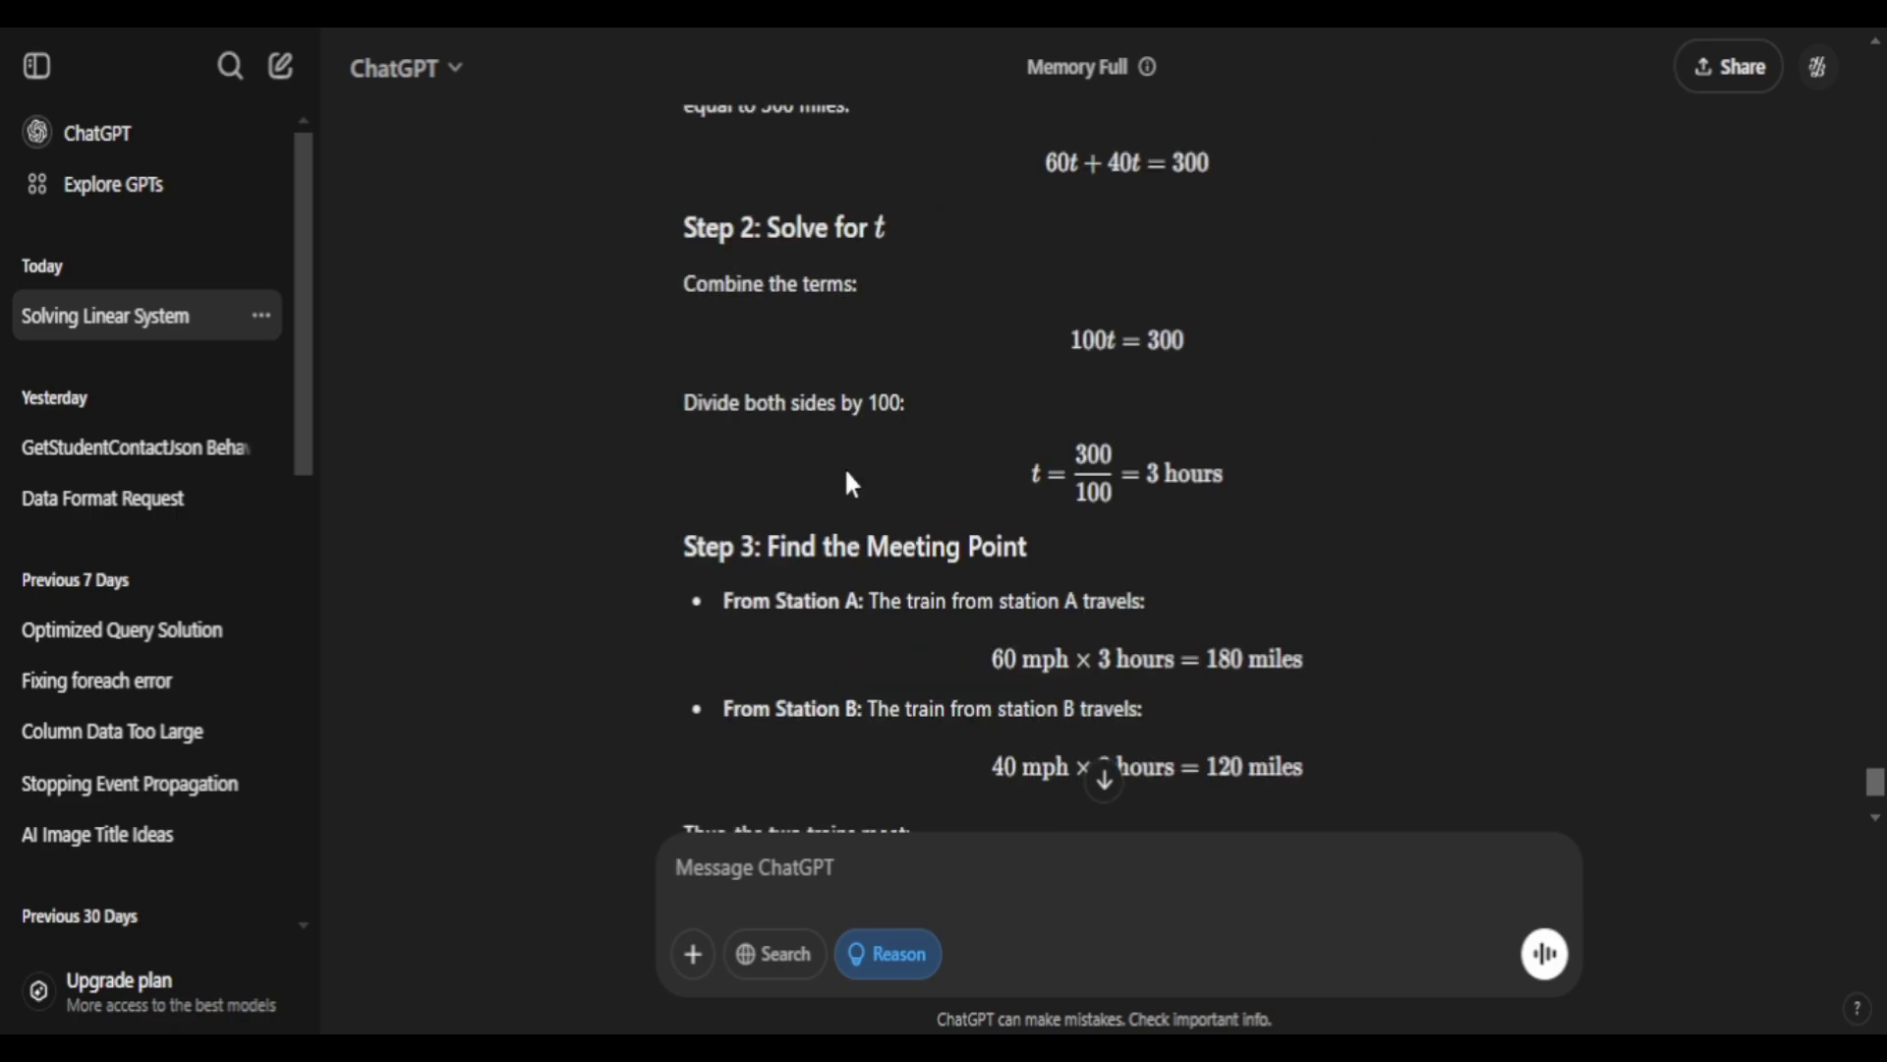
scroll(851, 484, "down", 2)
scroll(847, 476, "down", 3)
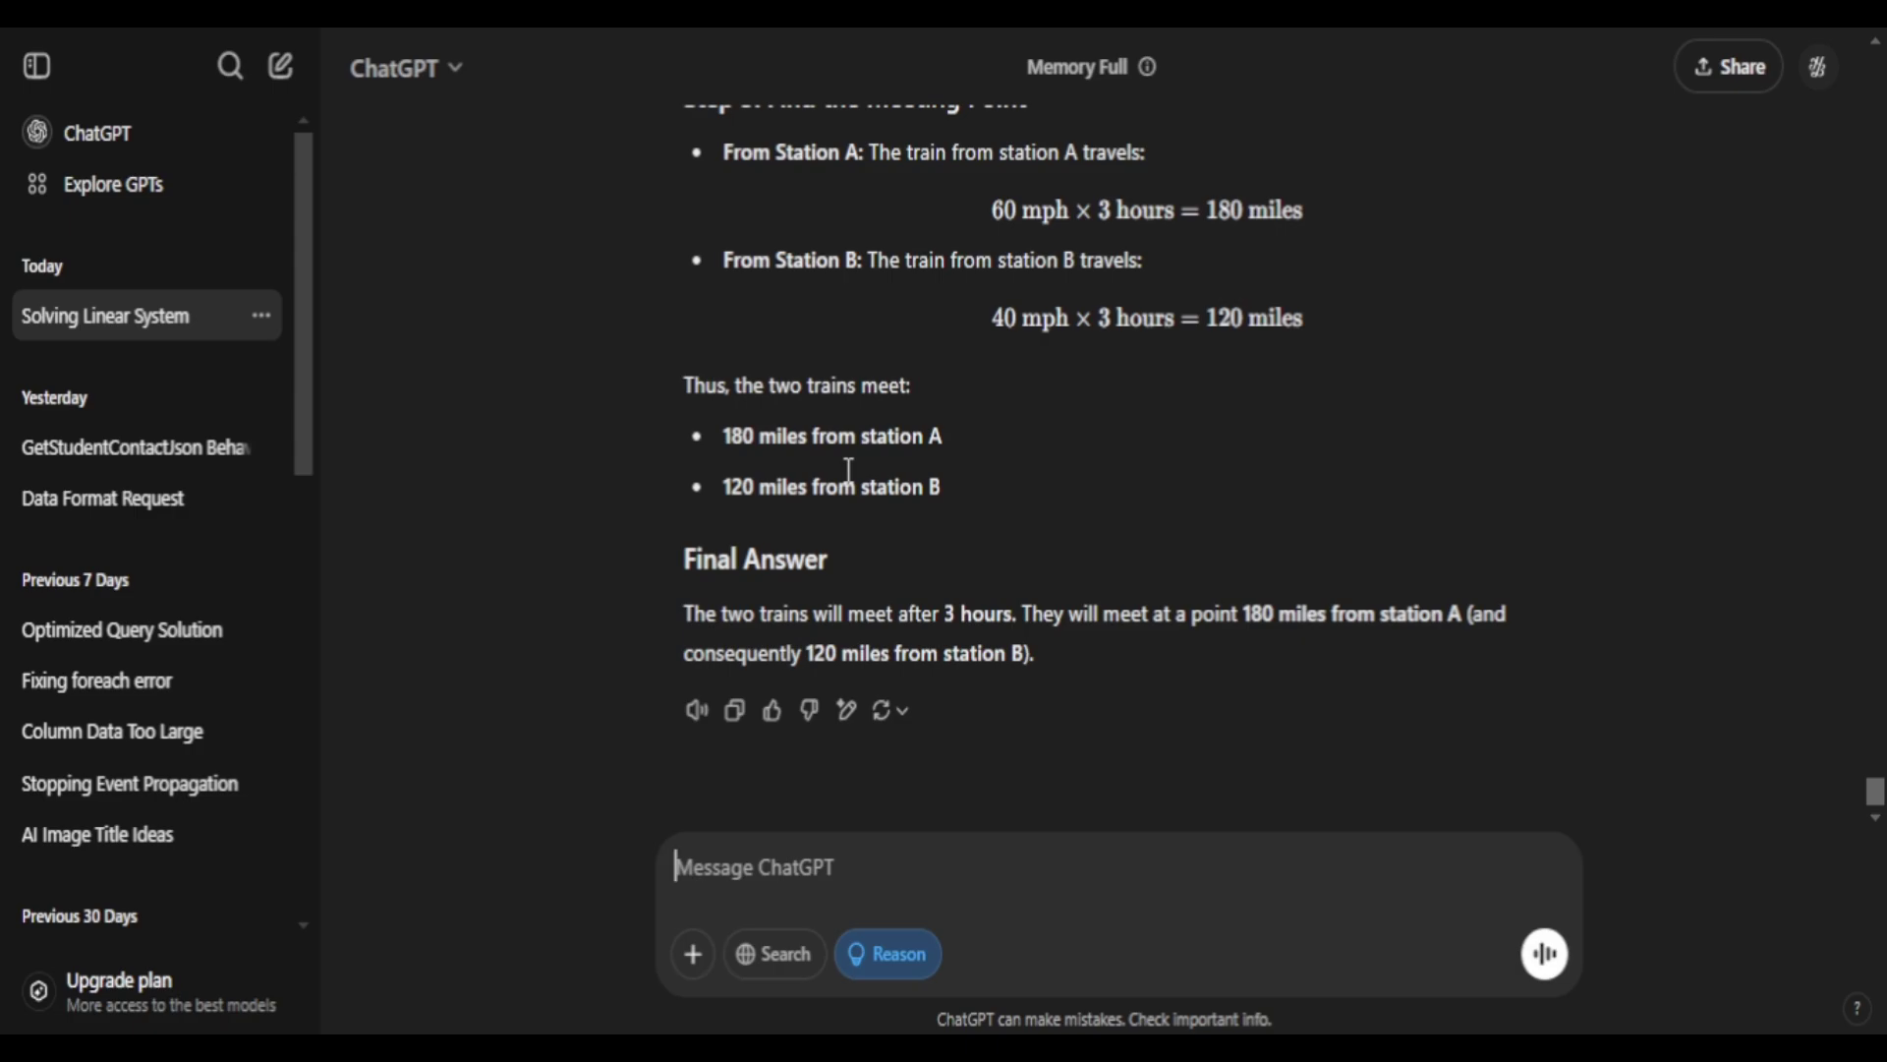
scroll(846, 476, "up", 4)
left_click_drag(864, 514, 1382, 644)
scroll(1278, 620, "down", 1)
left_click(1094, 599)
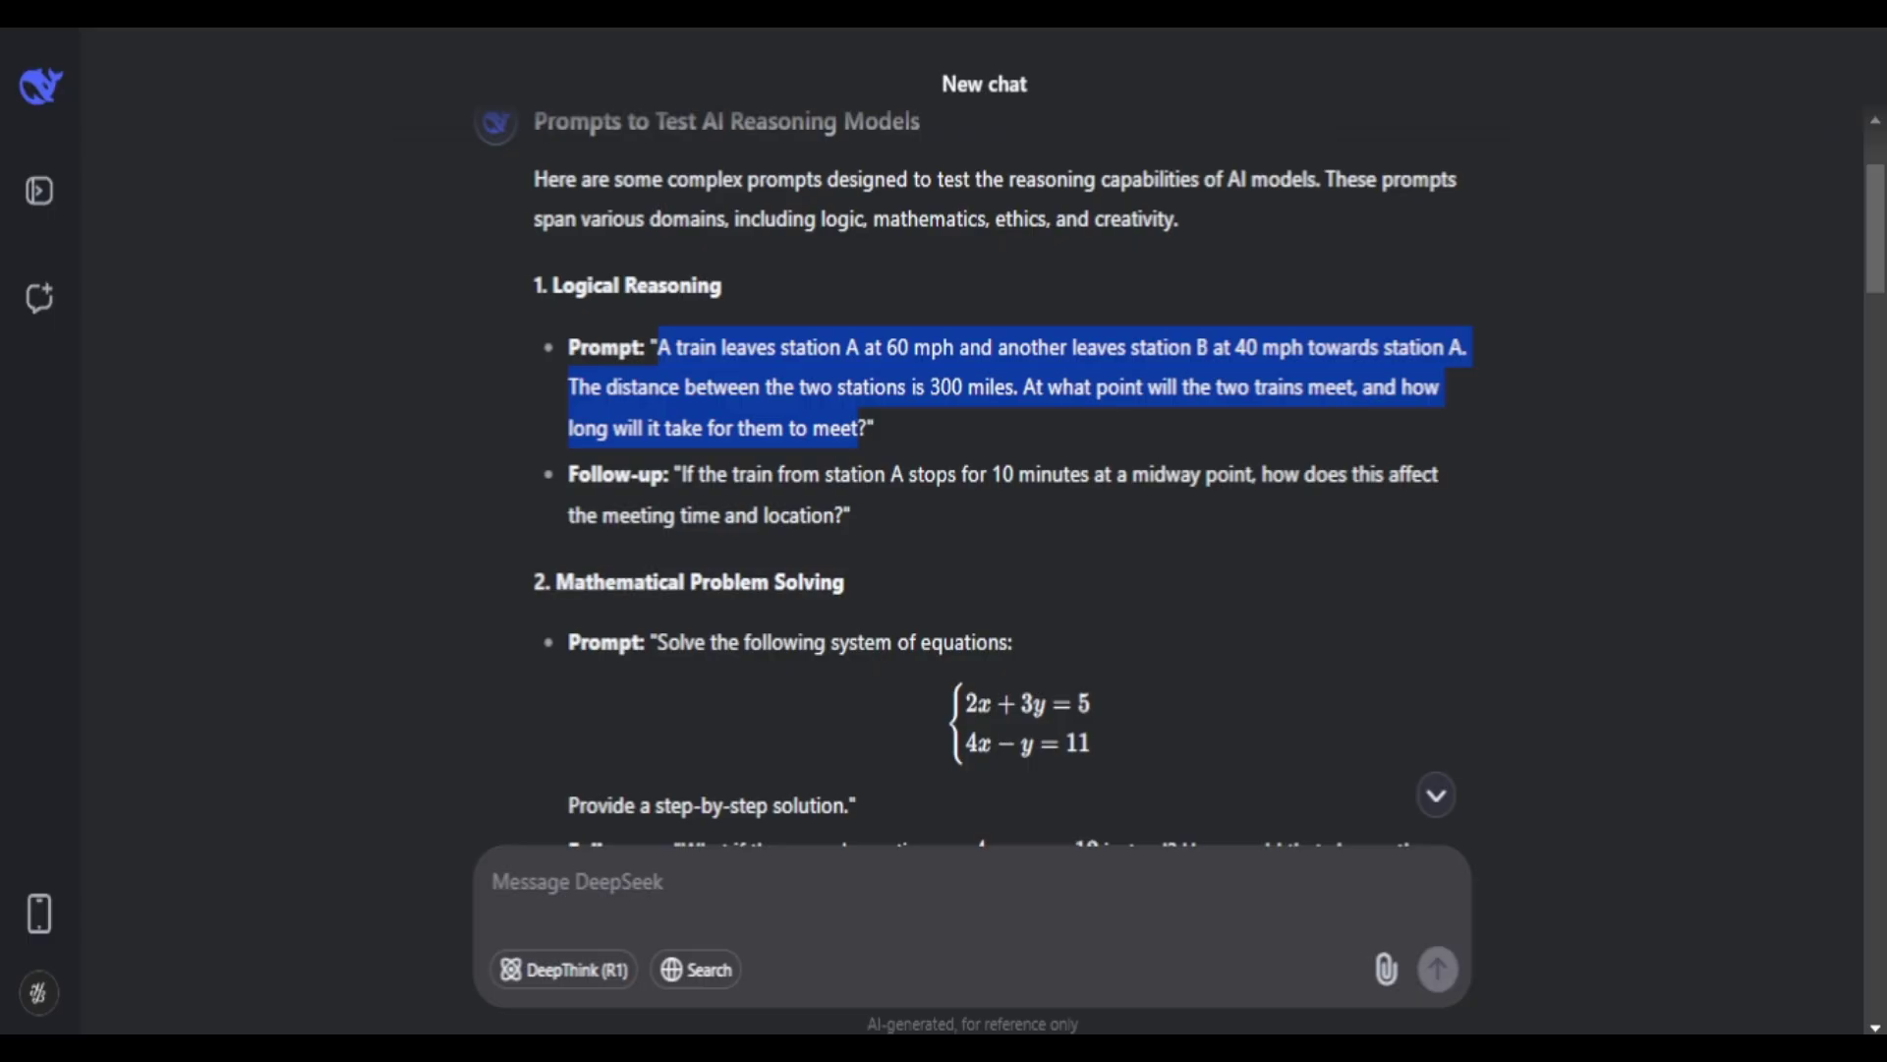
left_click(933, 474)
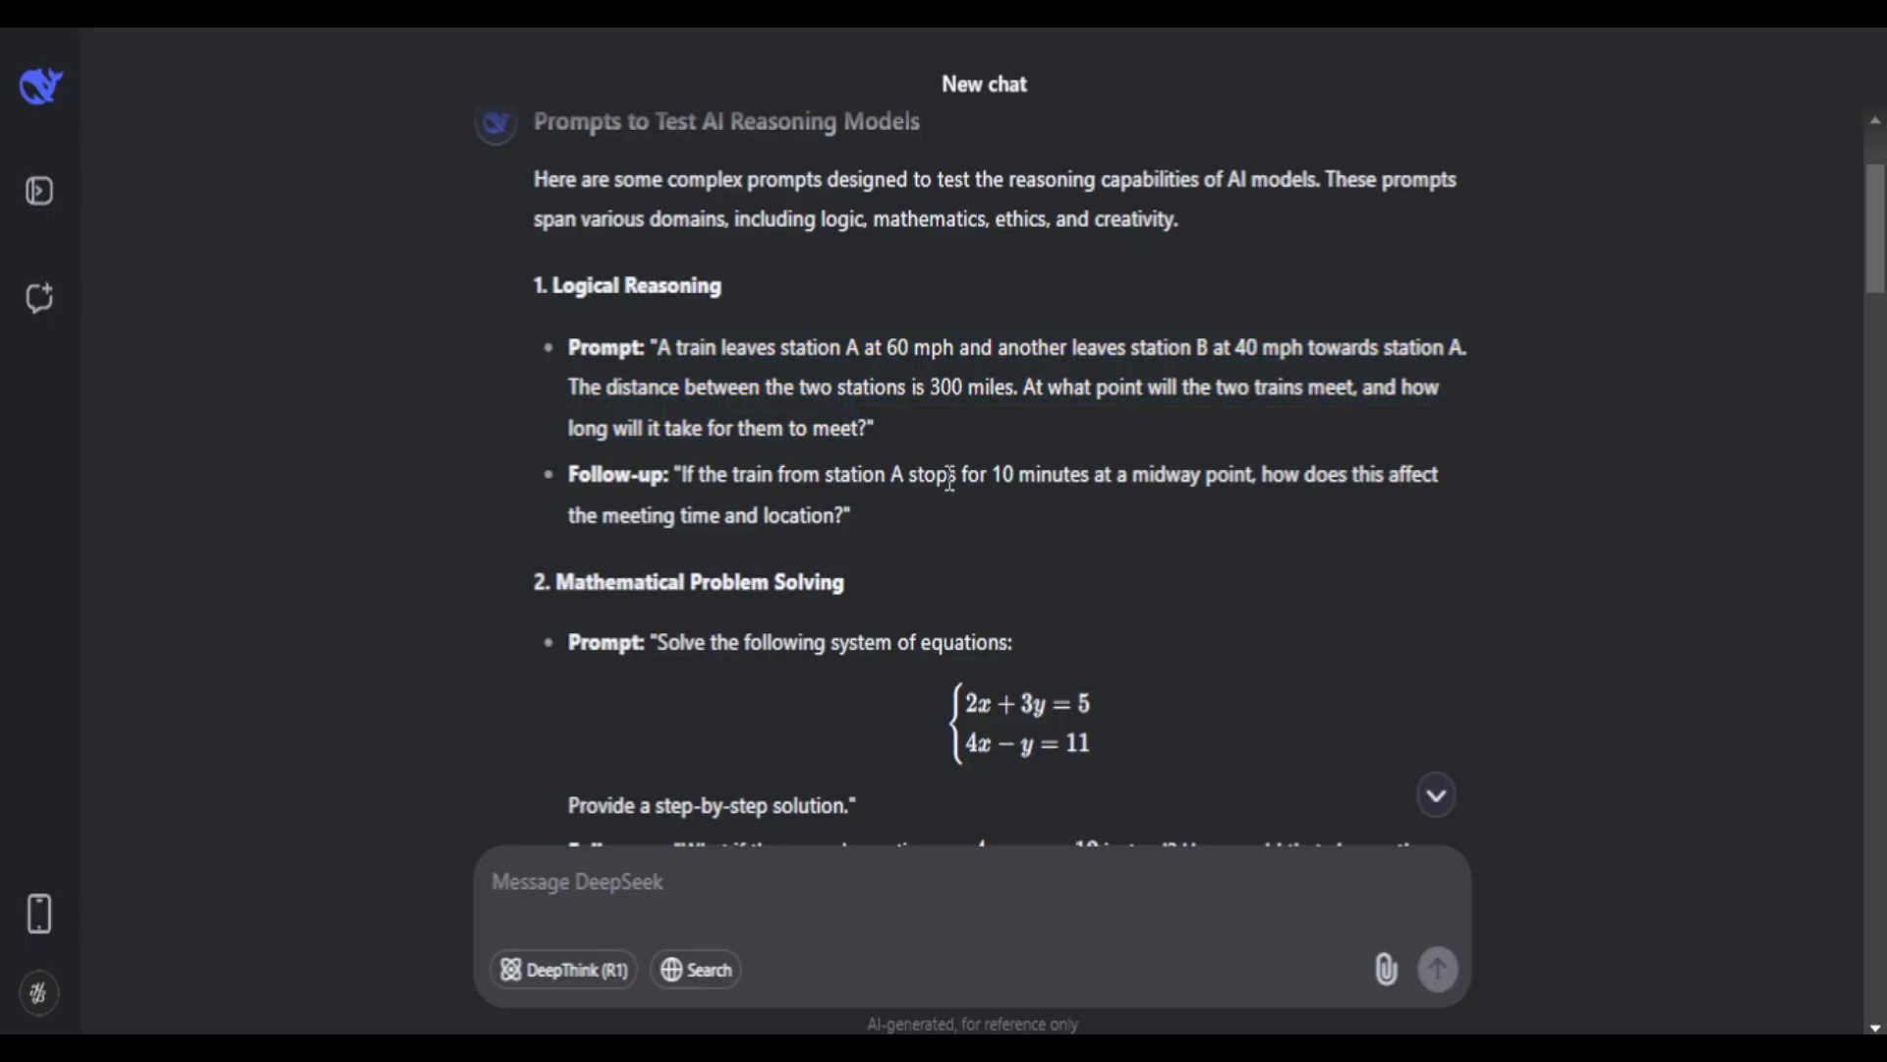
- Copy the follow-up about Train A's 10-minute midway stop, passing it through DeepSeek's message box
scroll(937, 480, "down", 3)
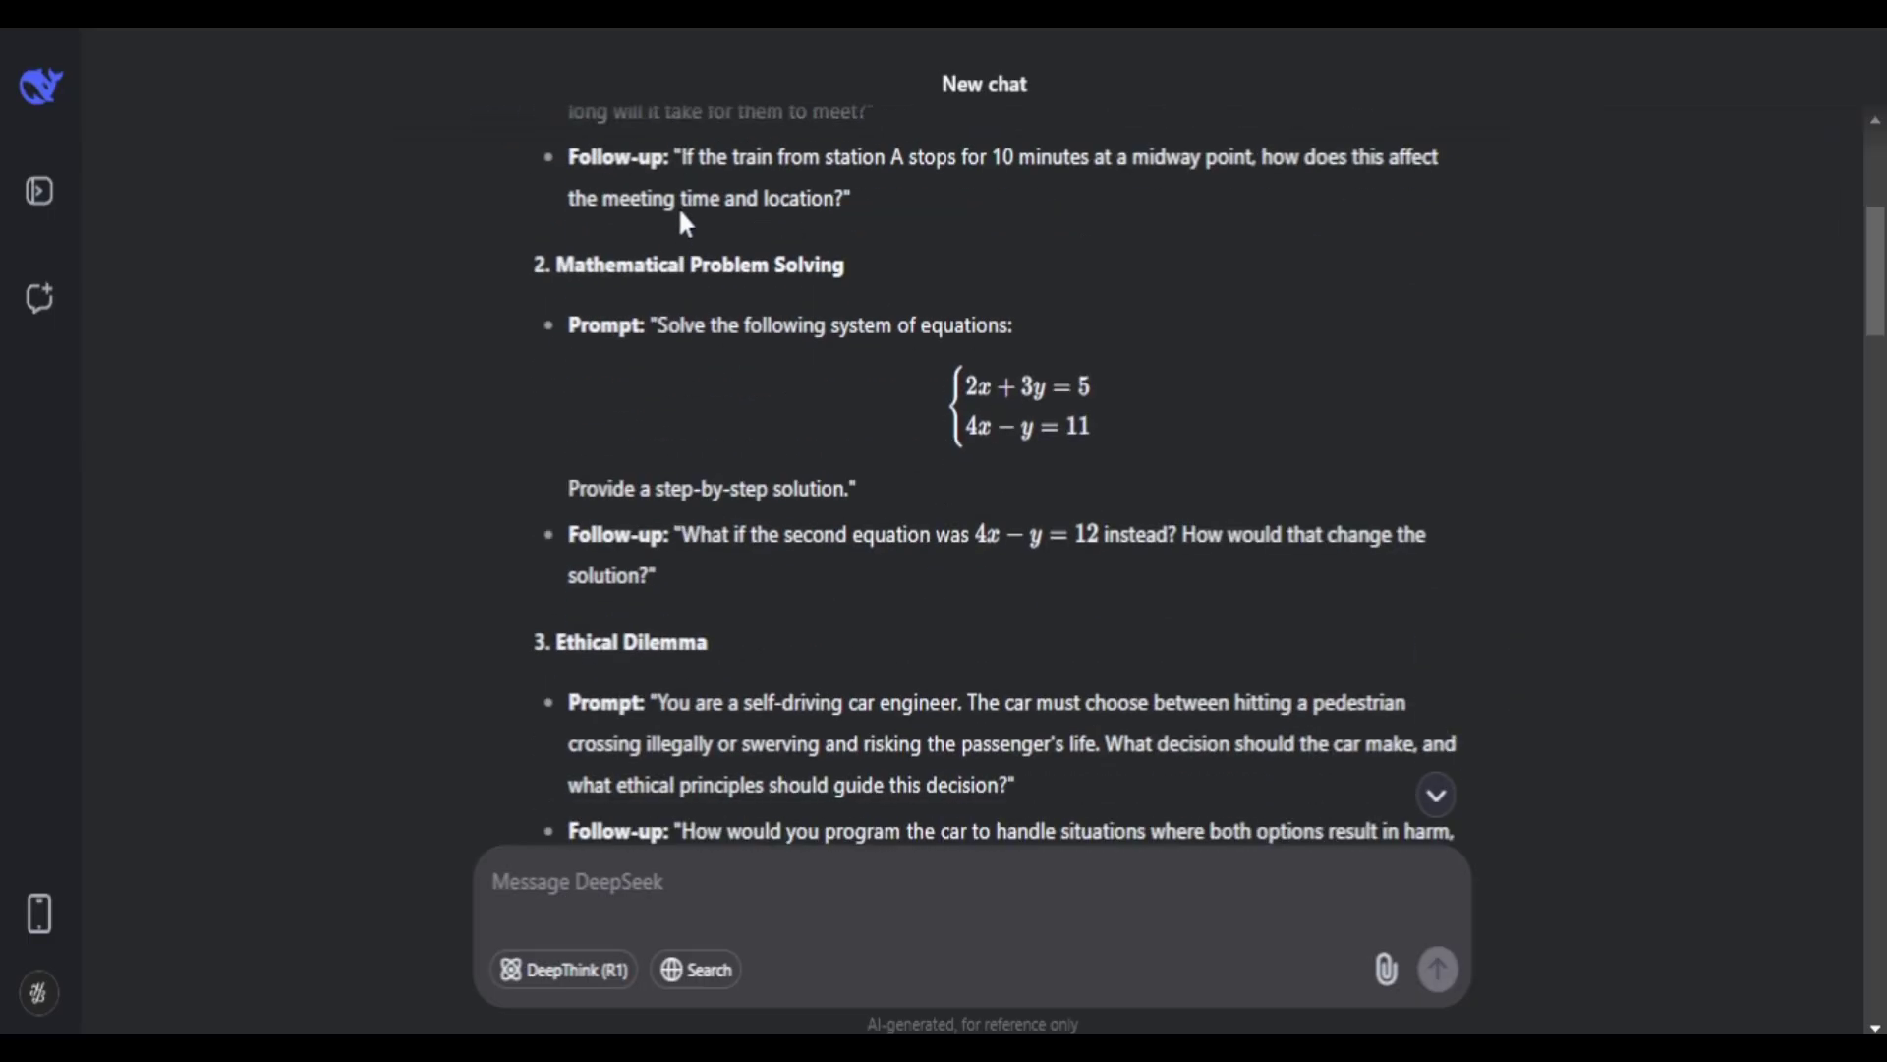
left_click_drag(686, 158, 852, 200)
key("ctrl+c")
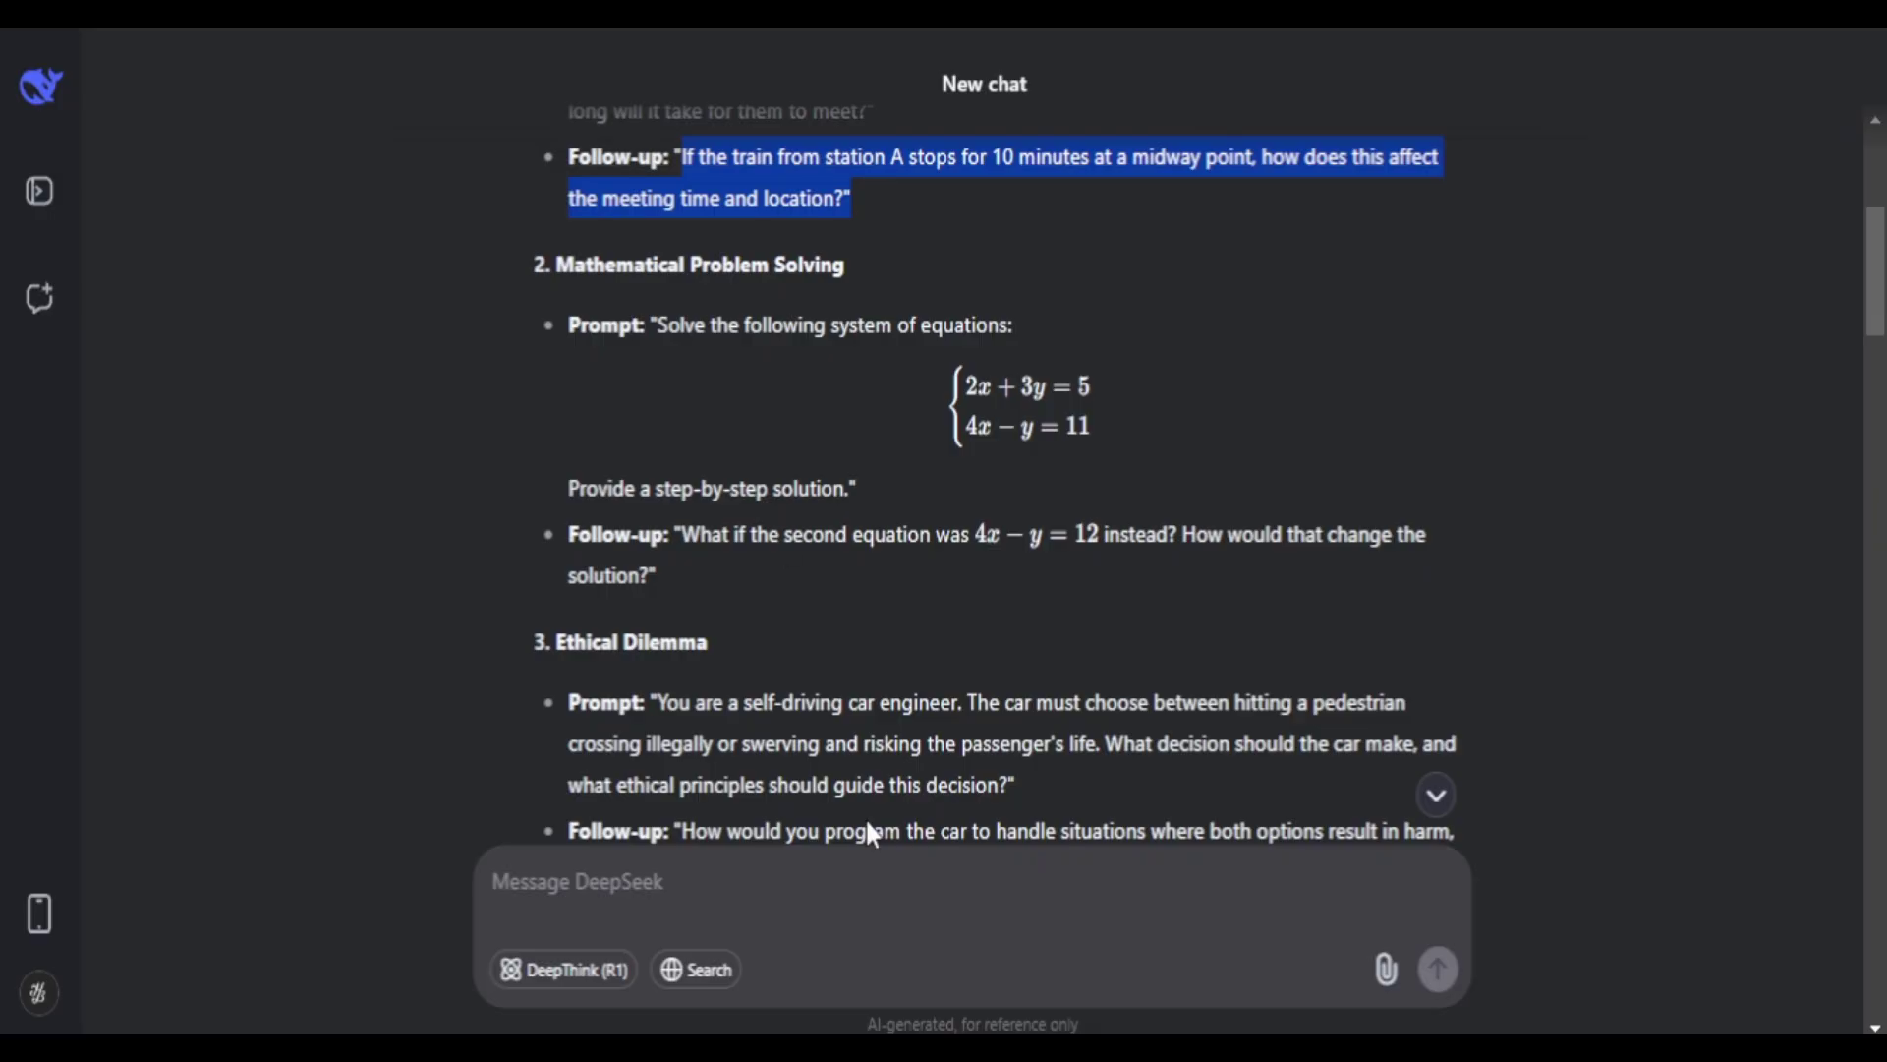
left_click(631, 900)
key("ctrl+v")
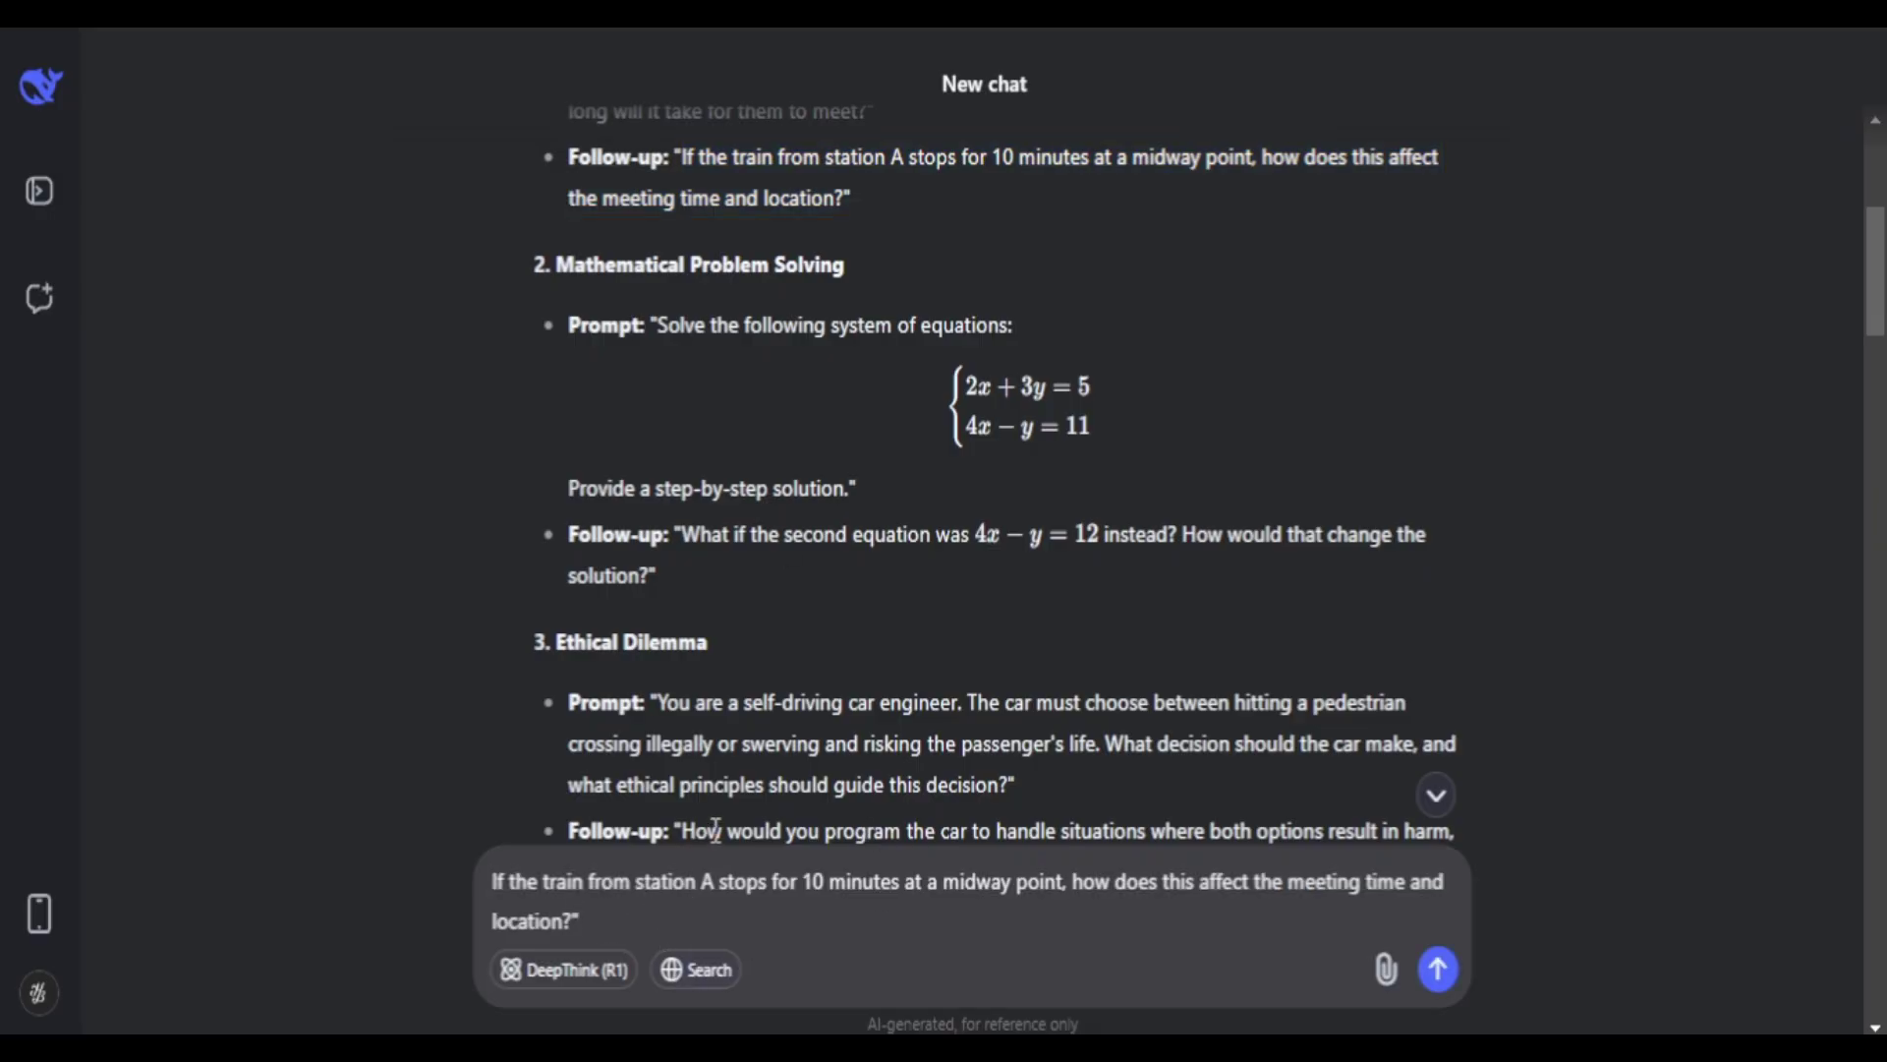
key("ctrl+x")
- Paste and send the 10-minute-stop follow-up, then highlight the reply's explanation of the delay's effect
key("alt+Tab")
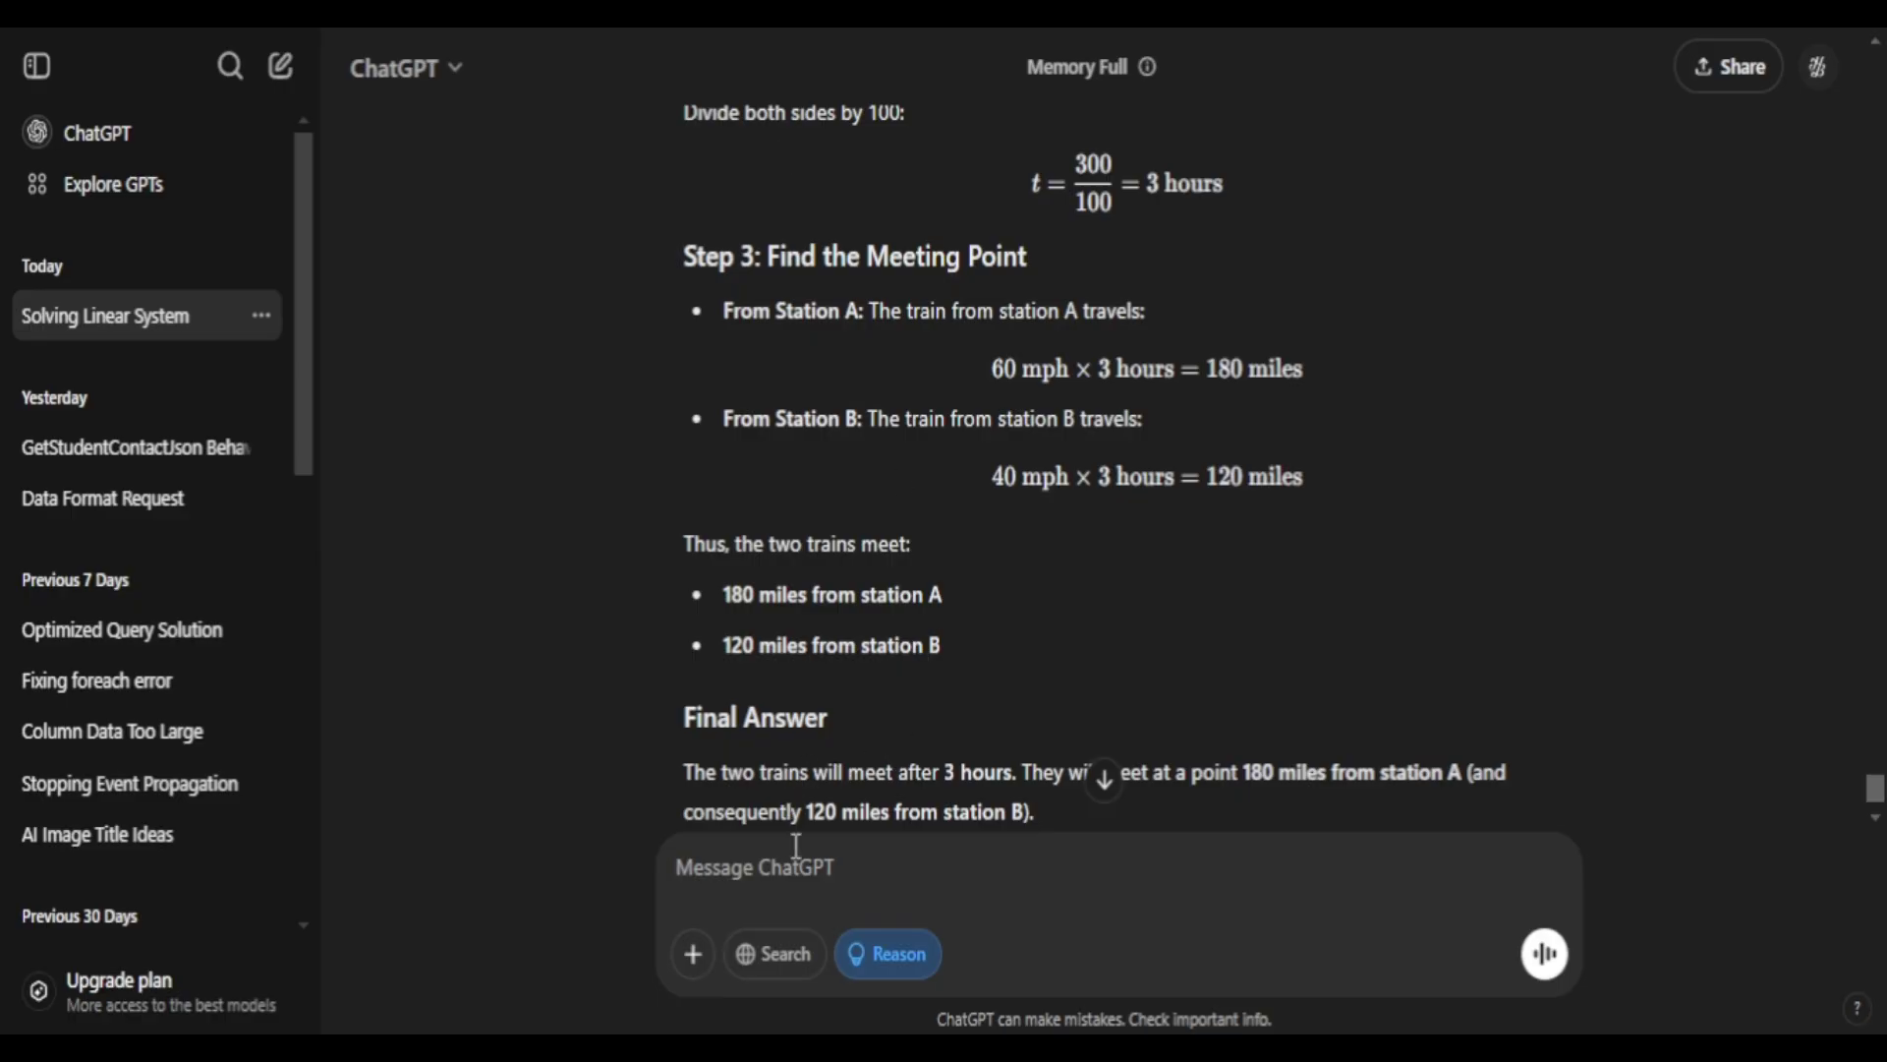
key("ctrl+v")
key("Return")
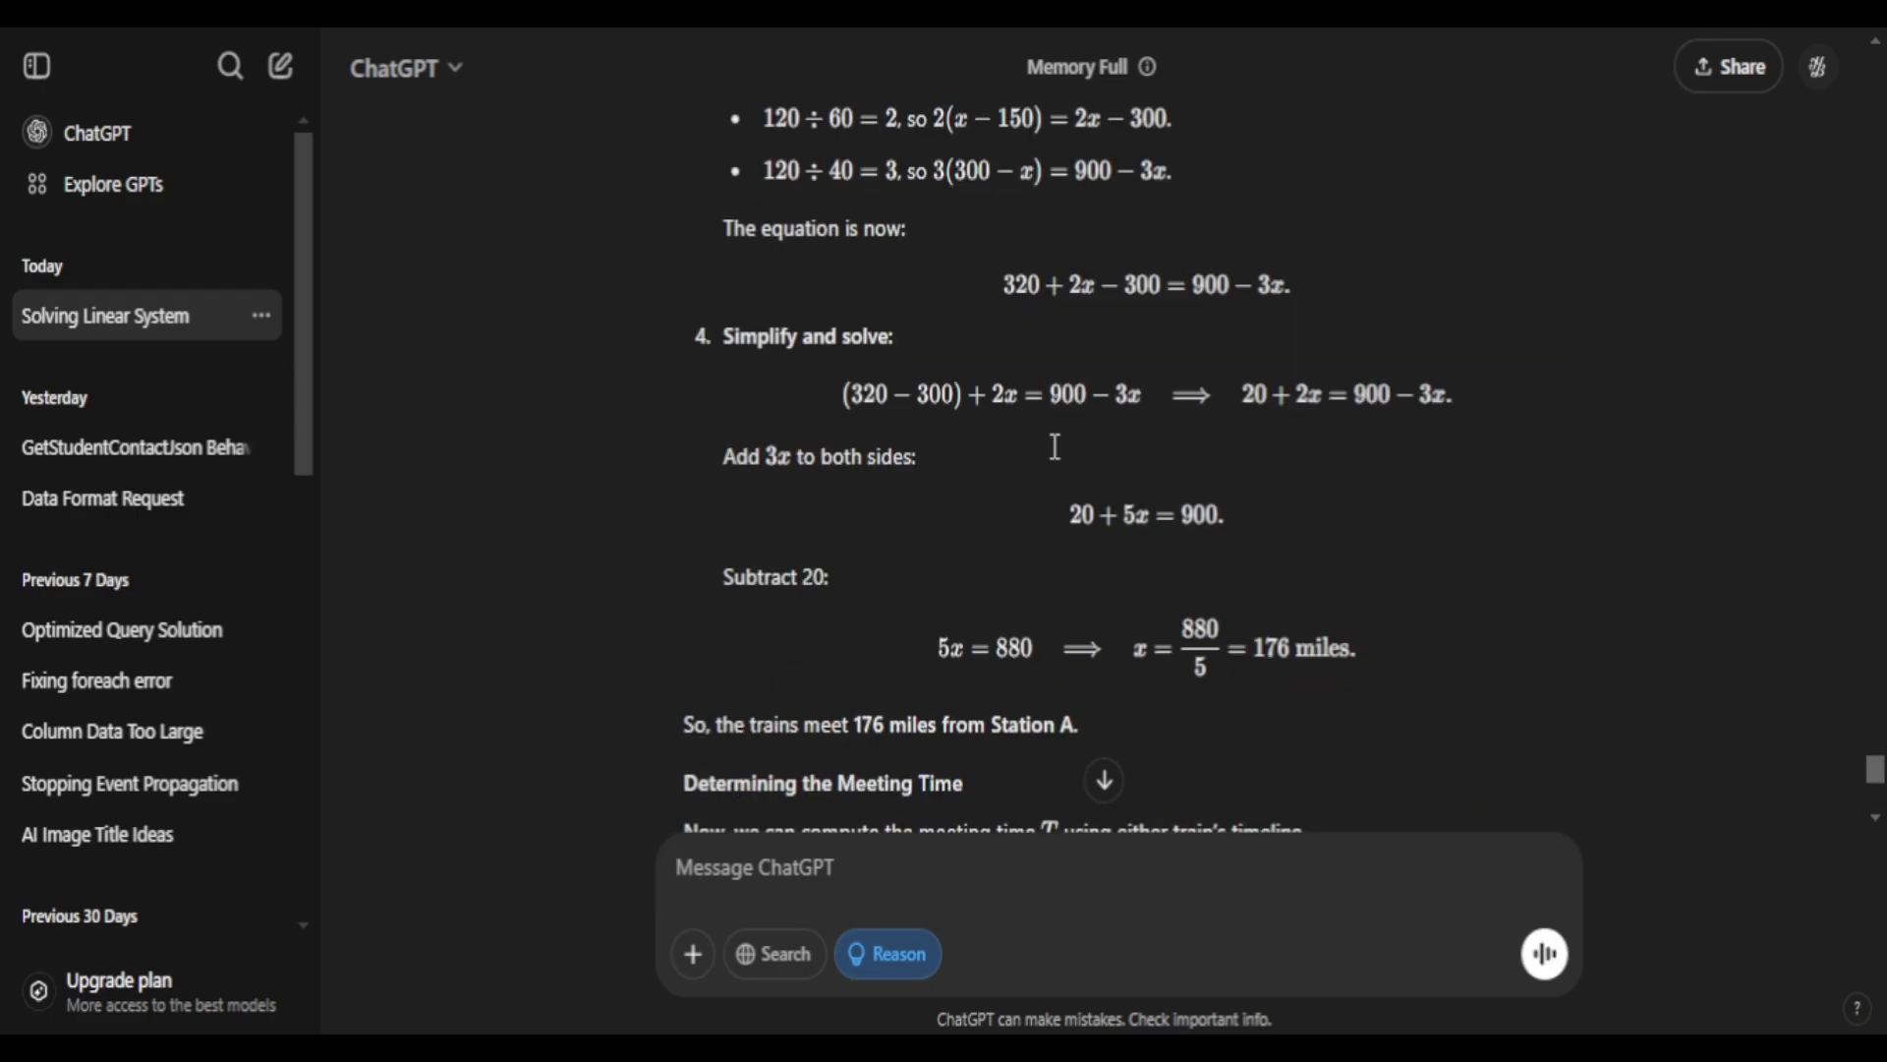
scroll(1055, 448, "down", 12)
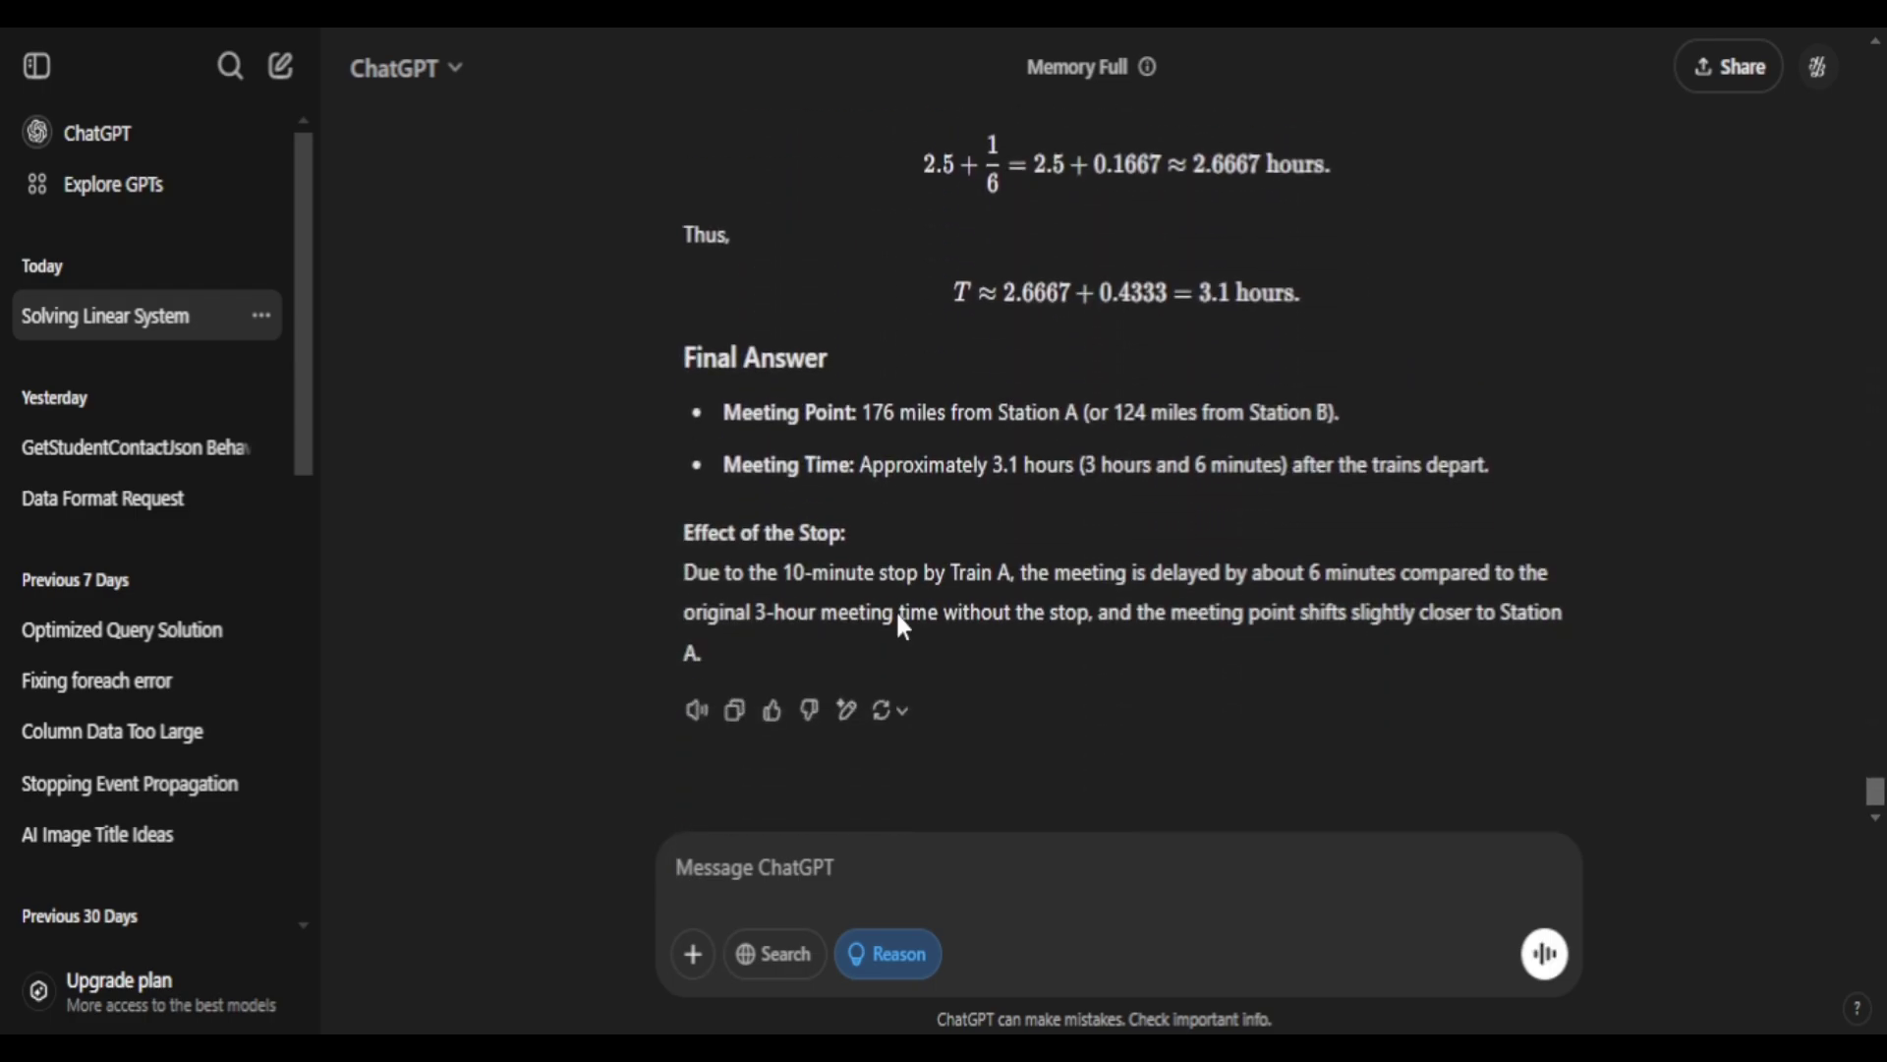
left_click_drag(781, 573, 1028, 615)
left_click(1082, 566)
left_click_drag(809, 604, 875, 640)
left_click(804, 568)
left_click_drag(1135, 612, 1363, 650)
left_click(1445, 598)
- Scroll through the reply to review the meeting point: 176 miles from Station A after about 3.1 hours
scroll(744, 671, "up", 15)
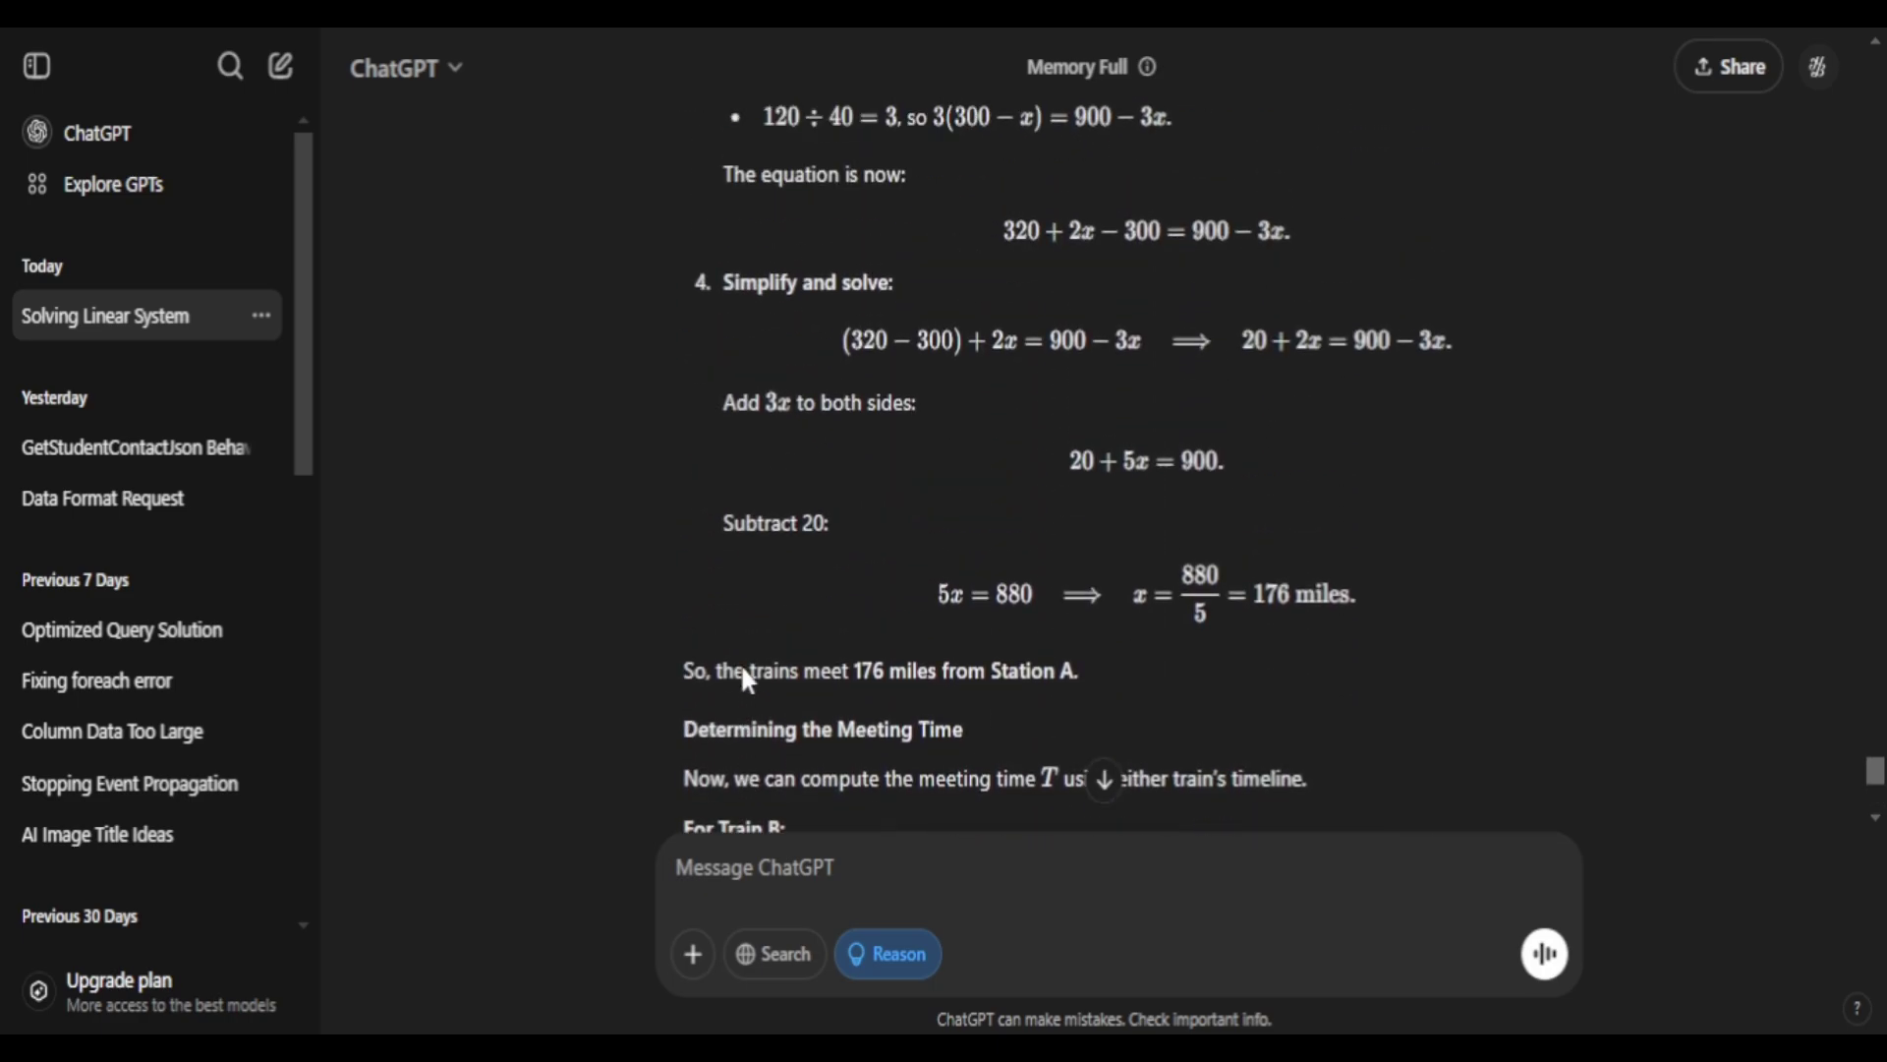
scroll(1013, 511, "up", 15)
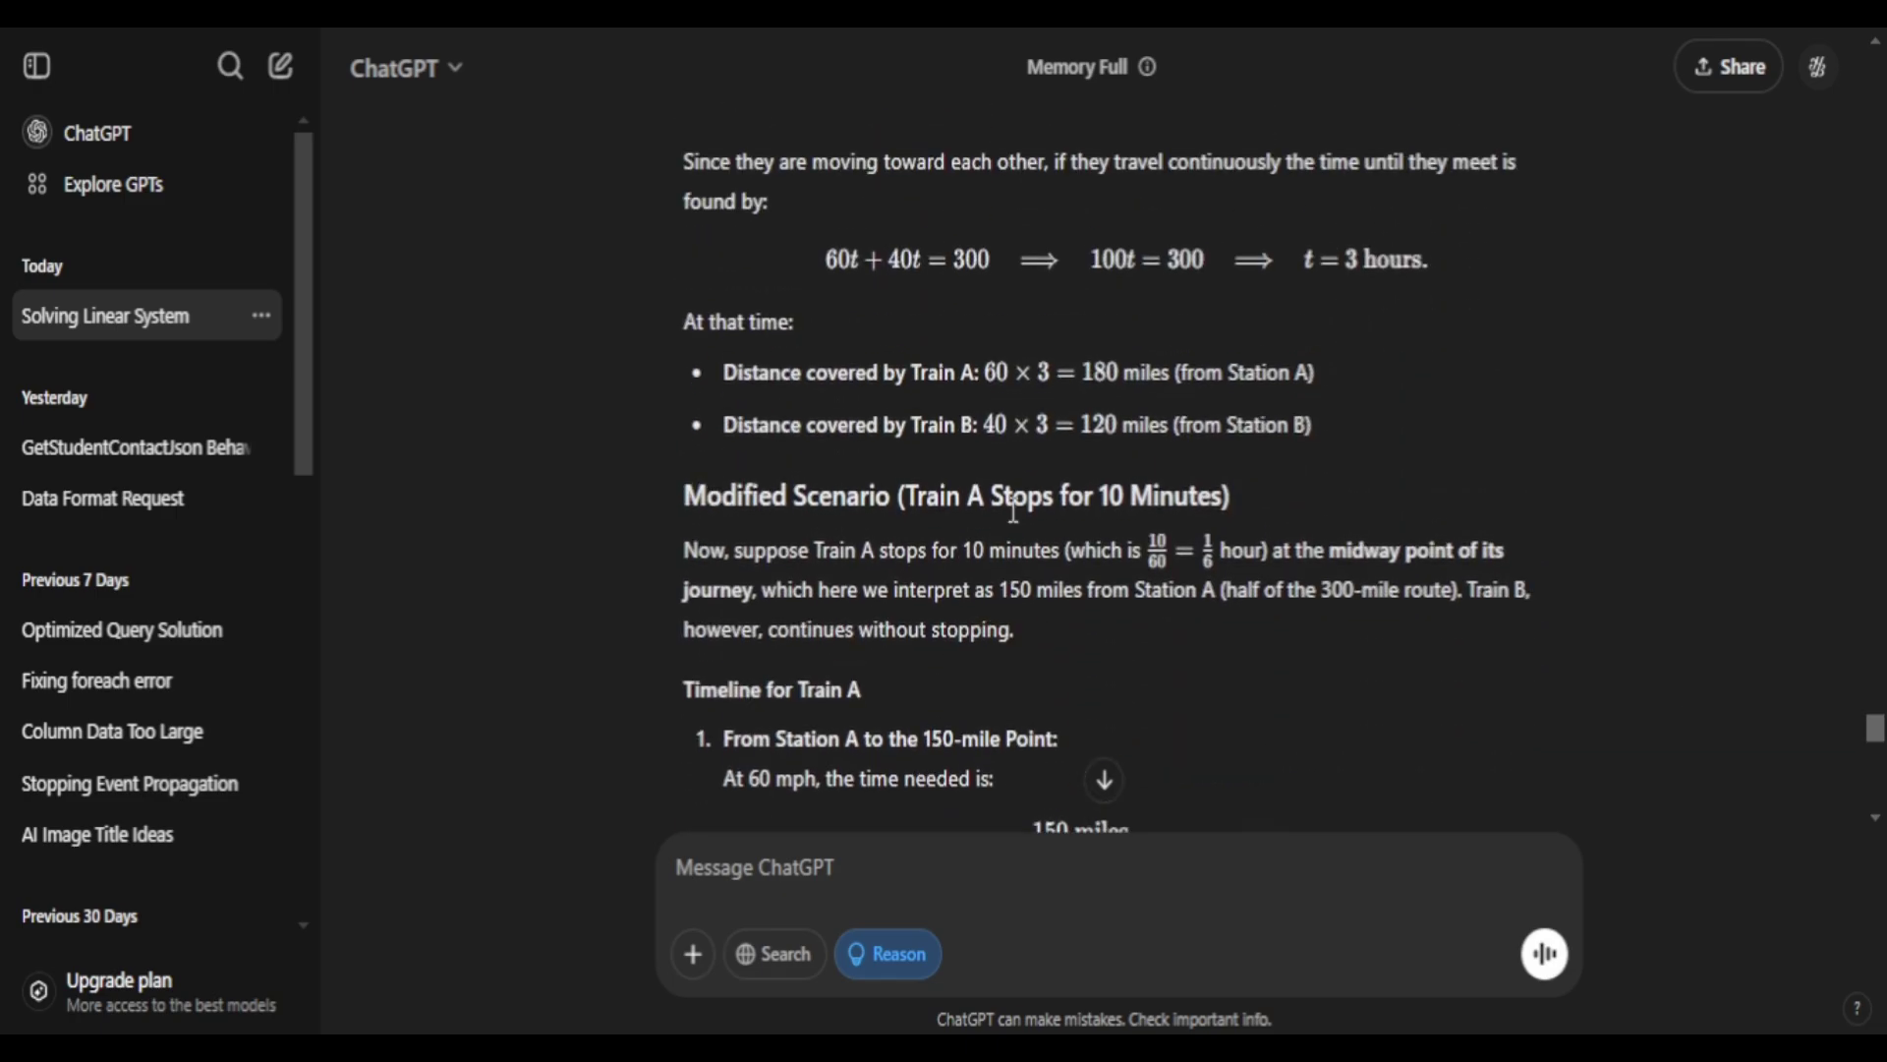
scroll(1014, 511, "up", 5)
scroll(1013, 511, "down", 10)
scroll(1014, 511, "down", 5)
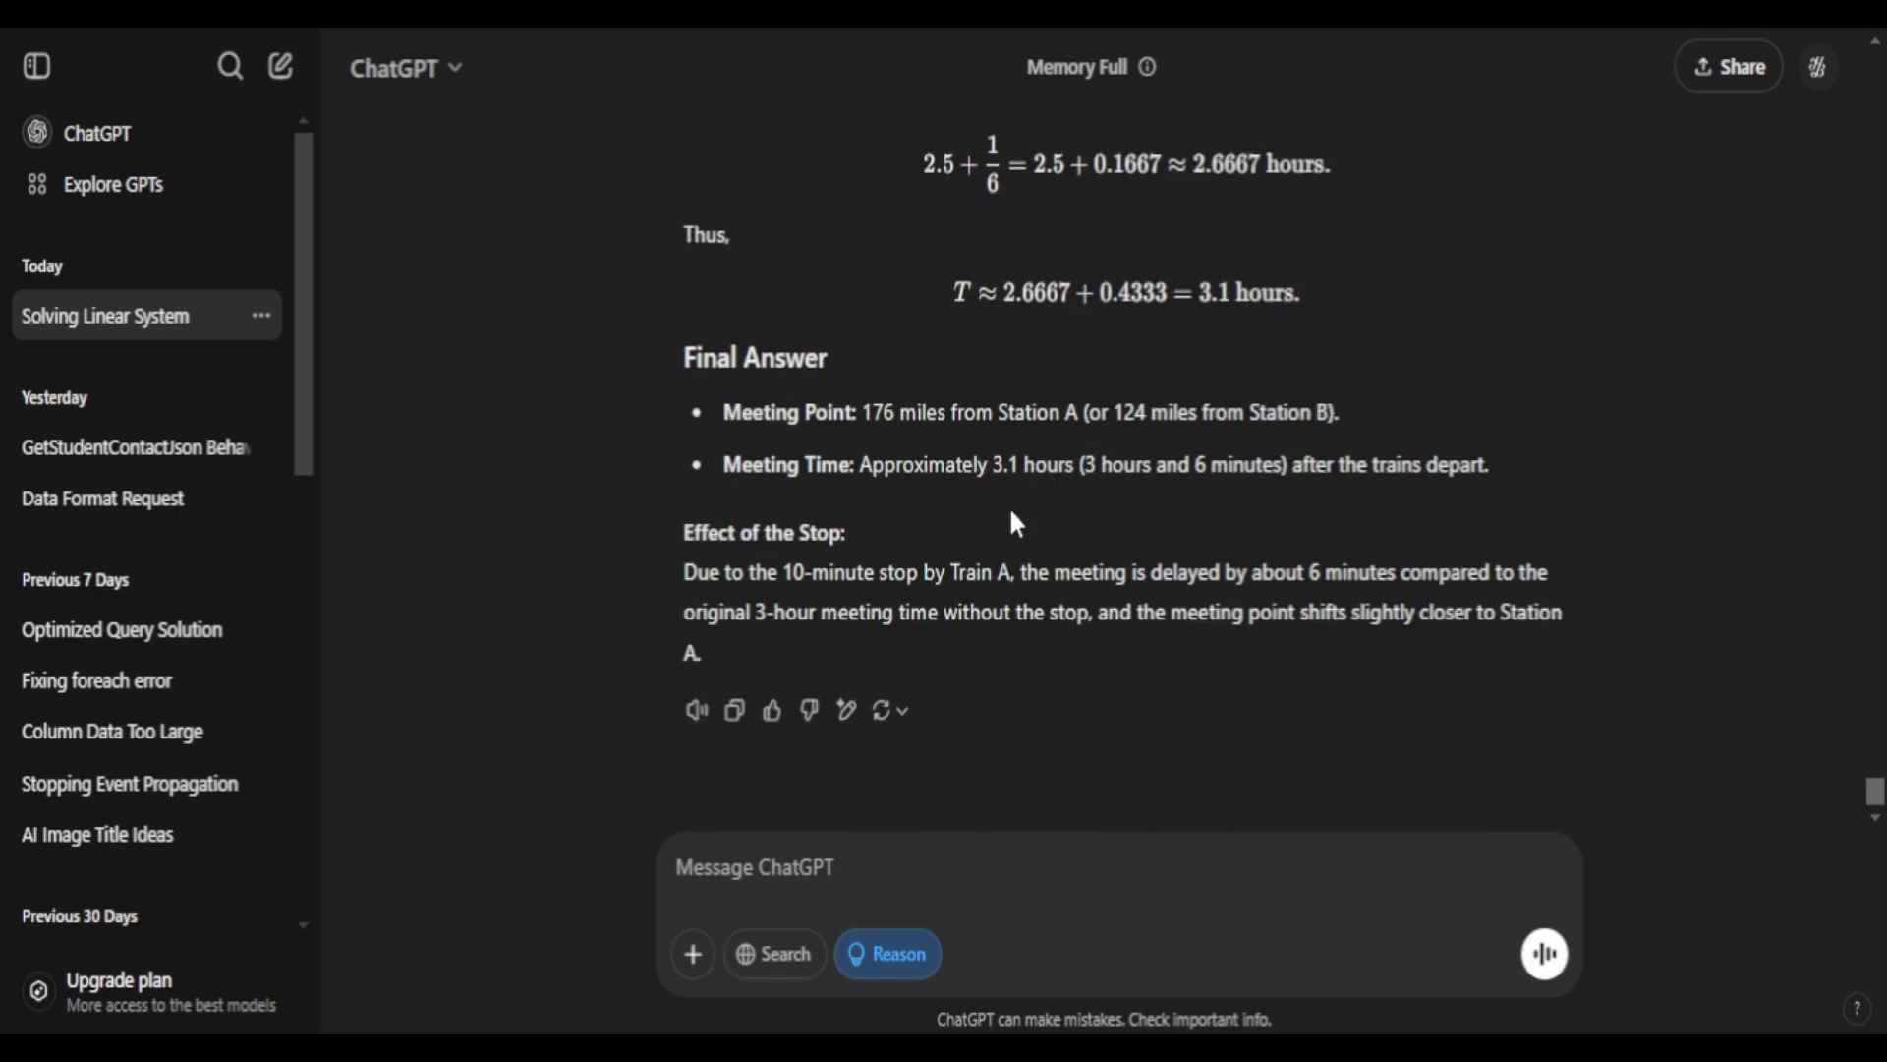
left_click_drag(768, 614, 841, 616)
scroll(882, 541, "up", 15)
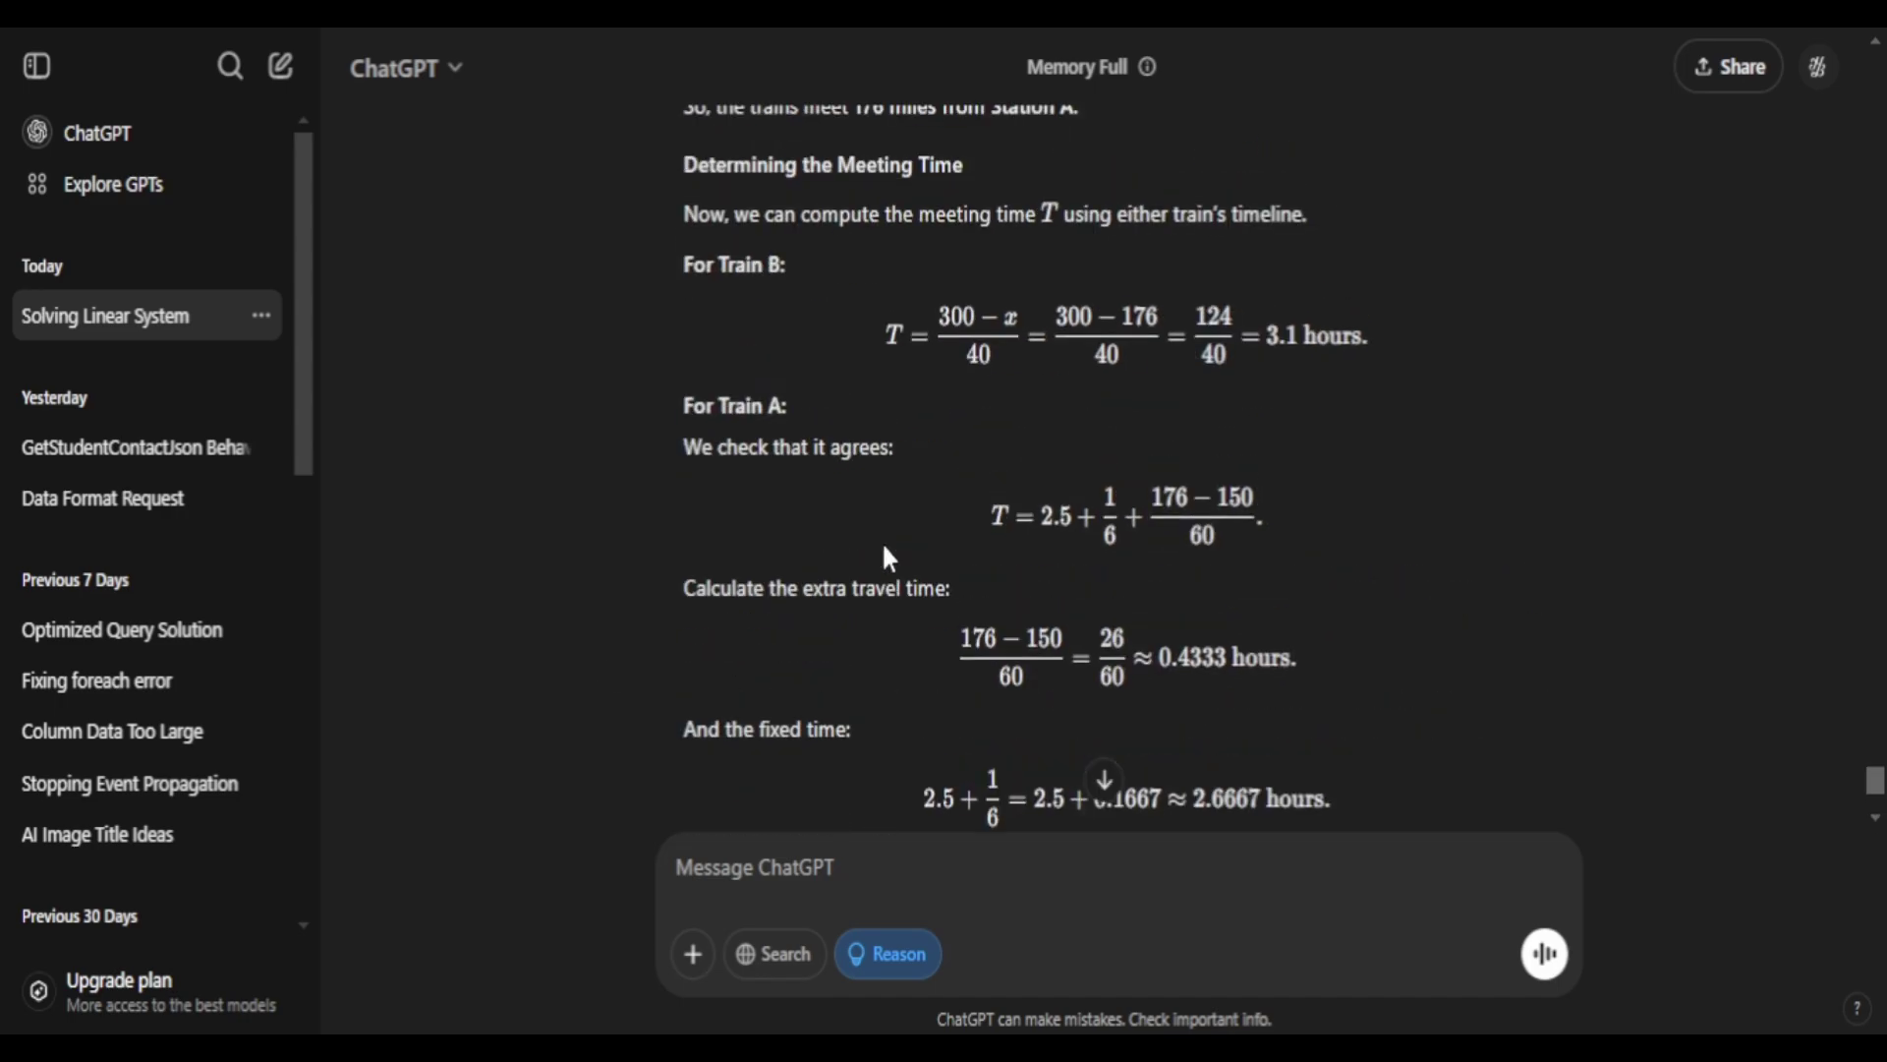
scroll(881, 545, "up", 20)
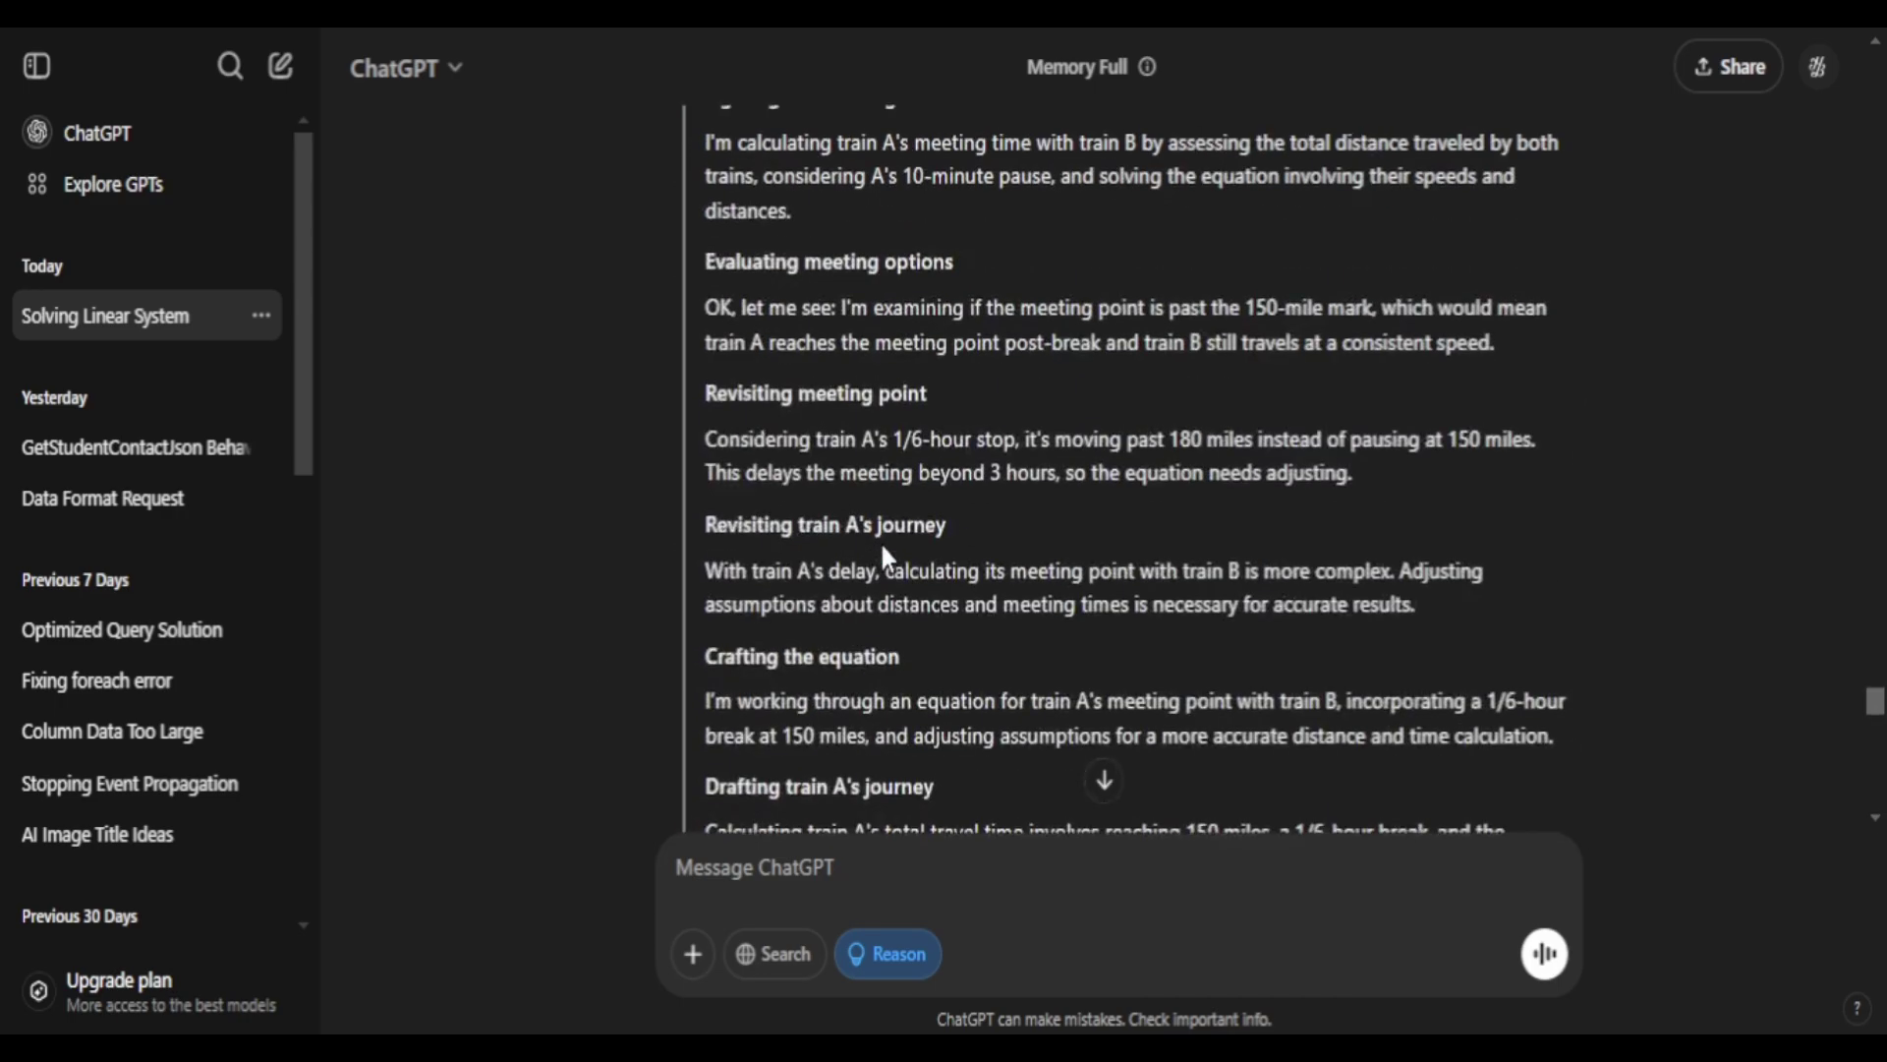
scroll(882, 550, "up", 20)
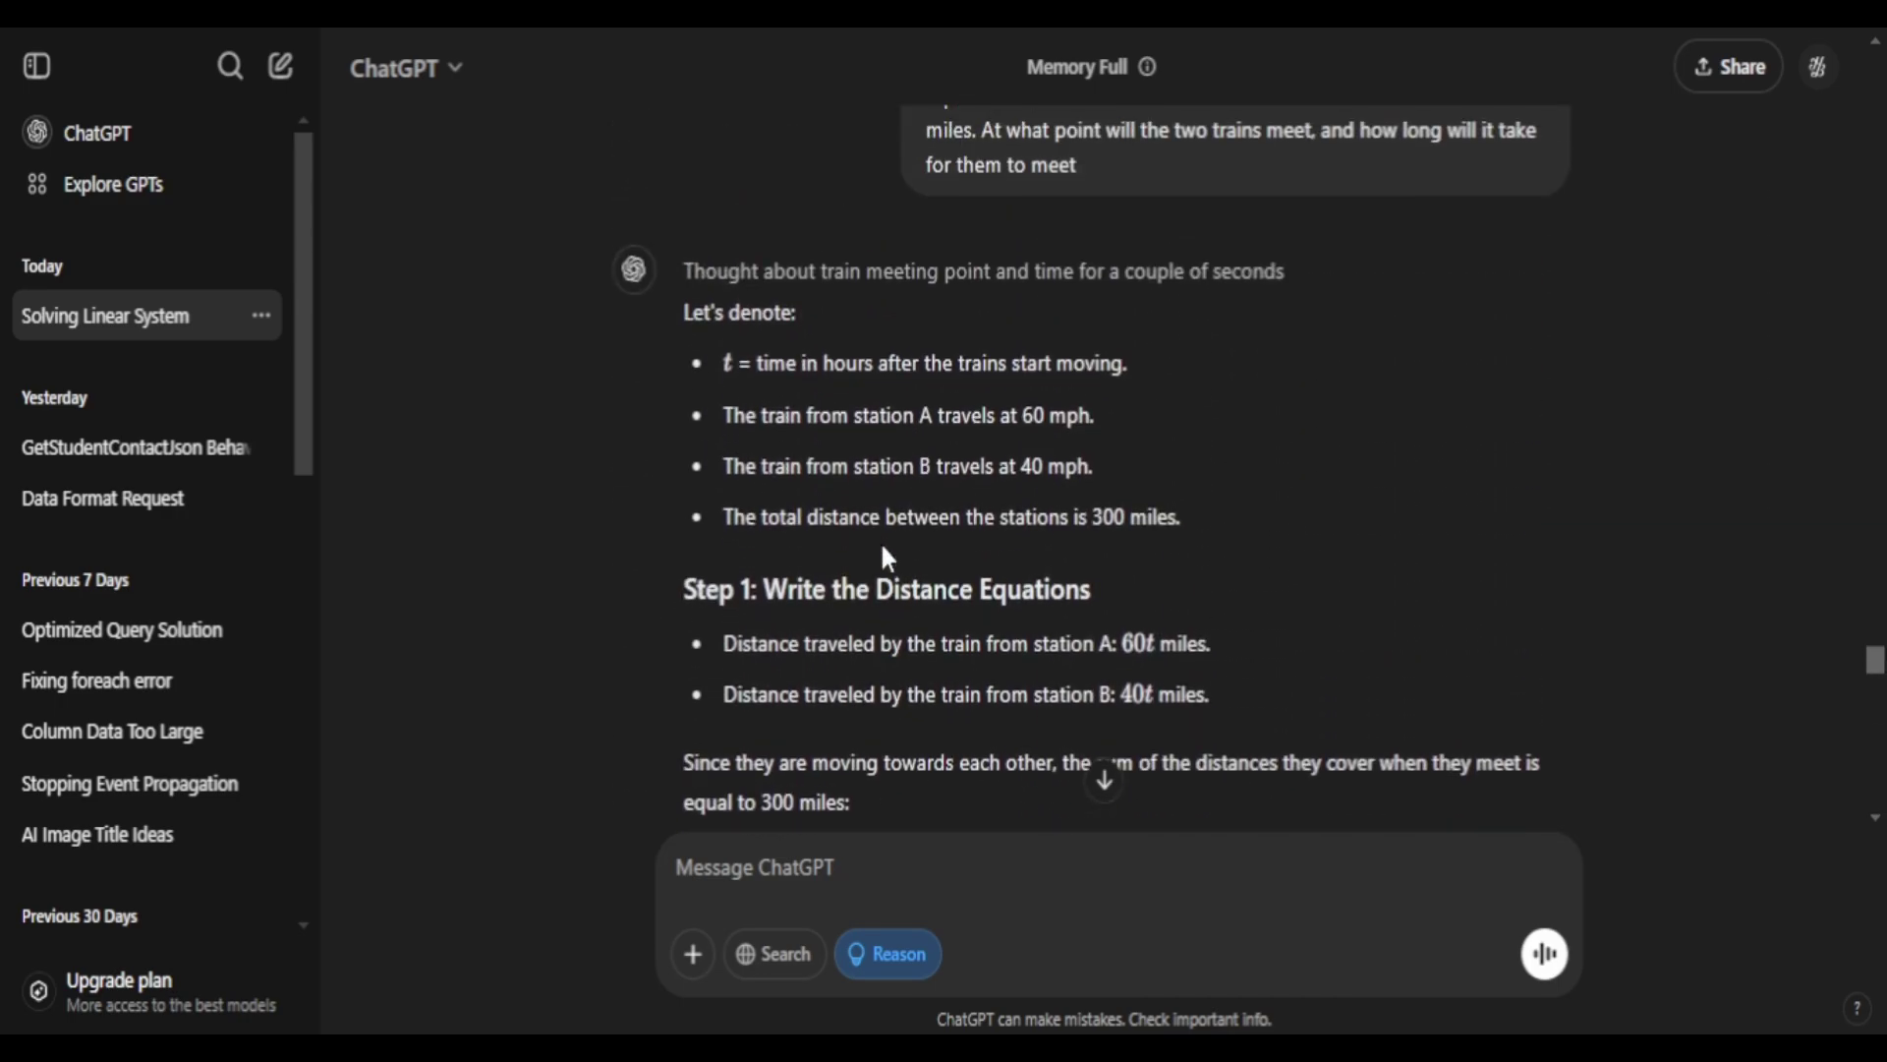
scroll(882, 548, "up", 12)
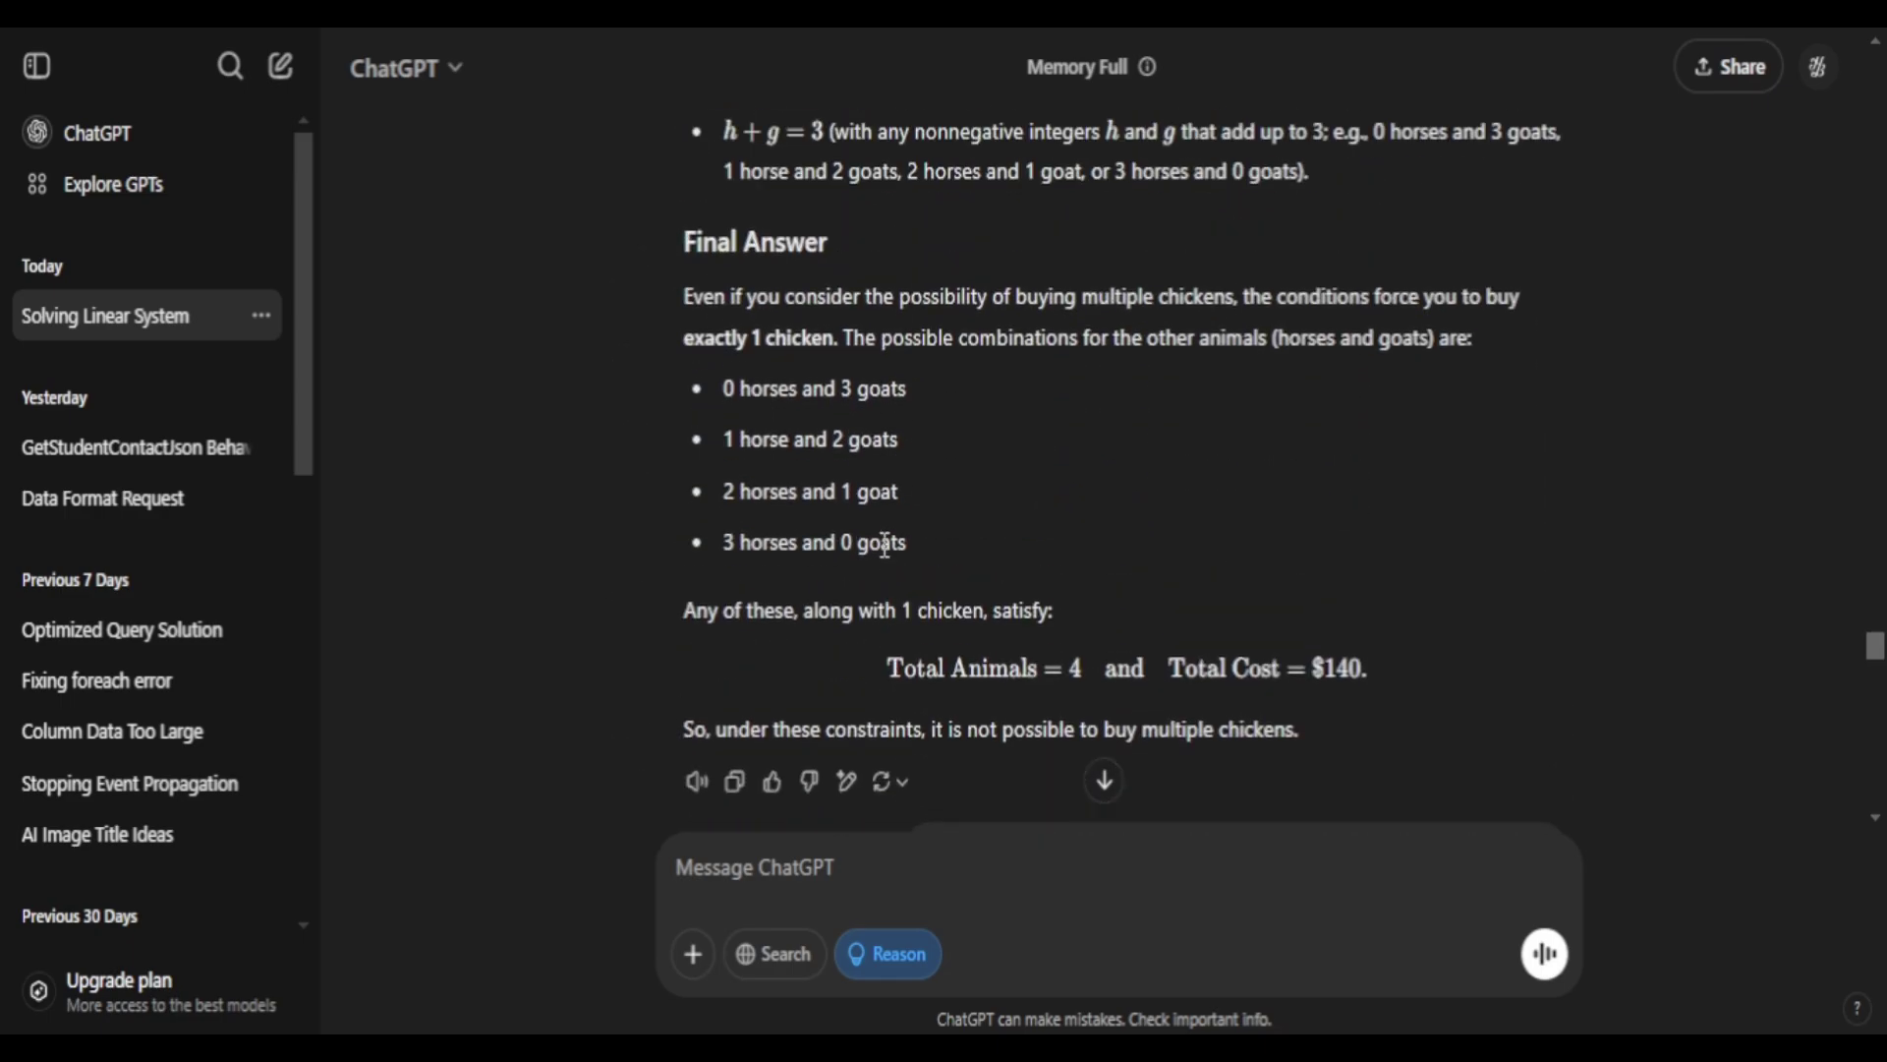